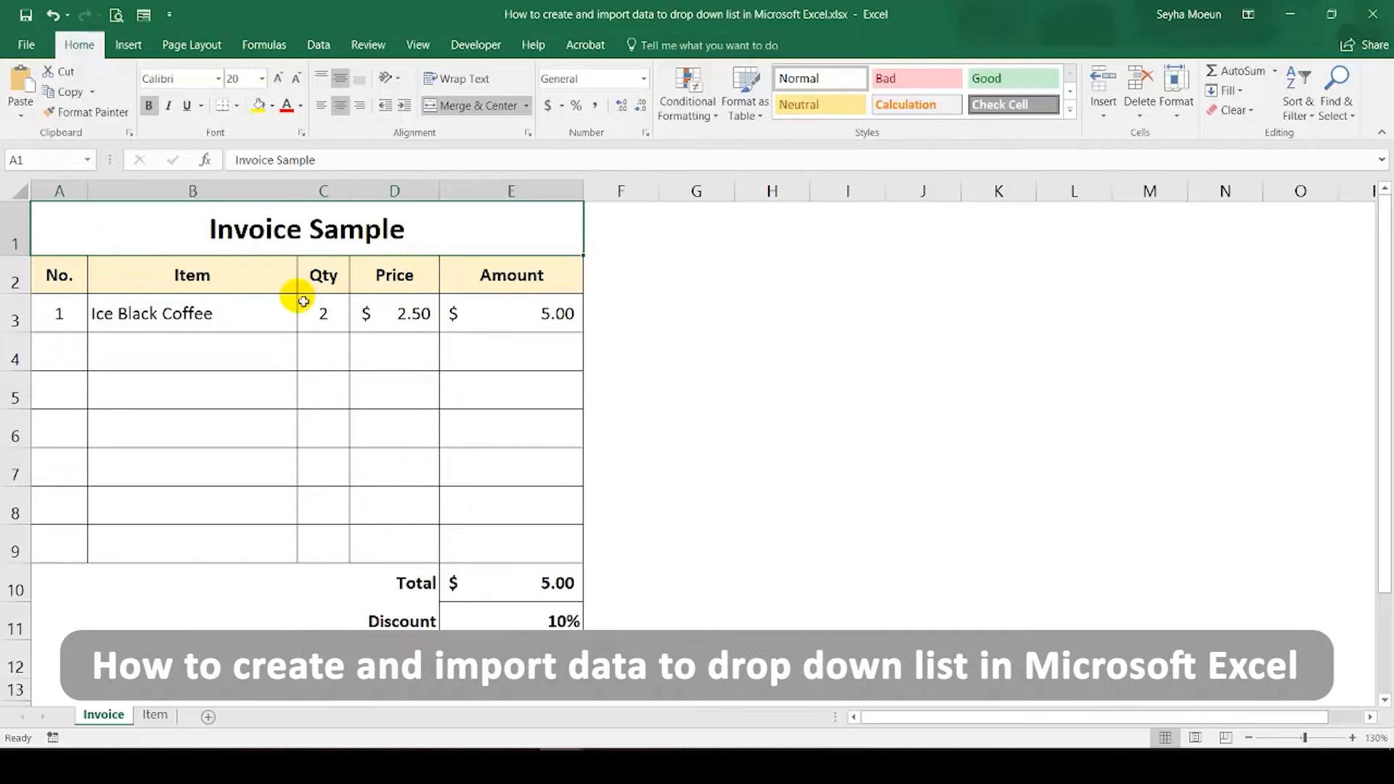
Step: Examine the completed sample invoice and the drop-down choices in the first Item cell and the Discount cell
{"action": "left_click_drag", "start_coordinate": [314, 233], "coordinate": [231, 652]}
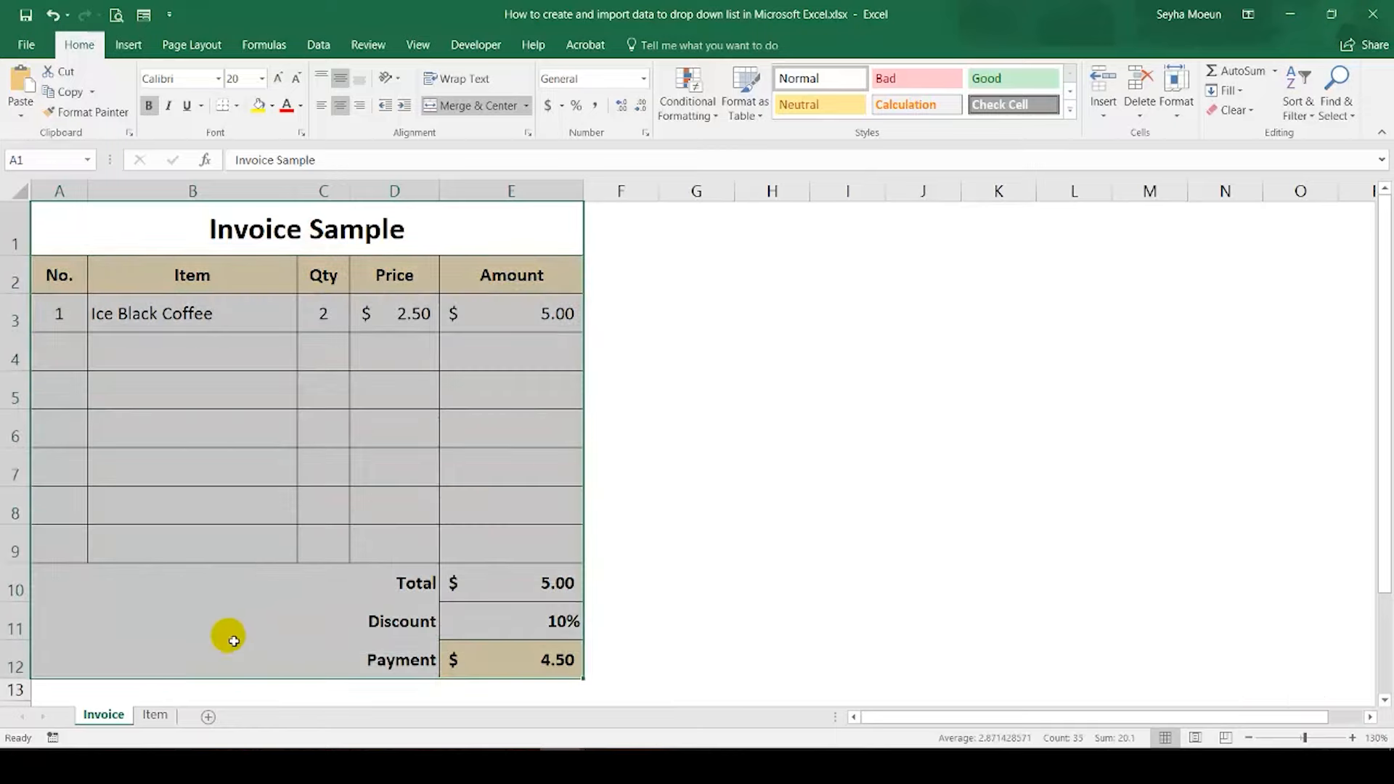
{"action": "left_click", "coordinate": [260, 452]}
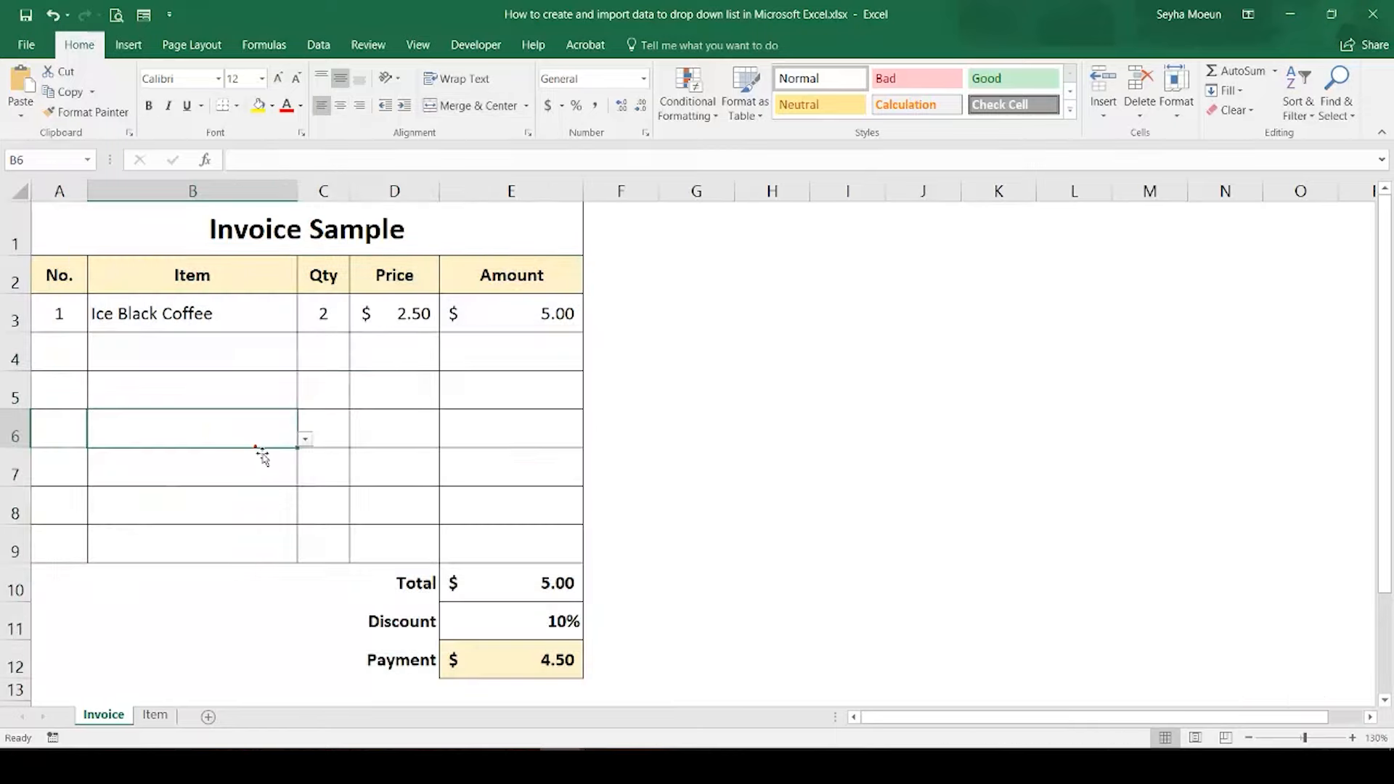
{"action": "left_click", "coordinate": [247, 322]}
{"action": "left_click", "coordinate": [305, 328]}
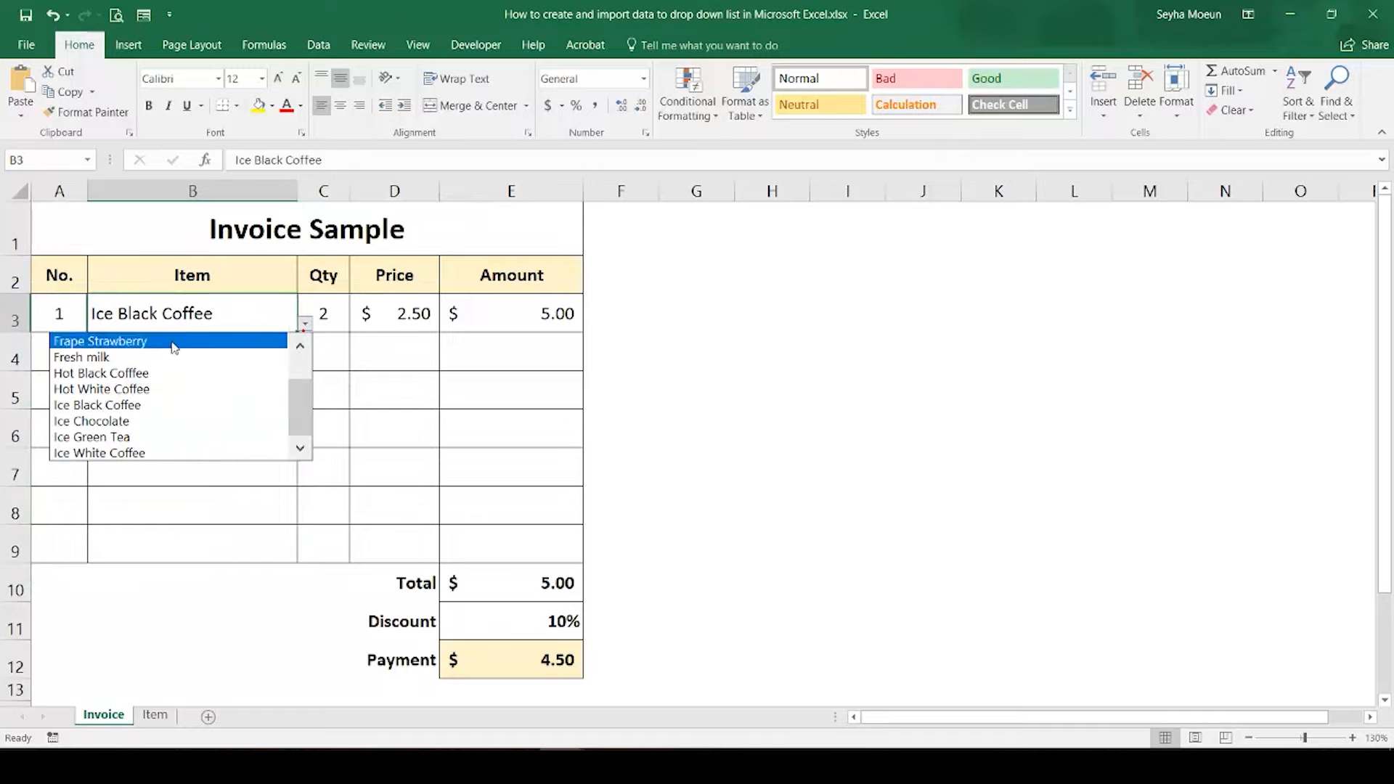
{"action": "left_click", "coordinate": [308, 319]}
{"action": "left_click", "coordinate": [549, 622]}
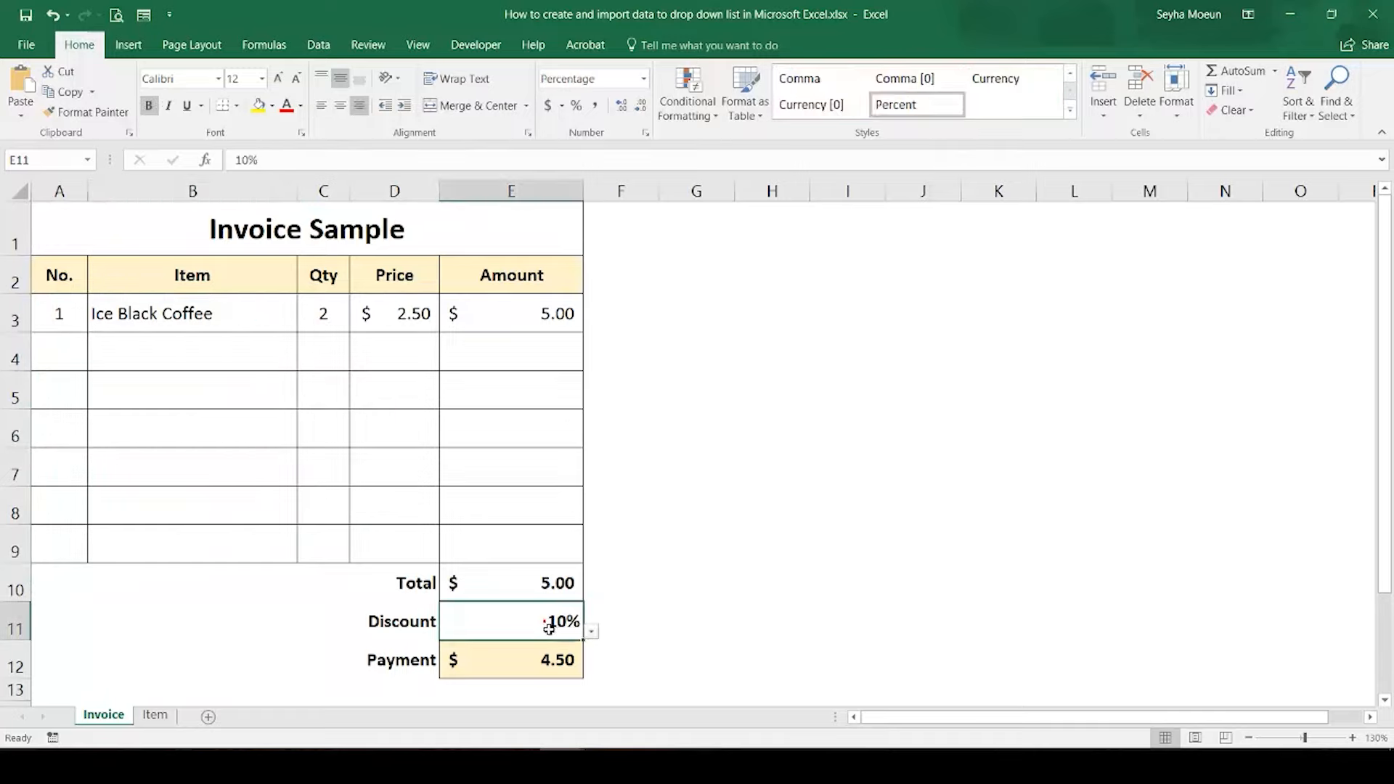
{"action": "left_click", "coordinate": [590, 630]}
{"action": "left_click", "coordinate": [591, 632]}
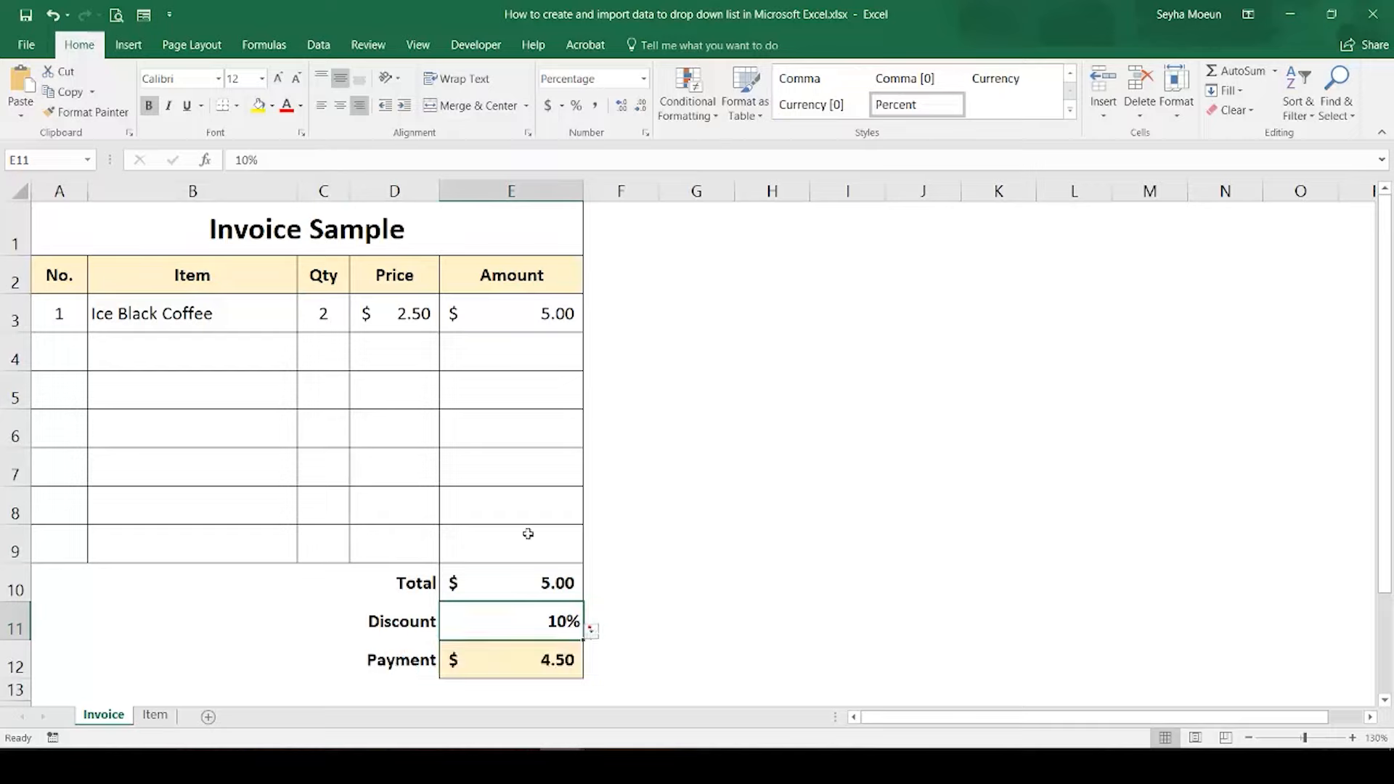
Step: Choose Fresh milk from the drop-down list as the invoice's first item
{"action": "left_click", "coordinate": [239, 312]}
{"action": "left_click", "coordinate": [304, 326]}
{"action": "left_click", "coordinate": [183, 361]}
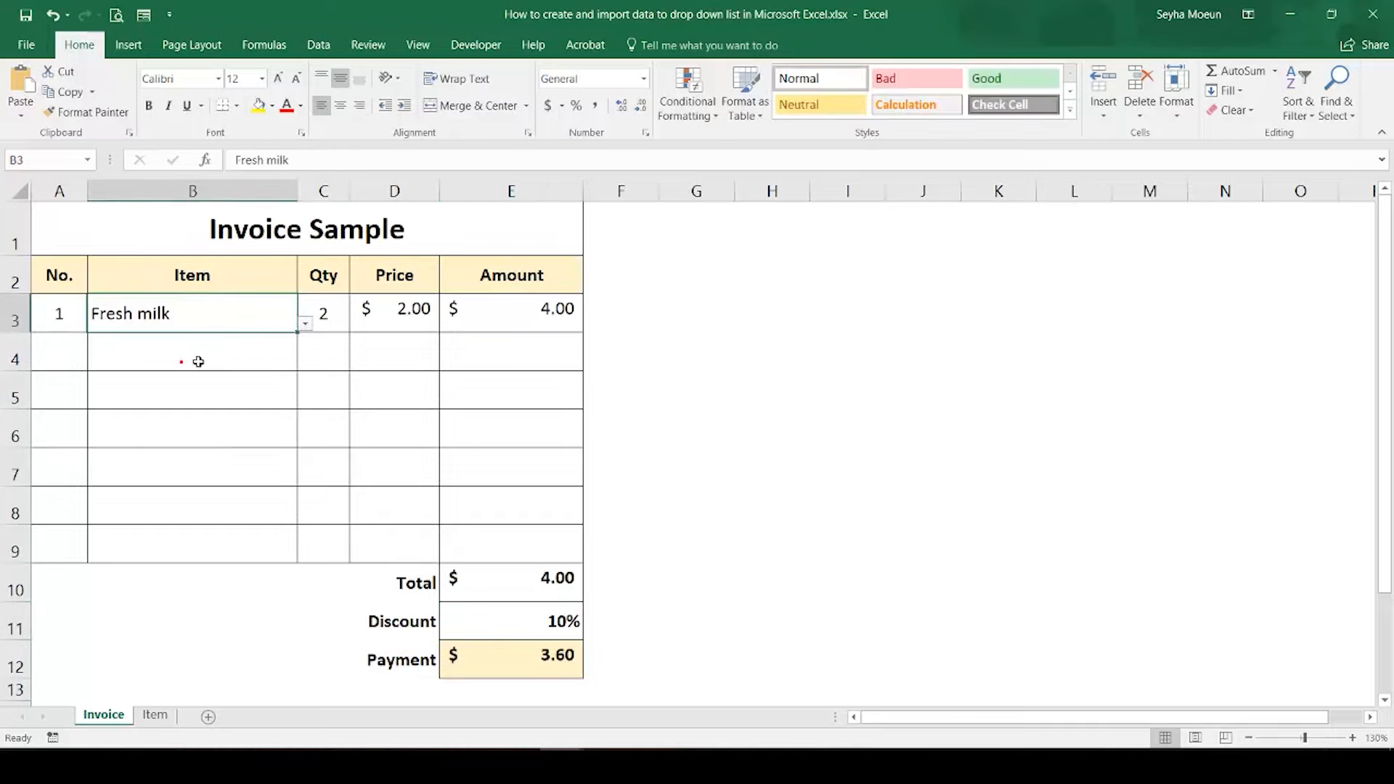
Step: Switch the invoice's discount to 0% and back to 10% using its drop-down list
{"action": "left_click", "coordinate": [486, 619]}
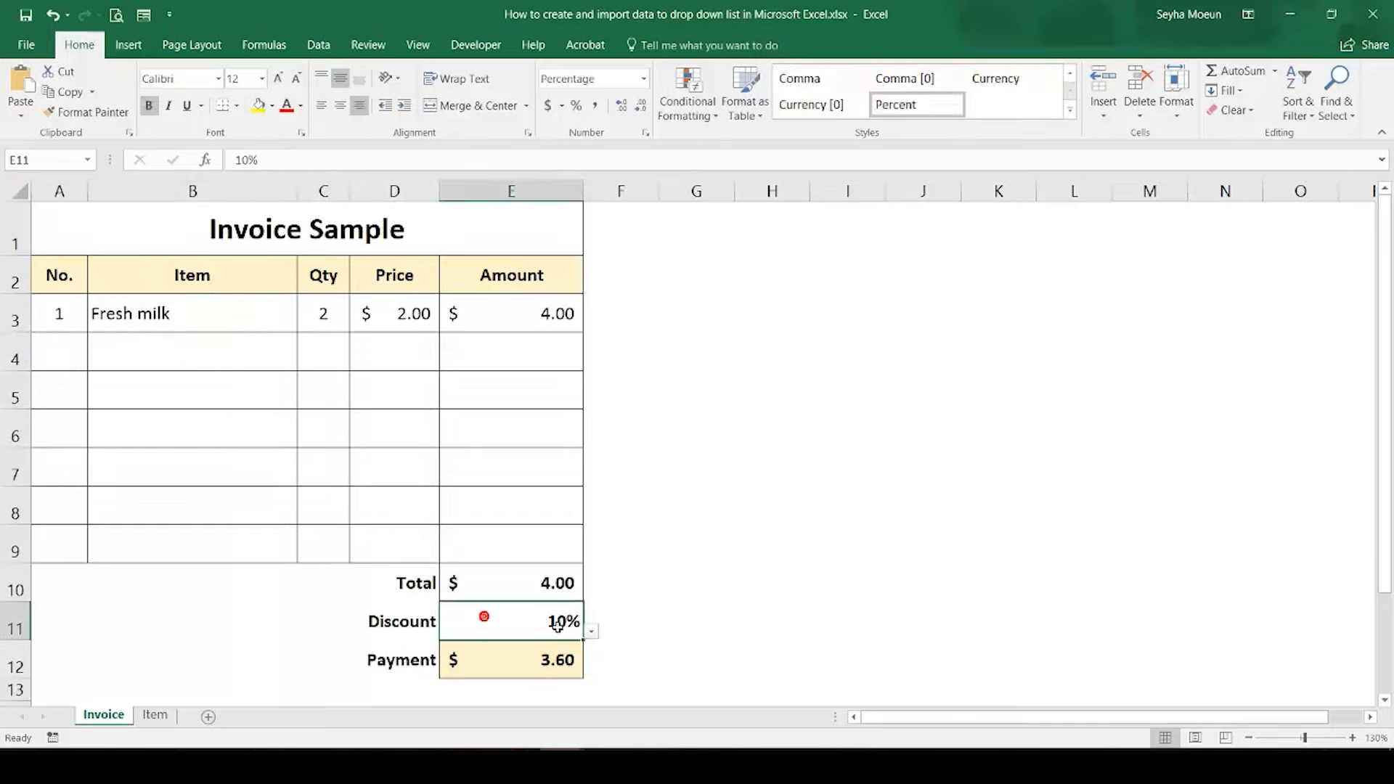
{"action": "left_click", "coordinate": [591, 632]}
{"action": "left_click", "coordinate": [563, 646]}
{"action": "left_click", "coordinate": [591, 631]}
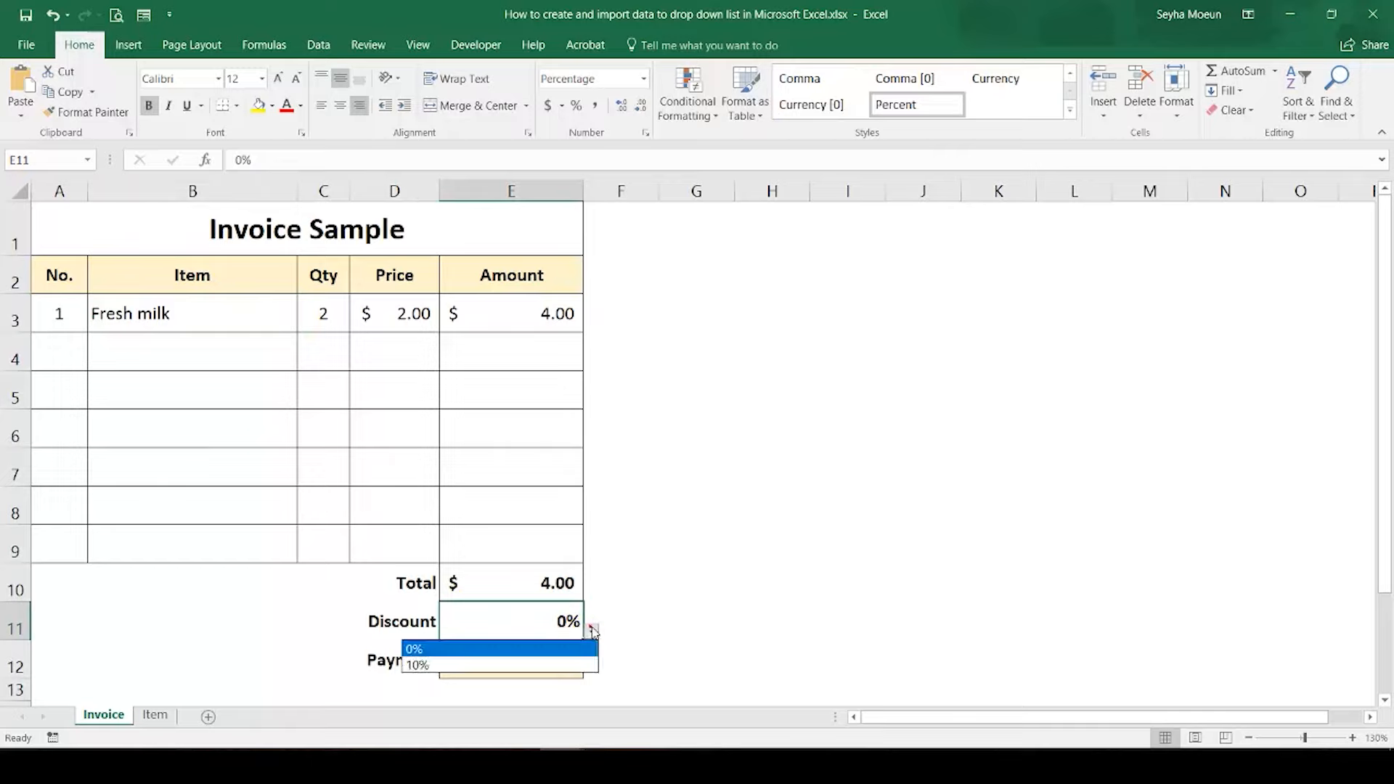
{"action": "left_click", "coordinate": [534, 666]}
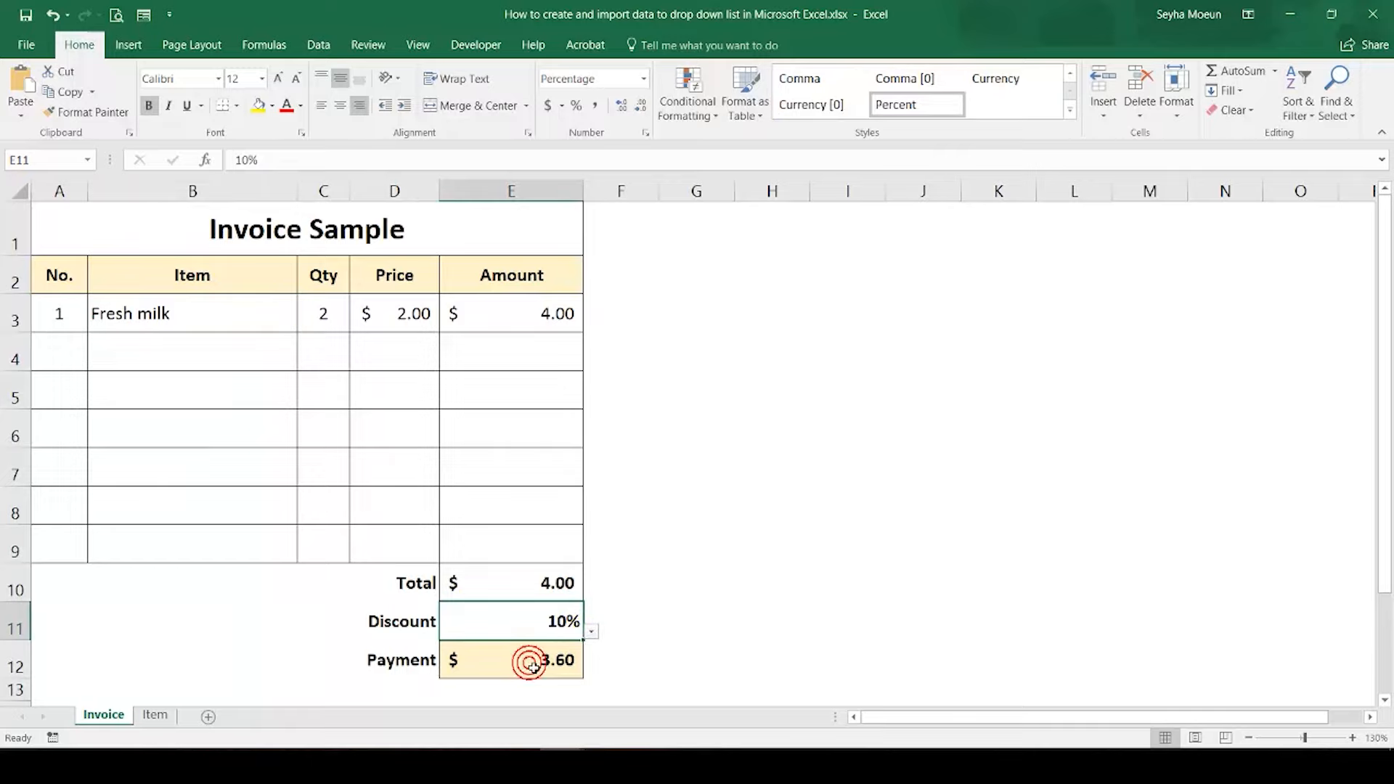
{"action": "left_click", "coordinate": [227, 311]}
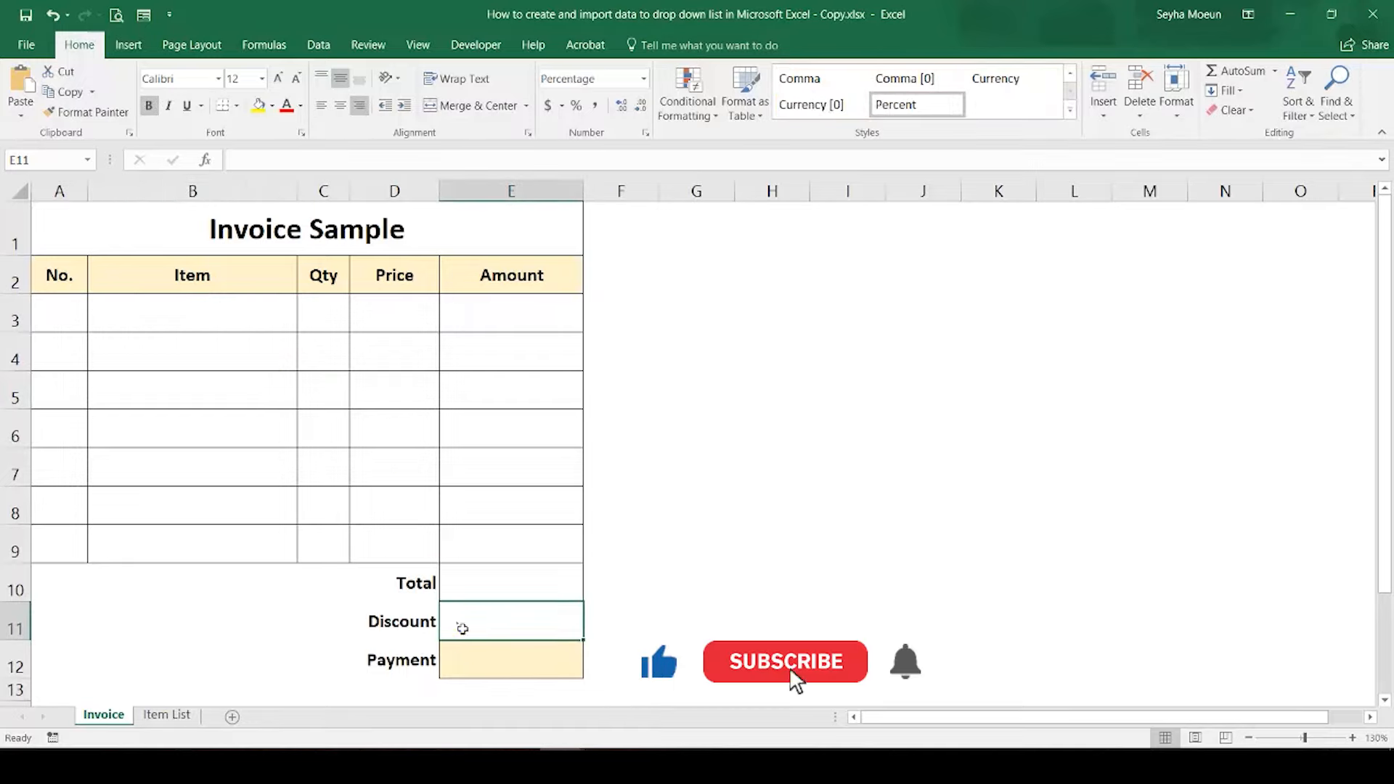
Step: Open Data Validation for the empty Discount cell E11 and set the allowed values to List
{"action": "left_click", "coordinate": [457, 621]}
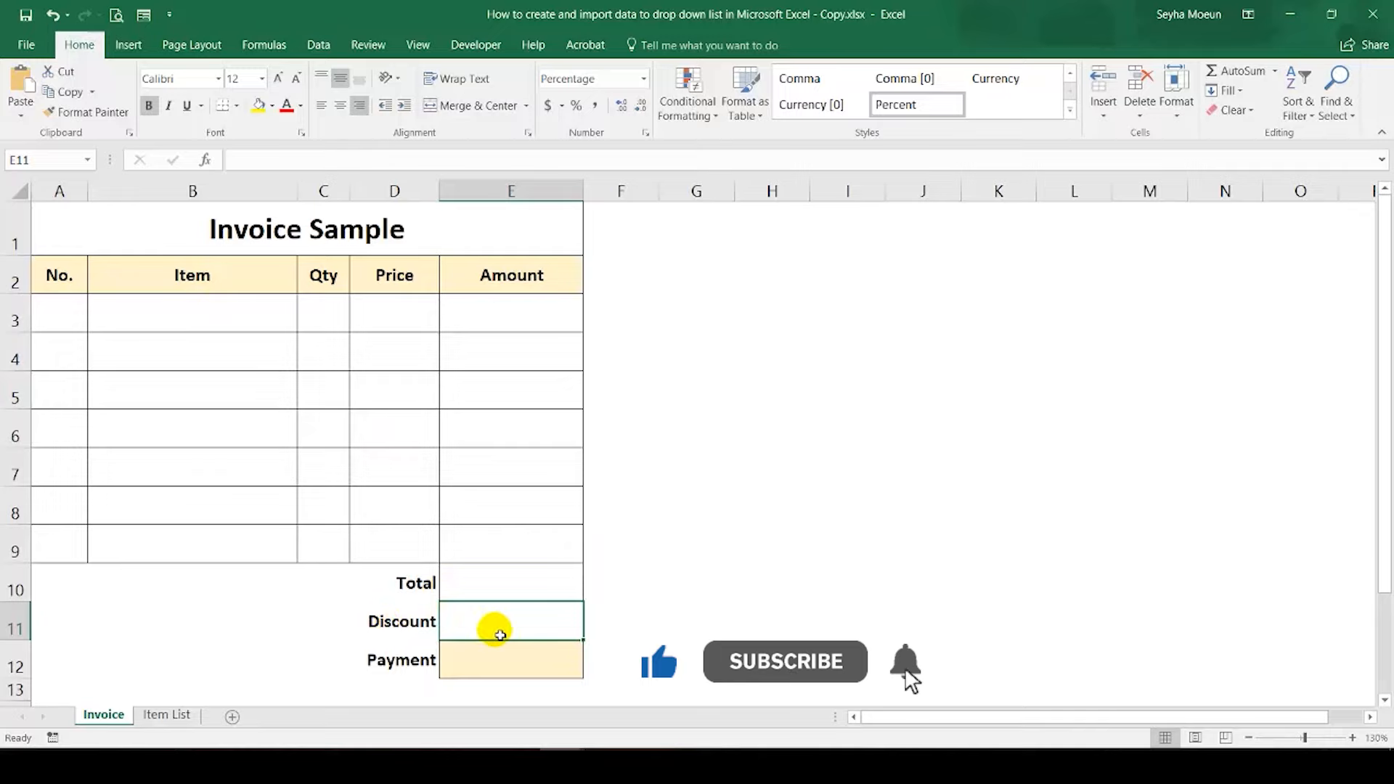
{"action": "left_click", "coordinate": [318, 44]}
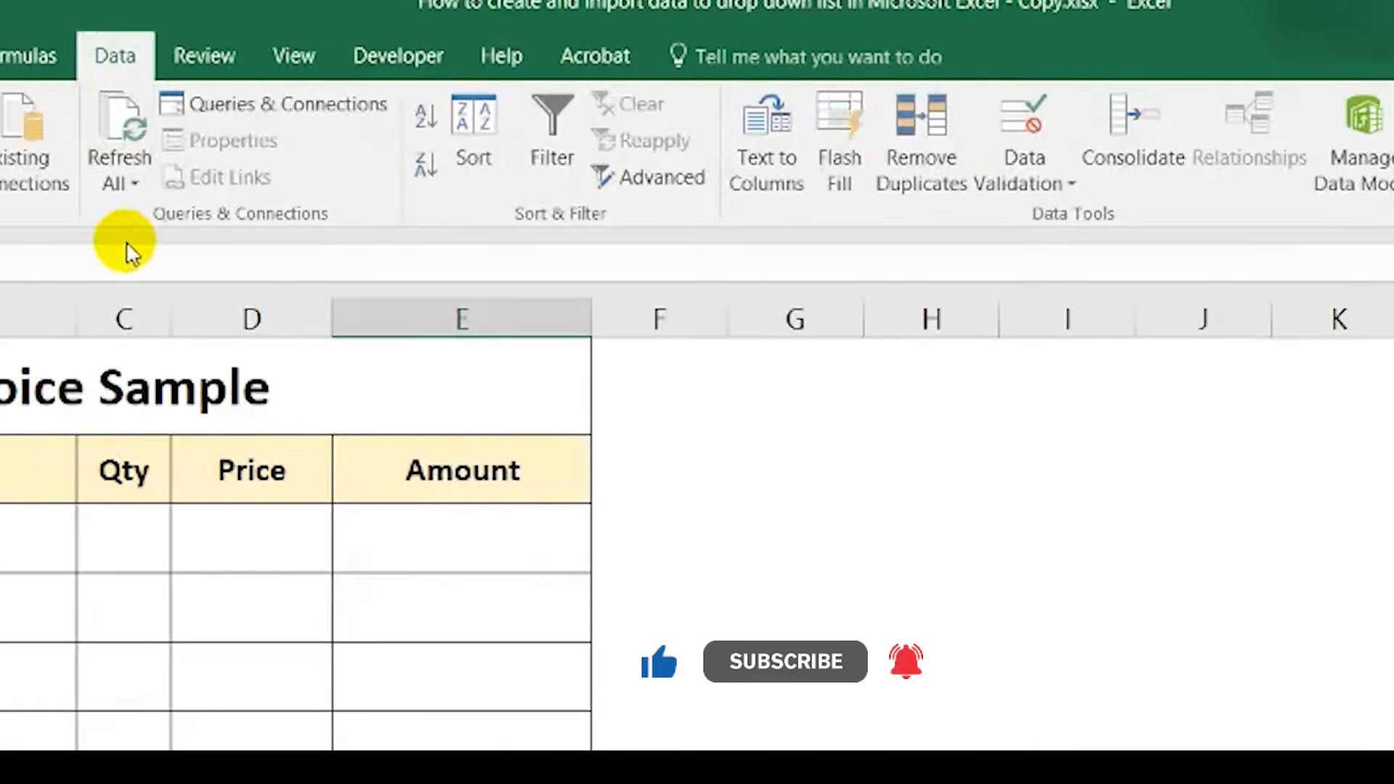
{"action": "left_click", "coordinate": [1017, 174]}
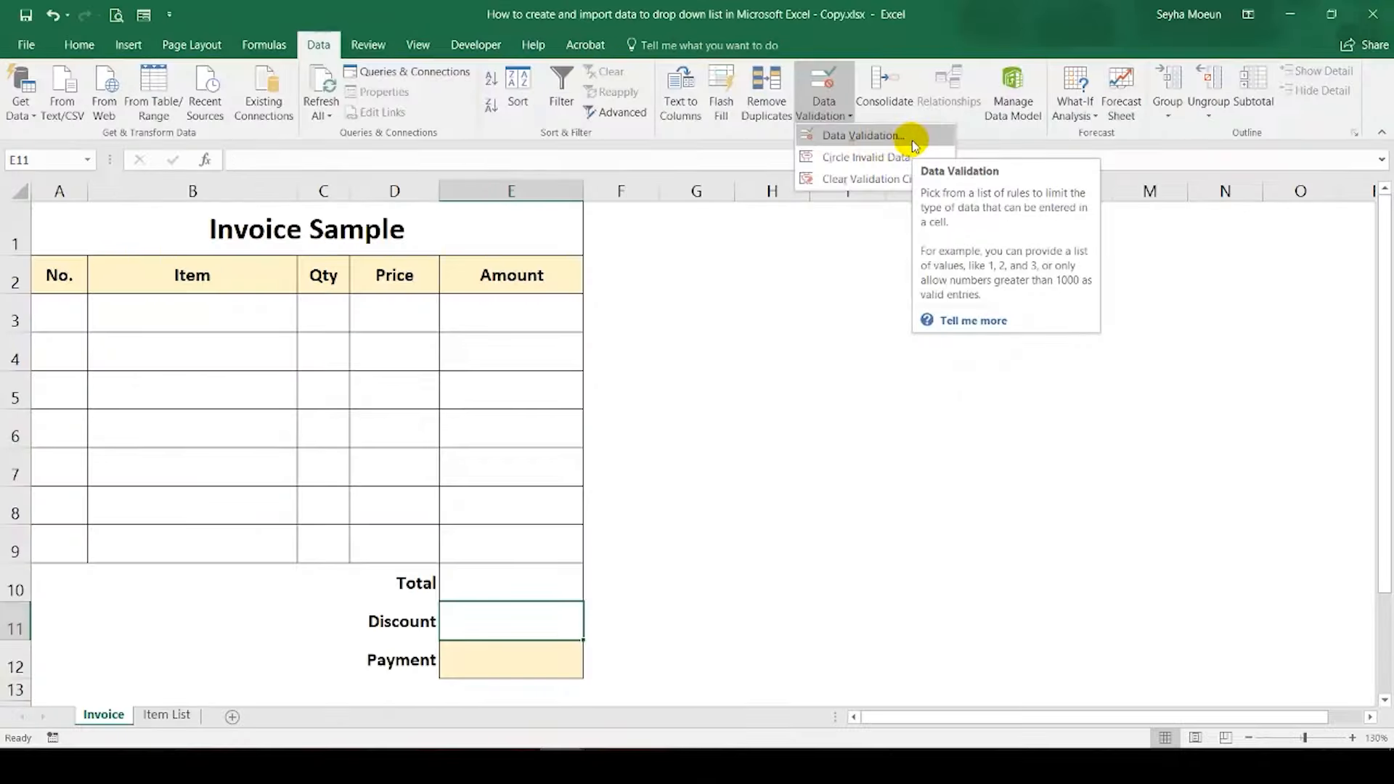
{"action": "left_click", "coordinate": [1182, 225]}
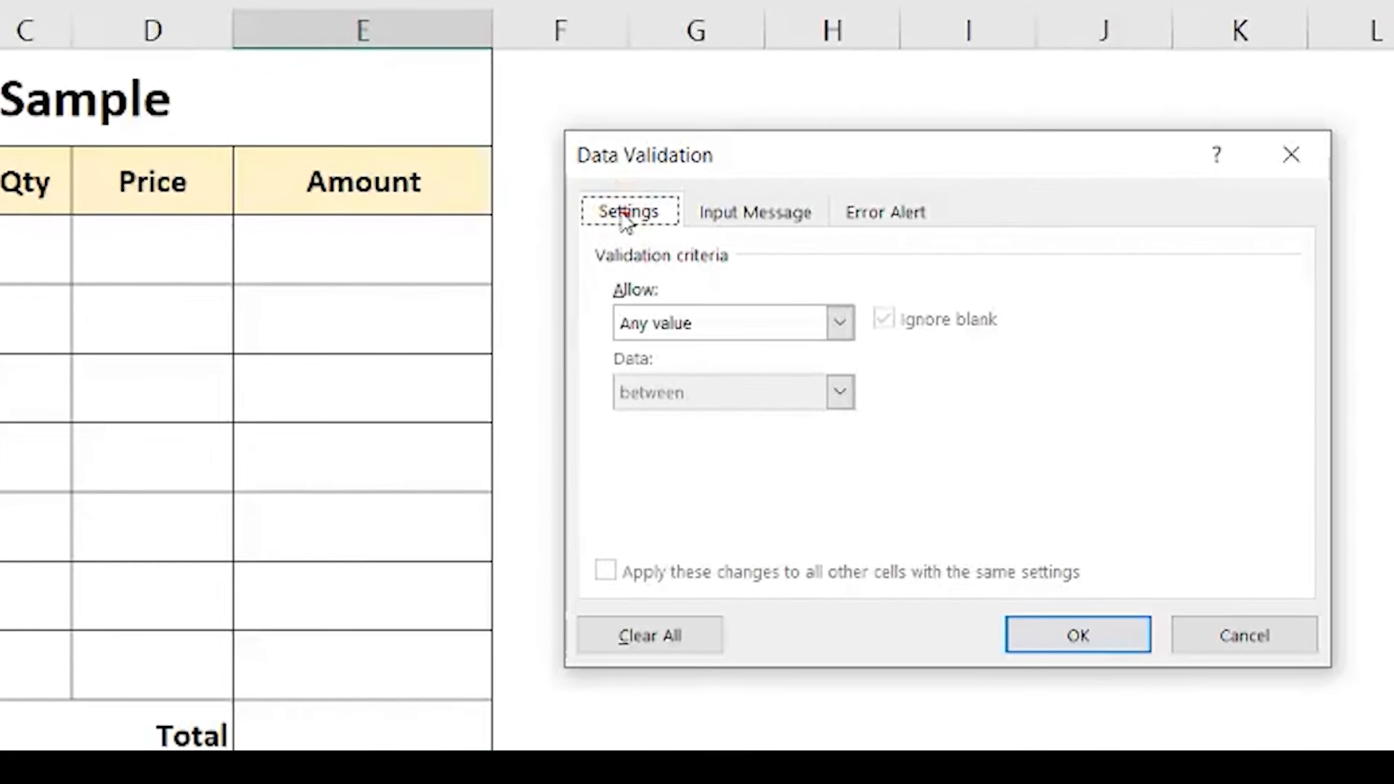
{"action": "left_click", "coordinate": [629, 216]}
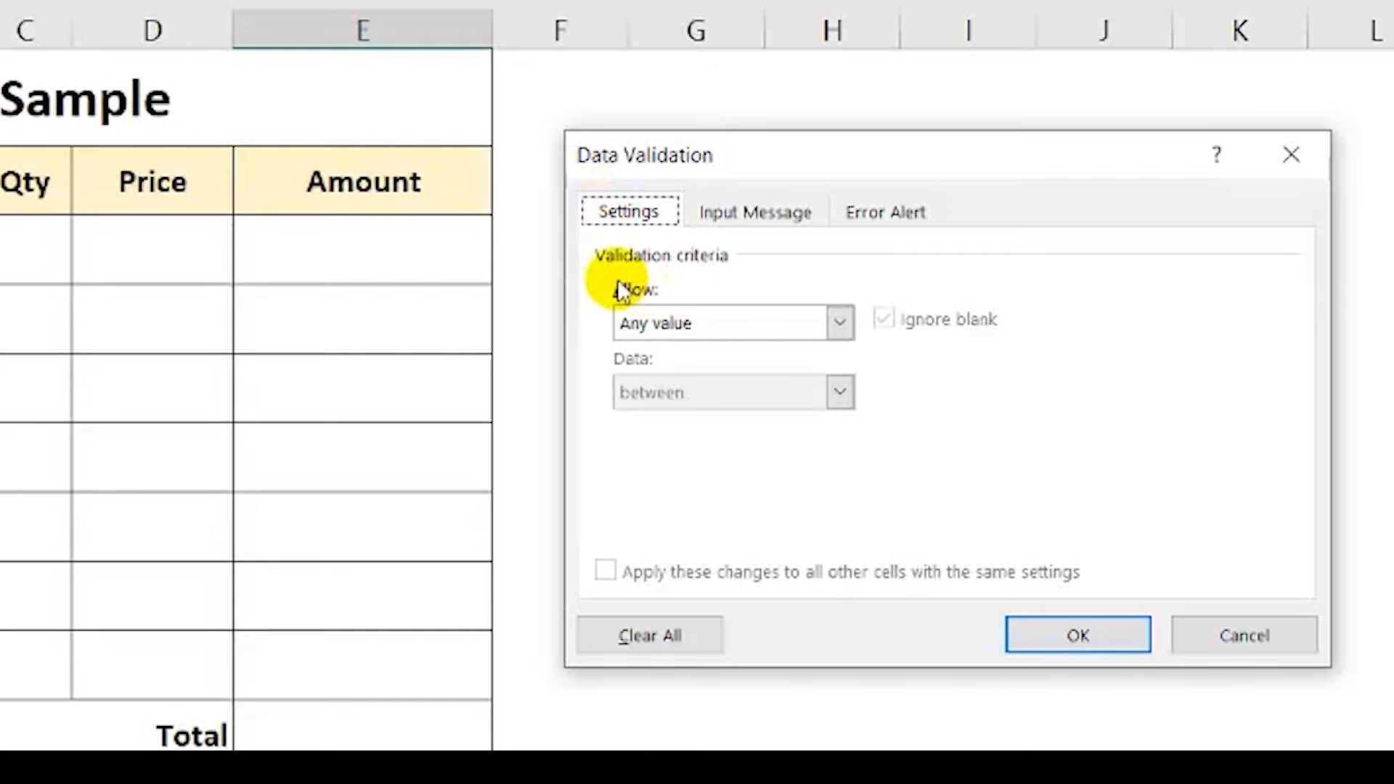
{"action": "left_click", "coordinate": [836, 325]}
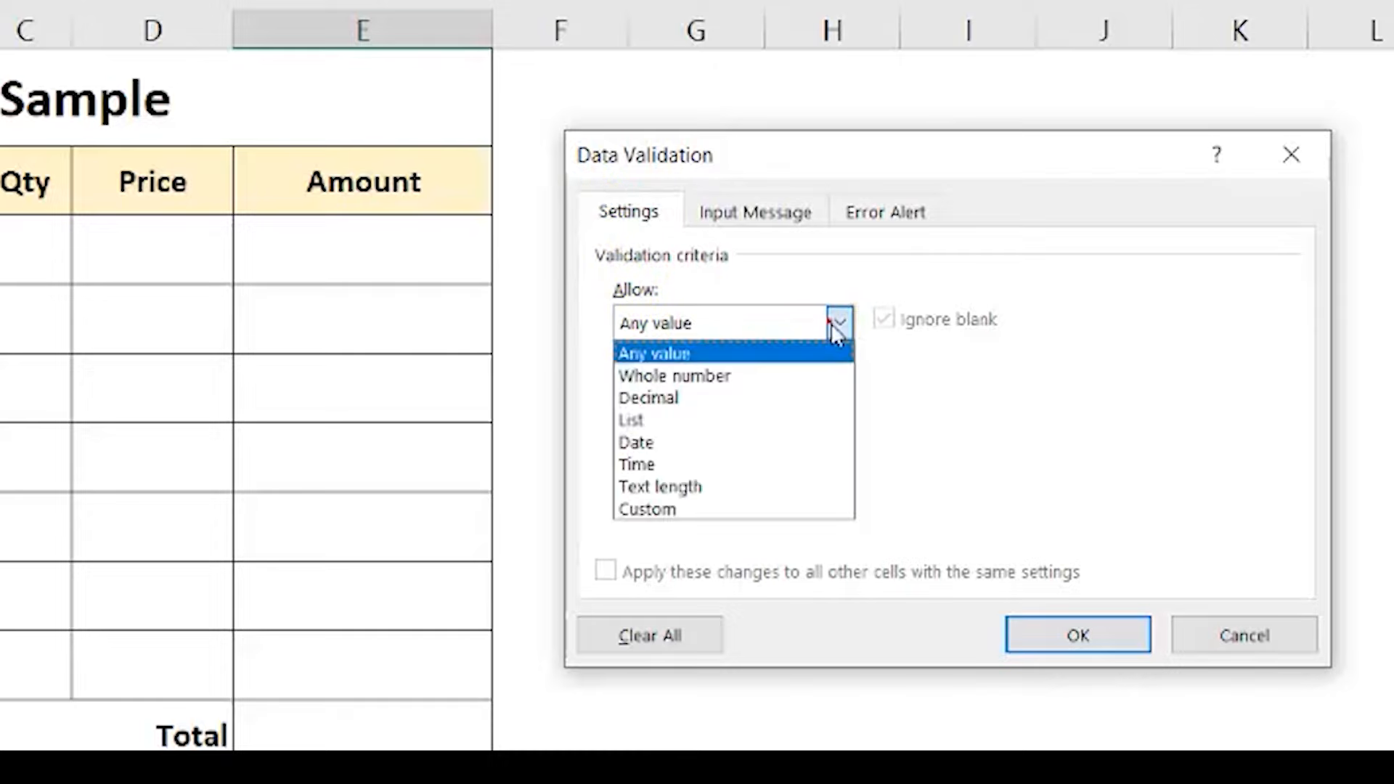
{"action": "left_click", "coordinate": [774, 420]}
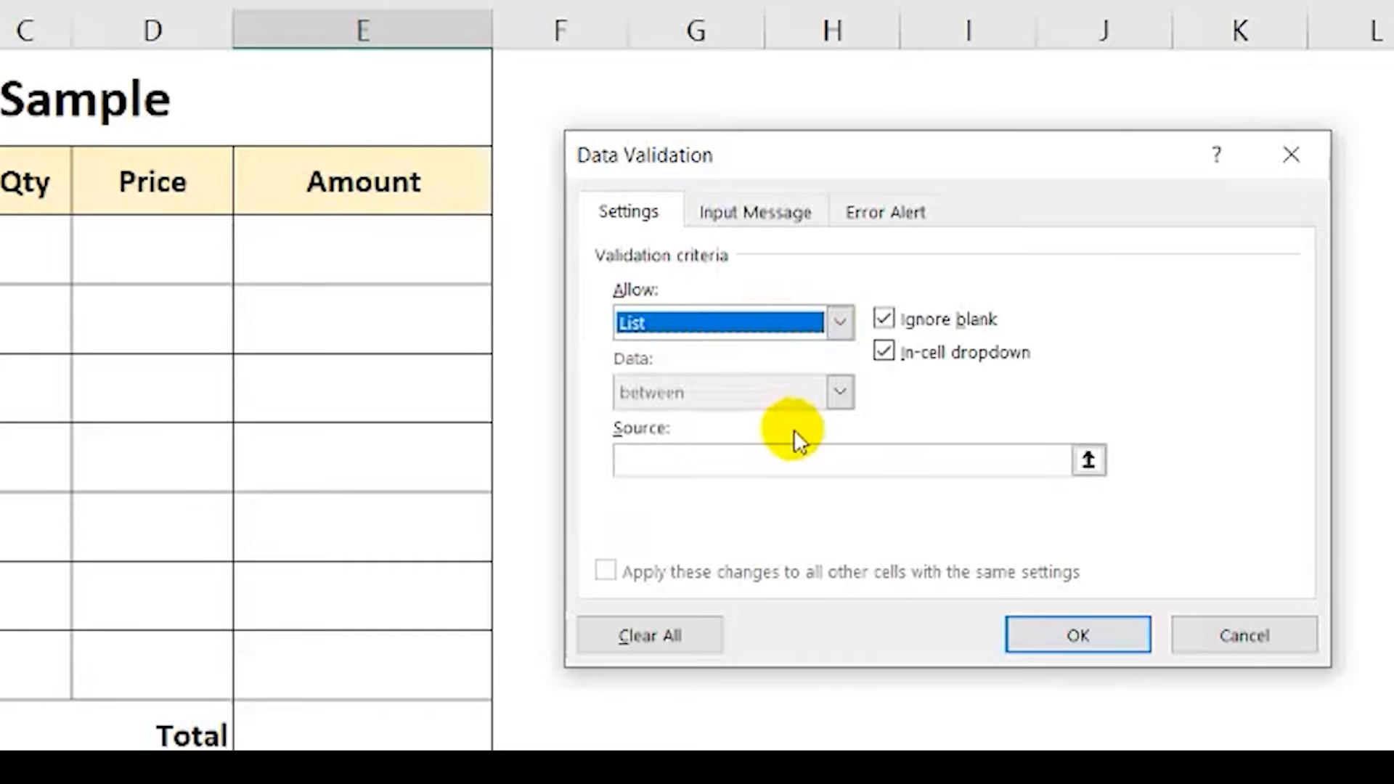
Step: Enter 0%,5%,10%,15%,20% as the list source for the Discount cell and apply the validation
{"action": "left_click", "coordinate": [788, 464]}
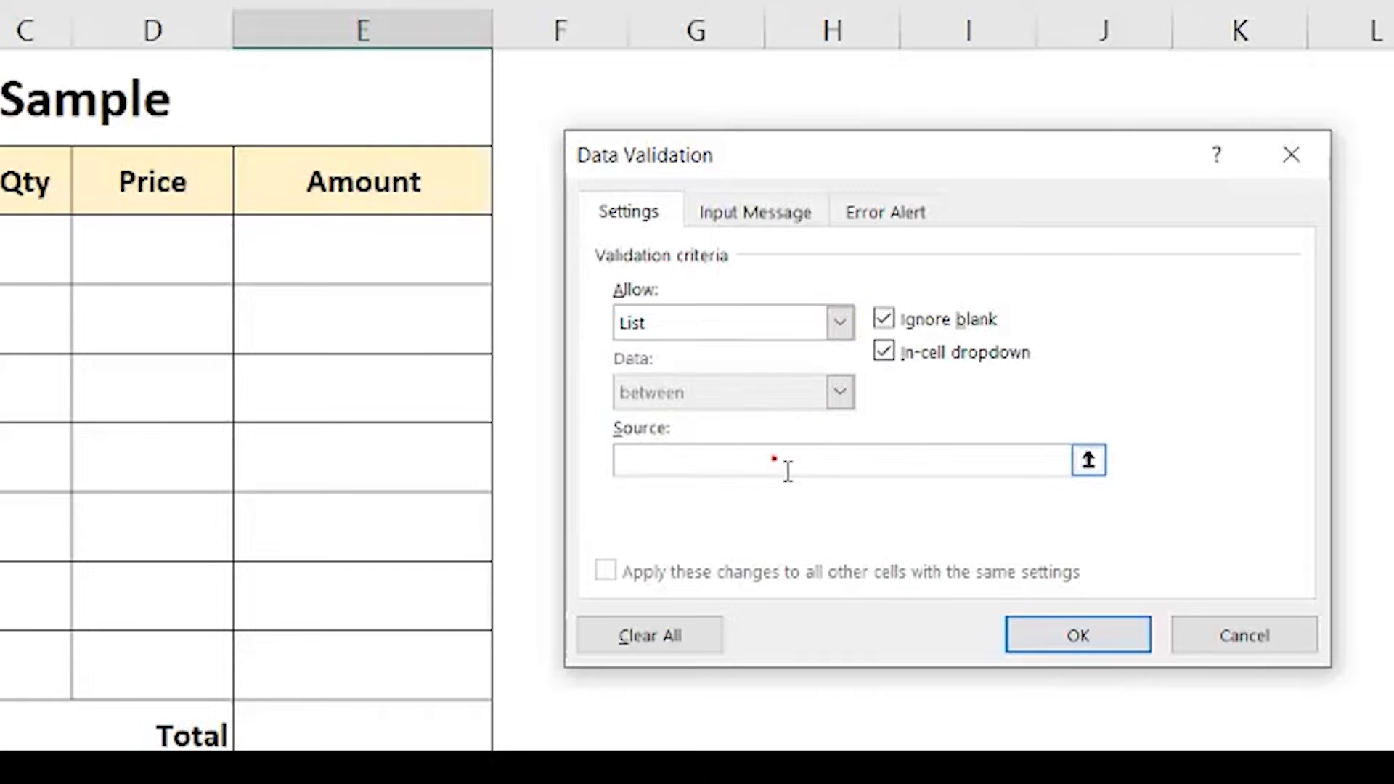
{"action": "type", "text": "0%,5%,10%,15%,20%"}
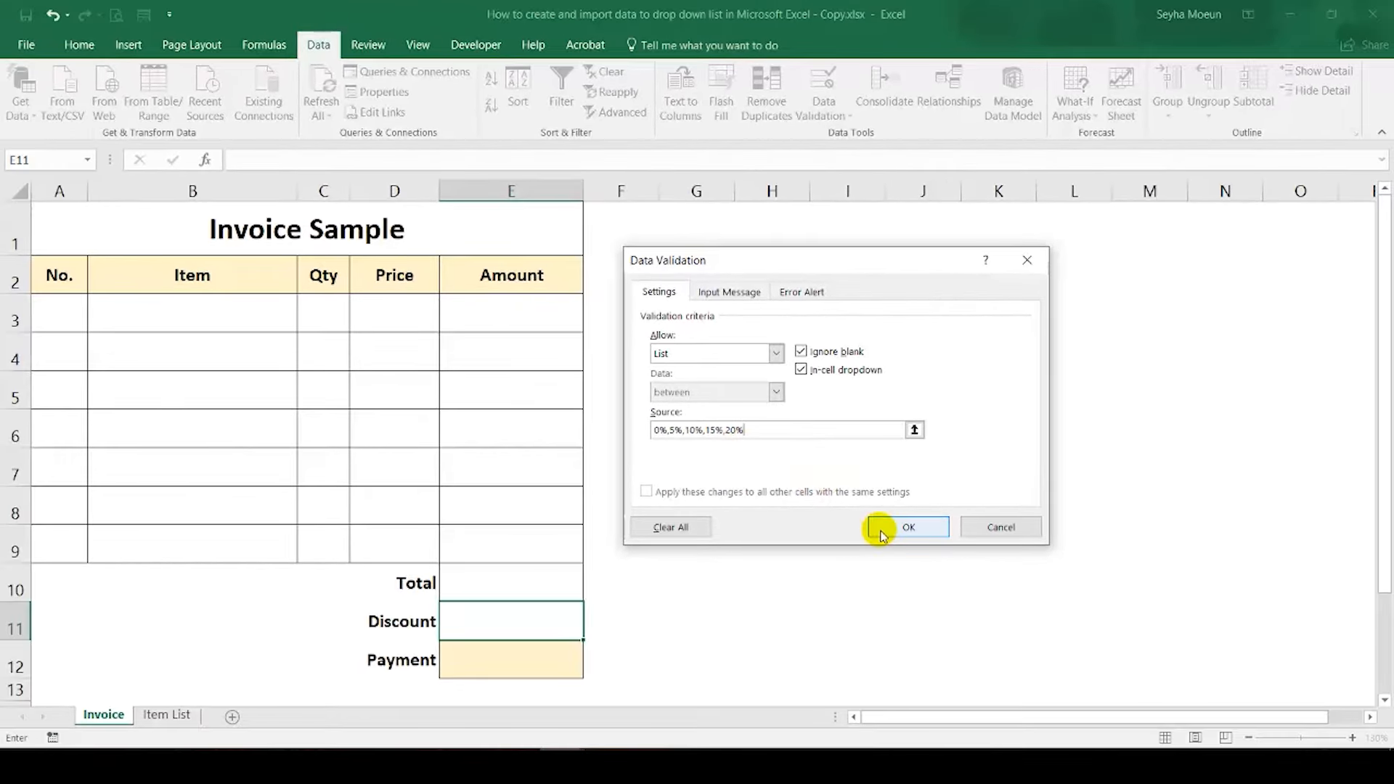
{"action": "left_click", "coordinate": [880, 535]}
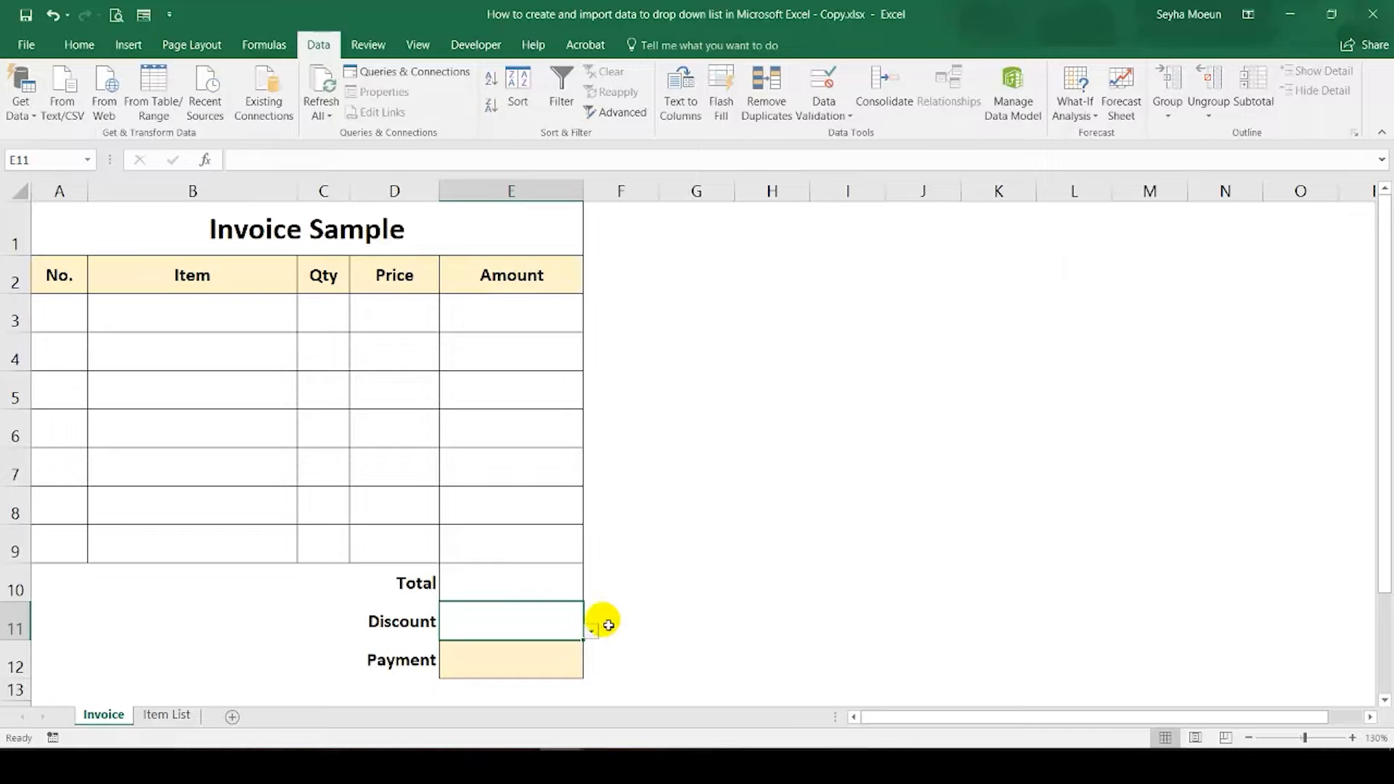
Step: Try the Discount drop-down list with 5%, and set the discount to 10%
{"action": "left_click", "coordinate": [592, 631]}
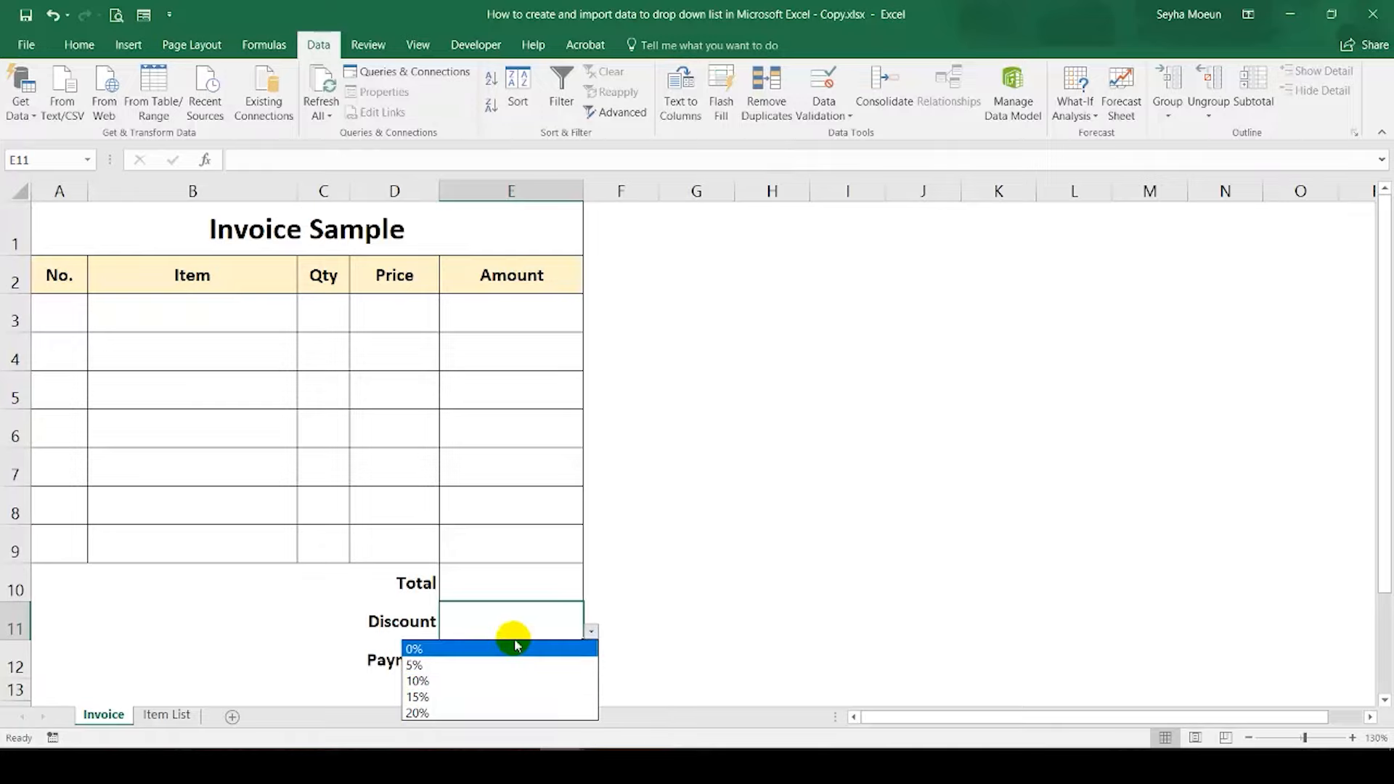
{"action": "left_click", "coordinate": [508, 664]}
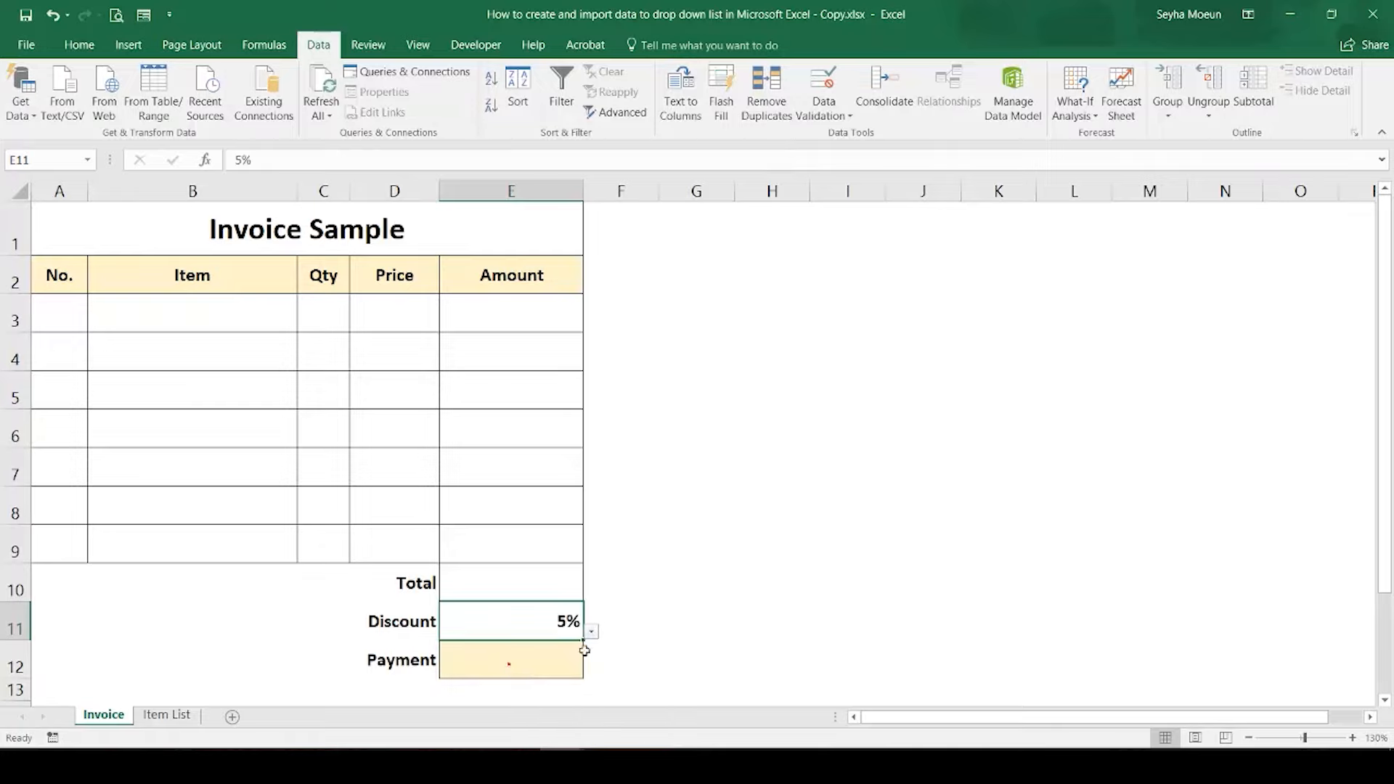
{"action": "left_click", "coordinate": [592, 633]}
{"action": "left_click", "coordinate": [524, 678]}
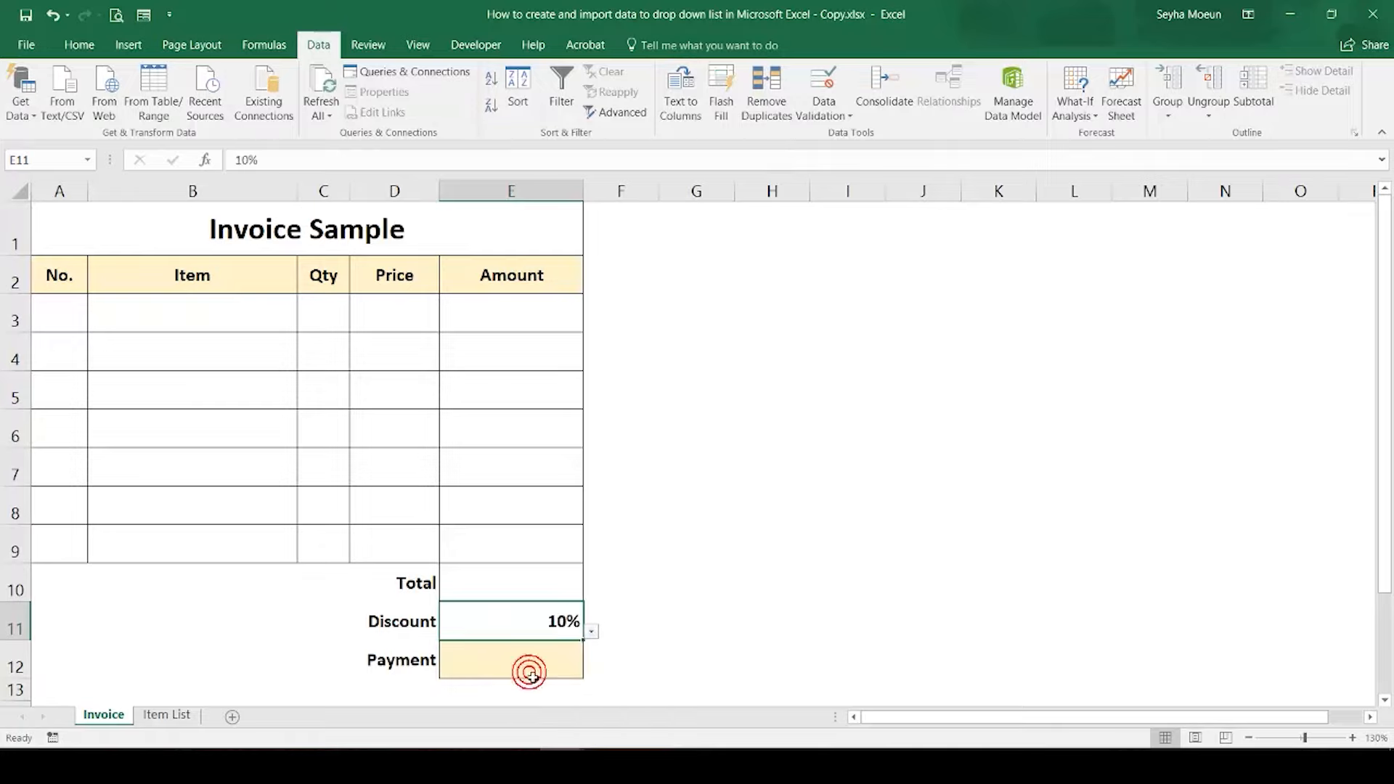
Step: Open Data Validation for the Item cells B3:B9 and set the allowed values to List
{"action": "left_click", "coordinate": [219, 325]}
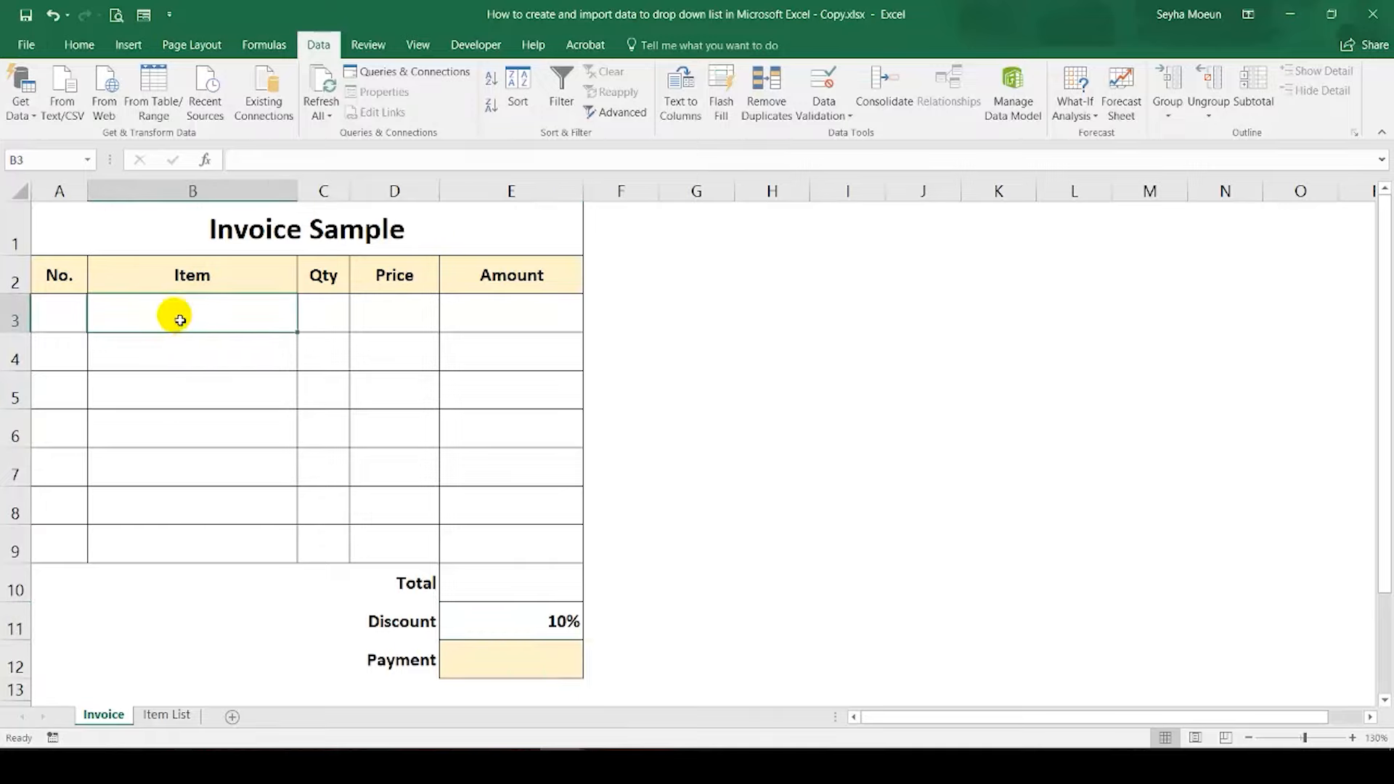
{"action": "left_click_drag", "start_coordinate": [175, 312], "coordinate": [178, 545]}
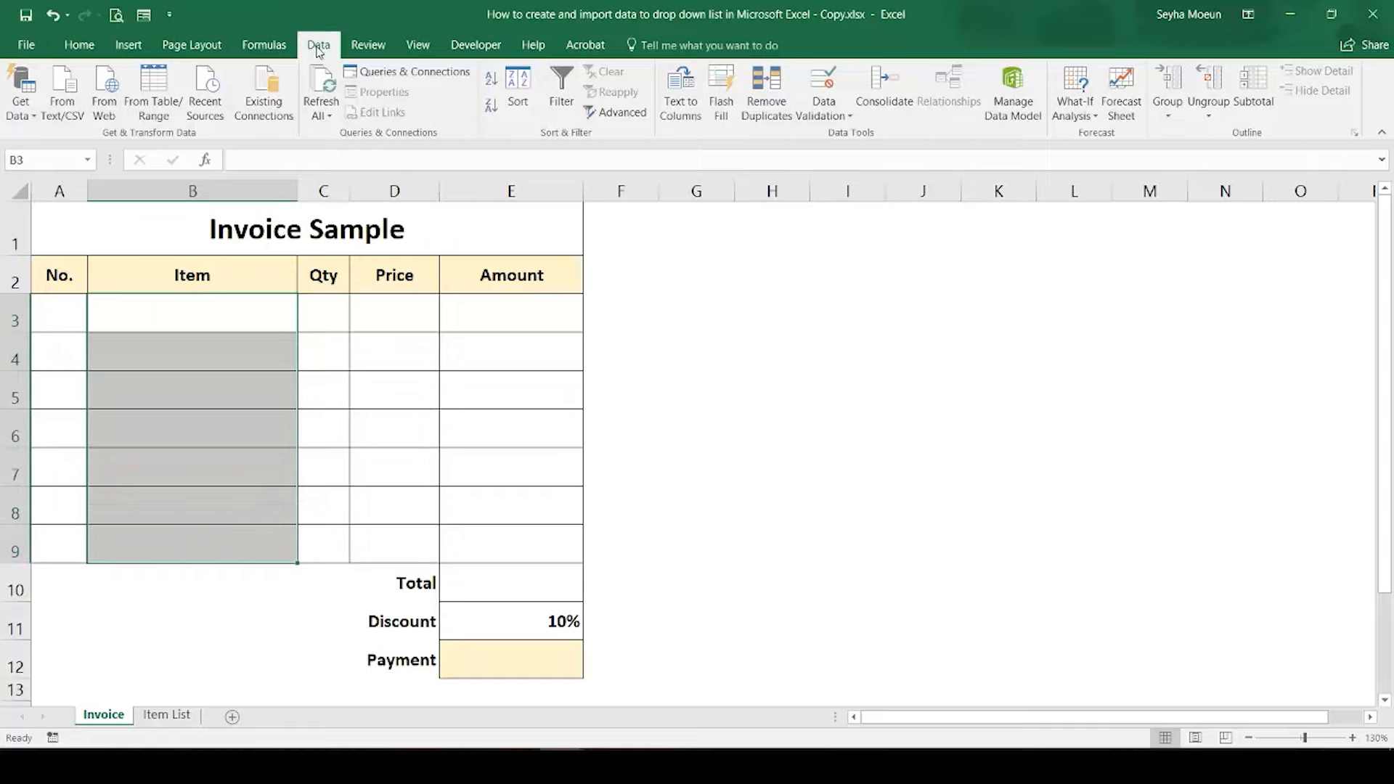
{"action": "left_click", "coordinate": [841, 116]}
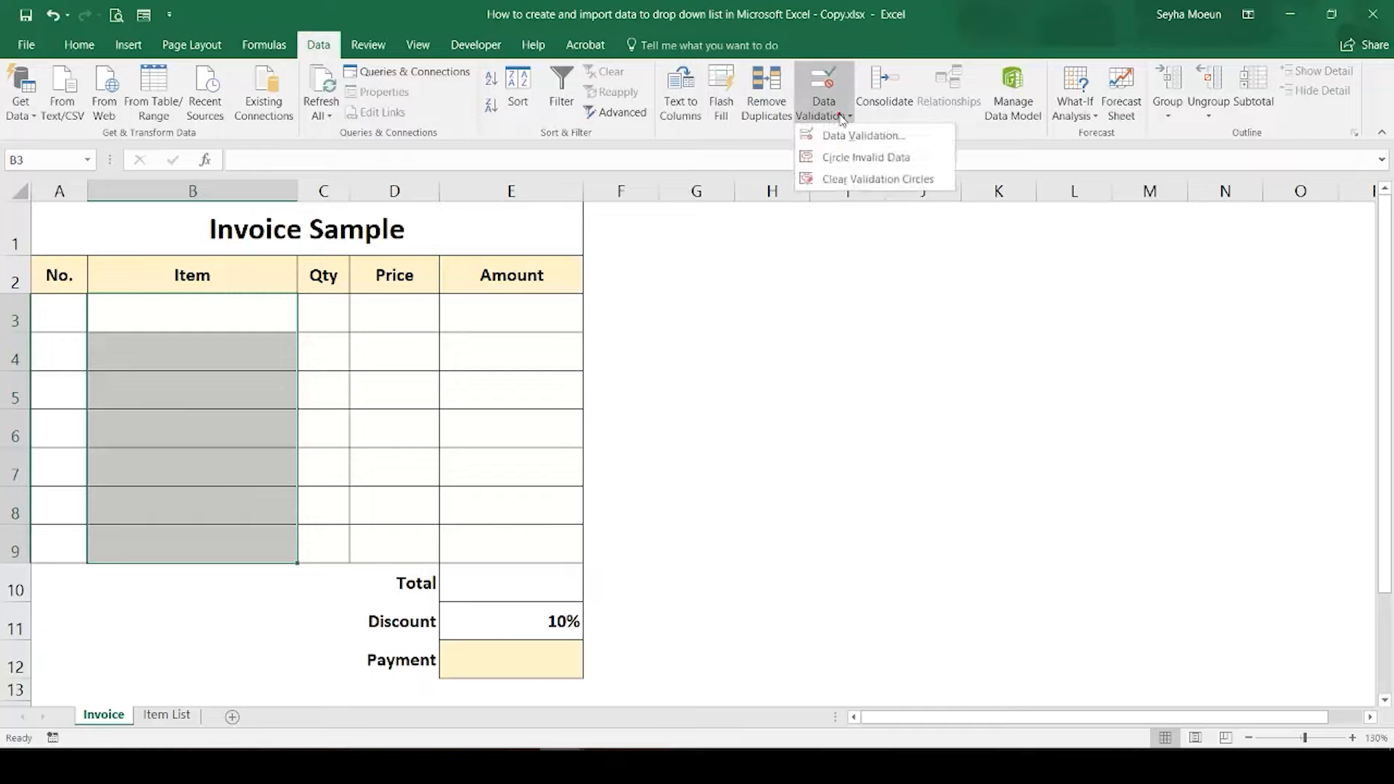
{"action": "left_click", "coordinate": [902, 137]}
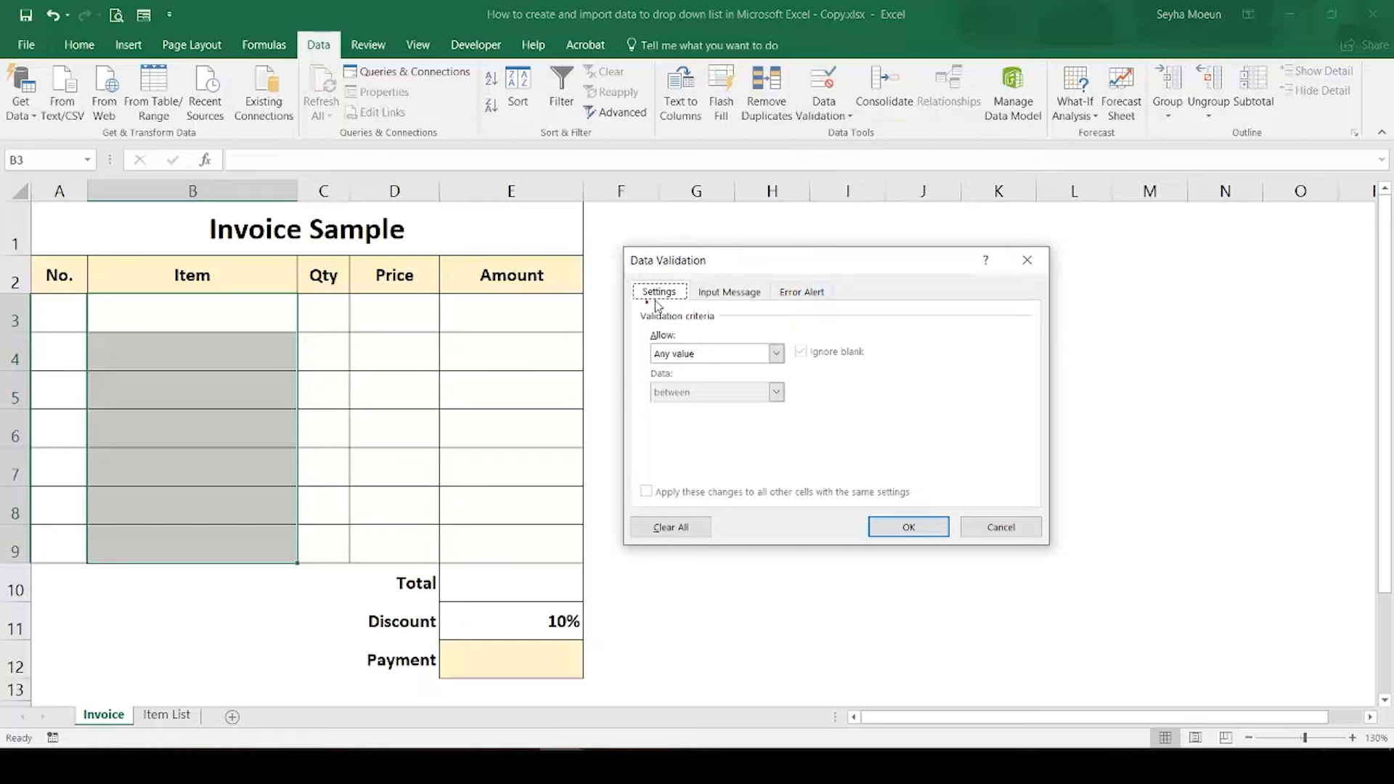
{"action": "left_click", "coordinate": [775, 353]}
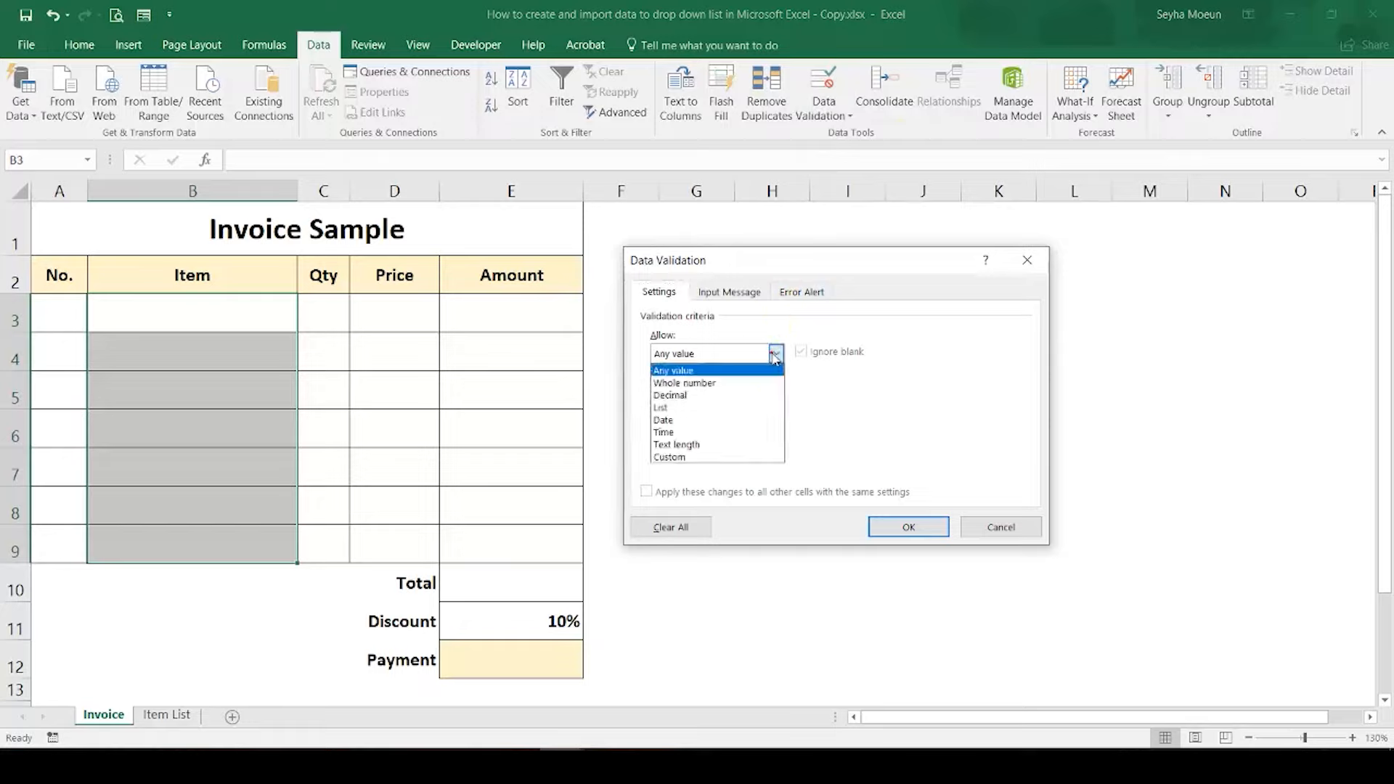
{"action": "left_click", "coordinate": [728, 407]}
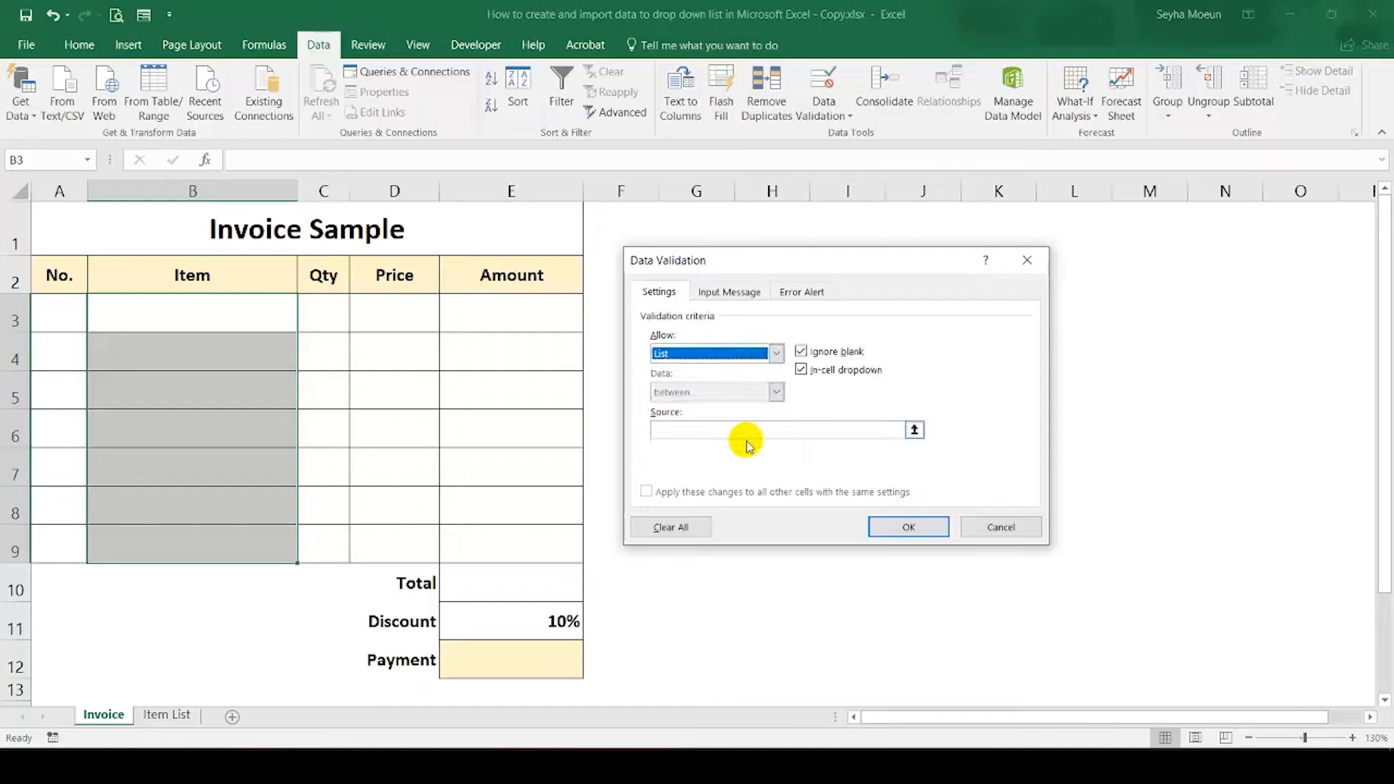
{"action": "left_click", "coordinate": [675, 430]}
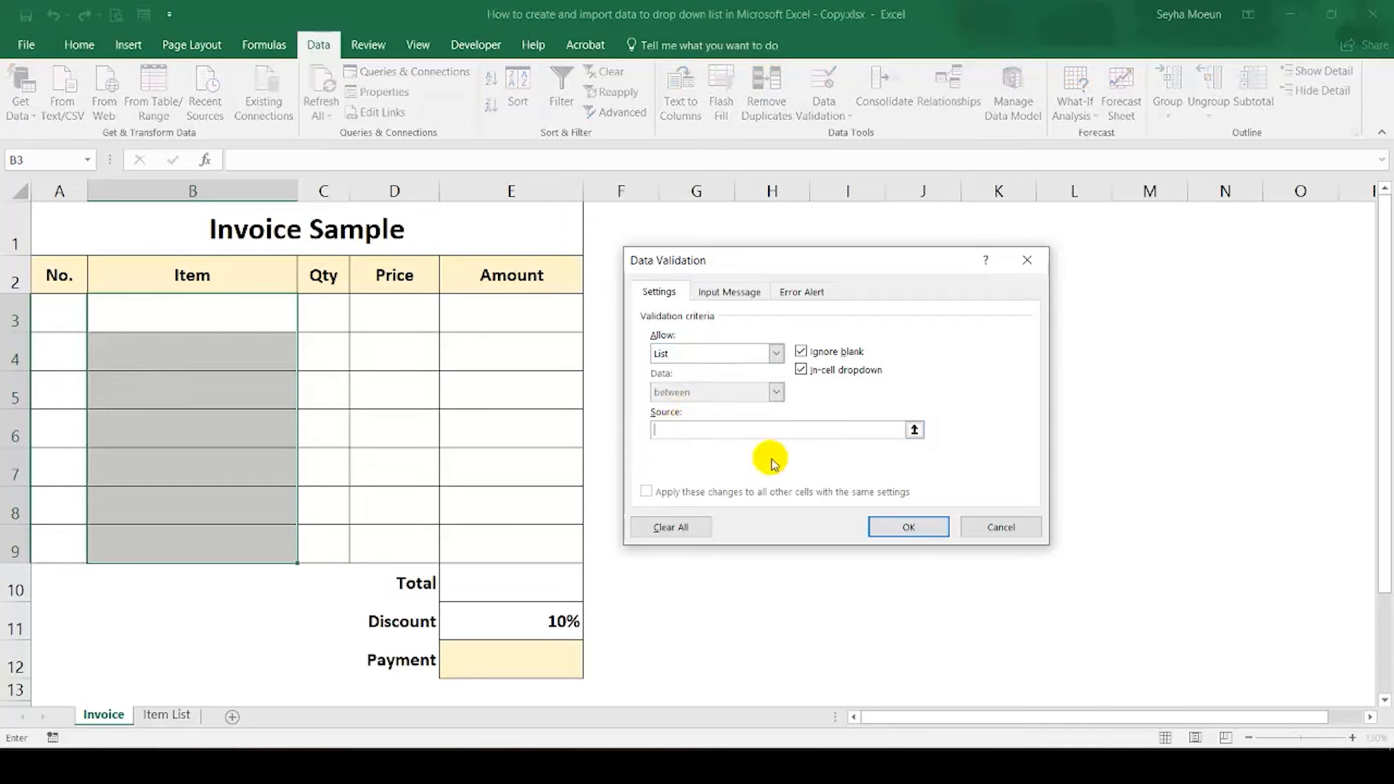
{"action": "left_click", "coordinate": [914, 431]}
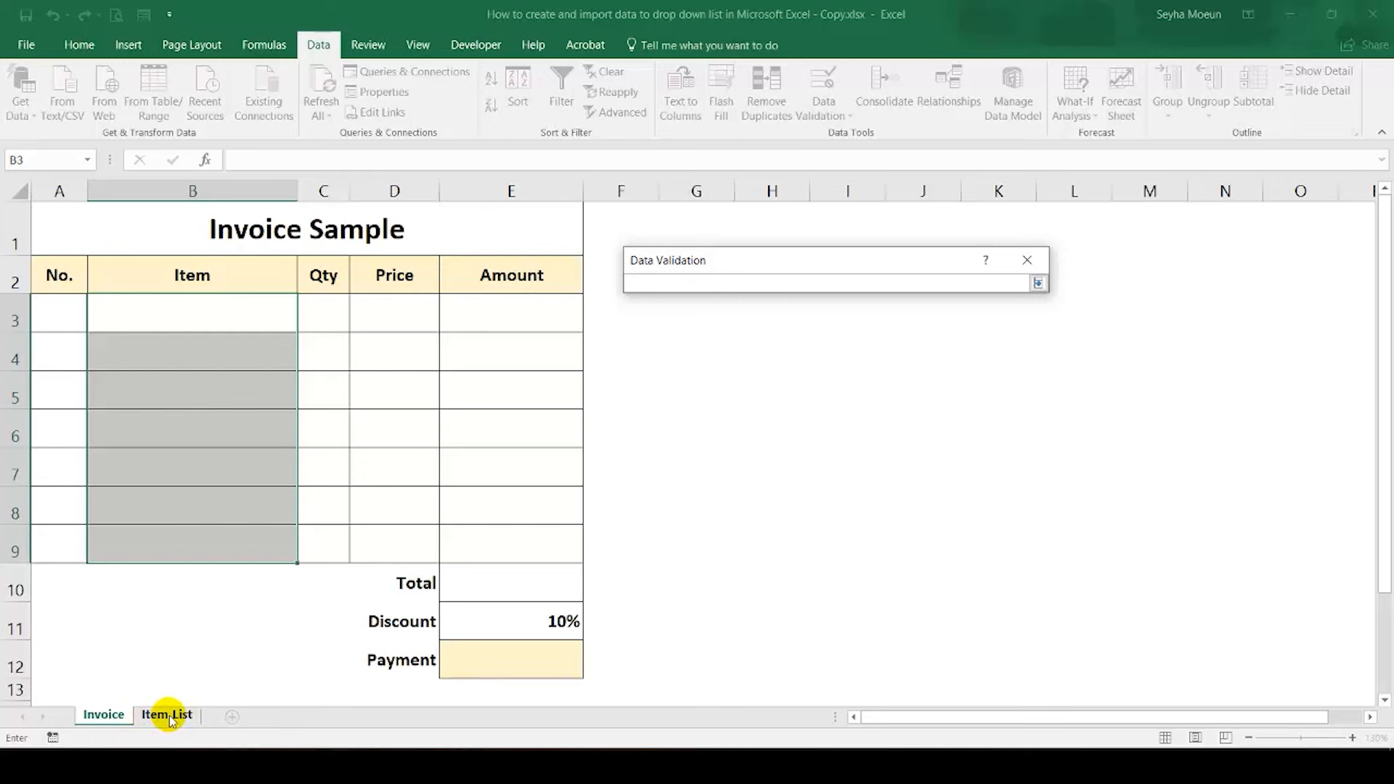
{"action": "left_click", "coordinate": [169, 718]}
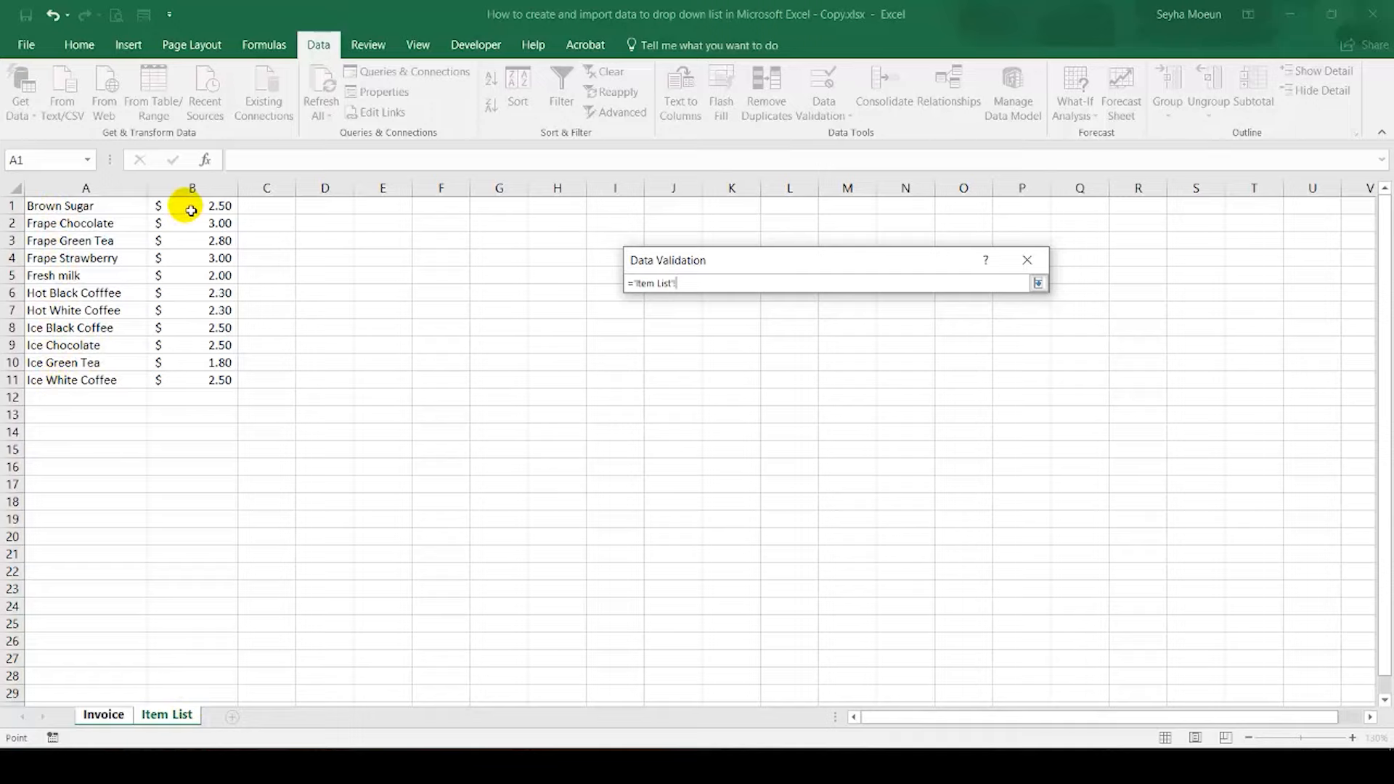
{"action": "left_click", "coordinate": [1038, 283]}
{"action": "left_click", "coordinate": [108, 715]}
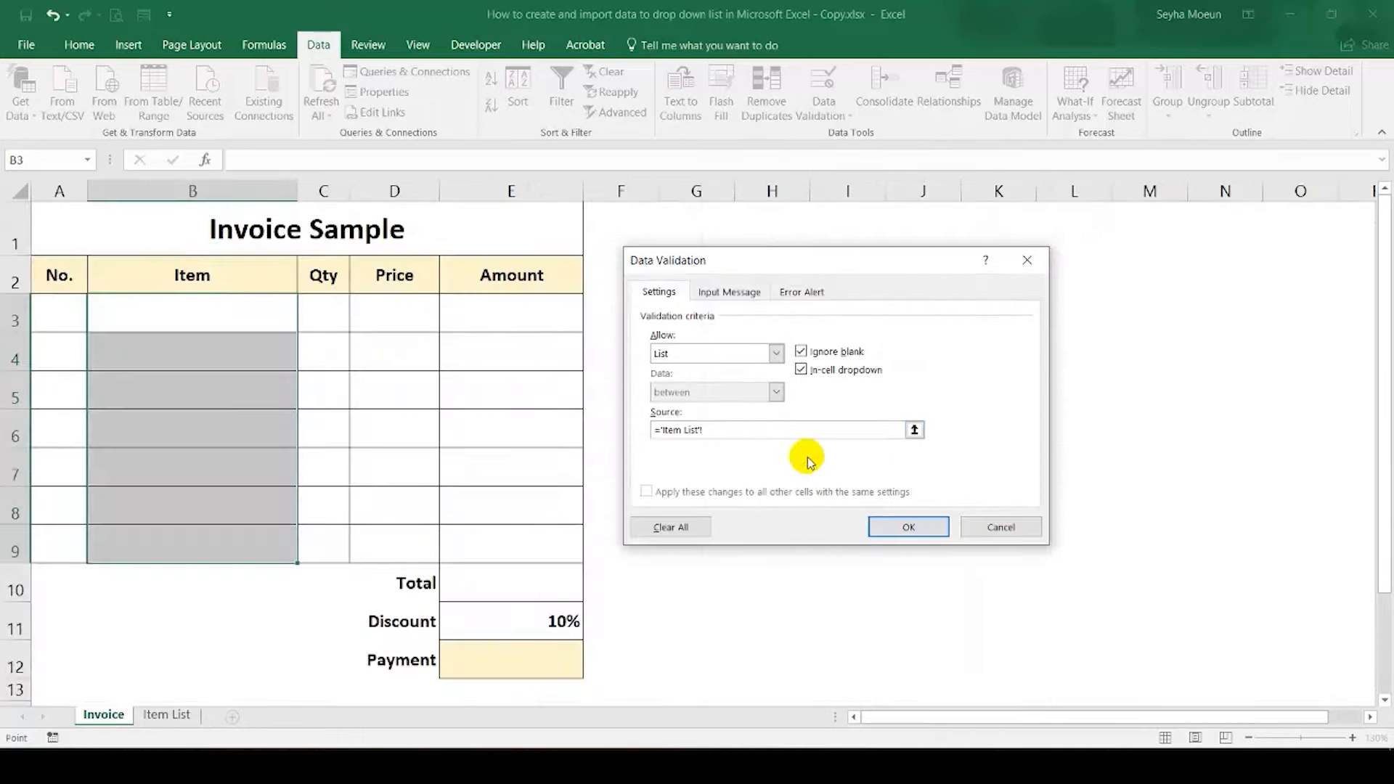
{"action": "left_click", "coordinate": [776, 429]}
{"action": "key", "text": "BackSpace"}
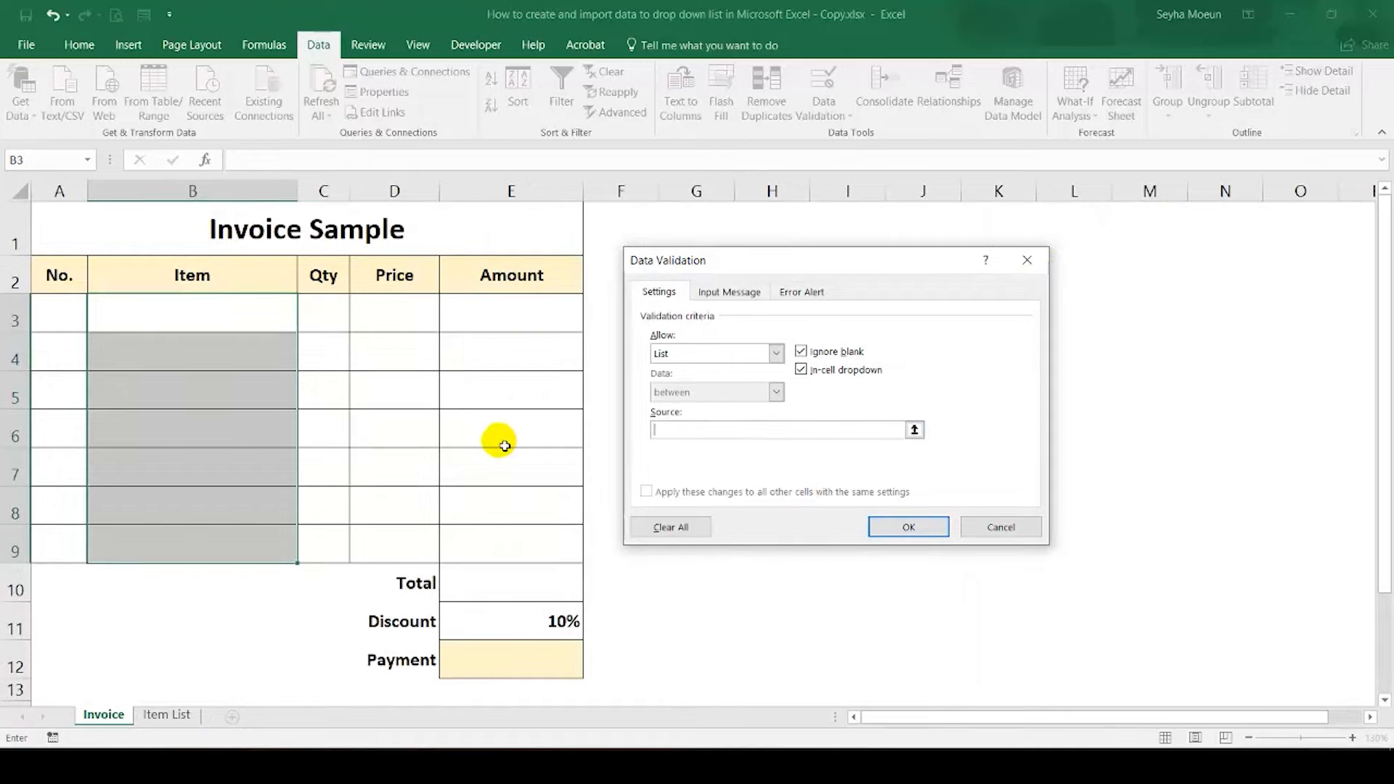
Step: Use column A of the Item List sheet (='Item List'!$A:$A) as the list source for the Item cells and apply the validation
{"action": "left_click", "coordinate": [914, 429]}
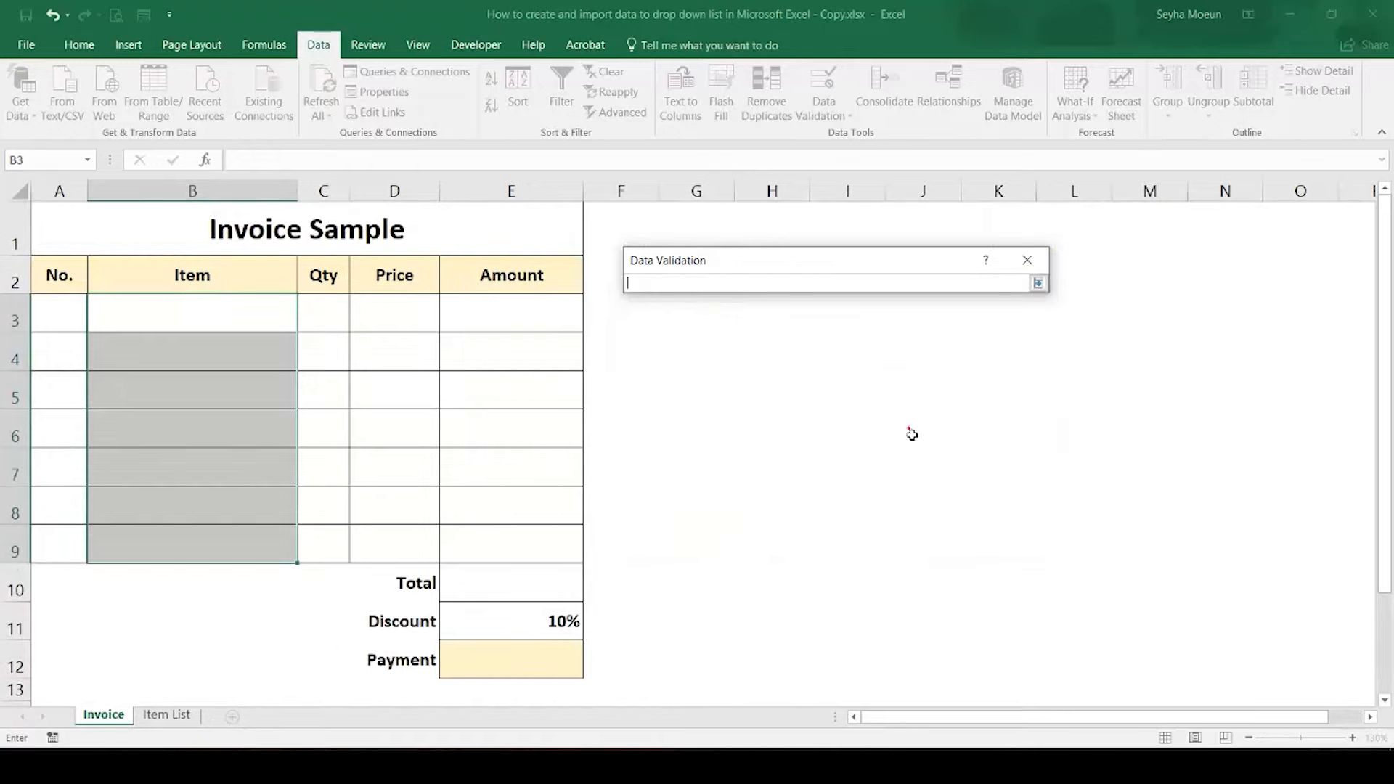
{"action": "left_click", "coordinate": [178, 716]}
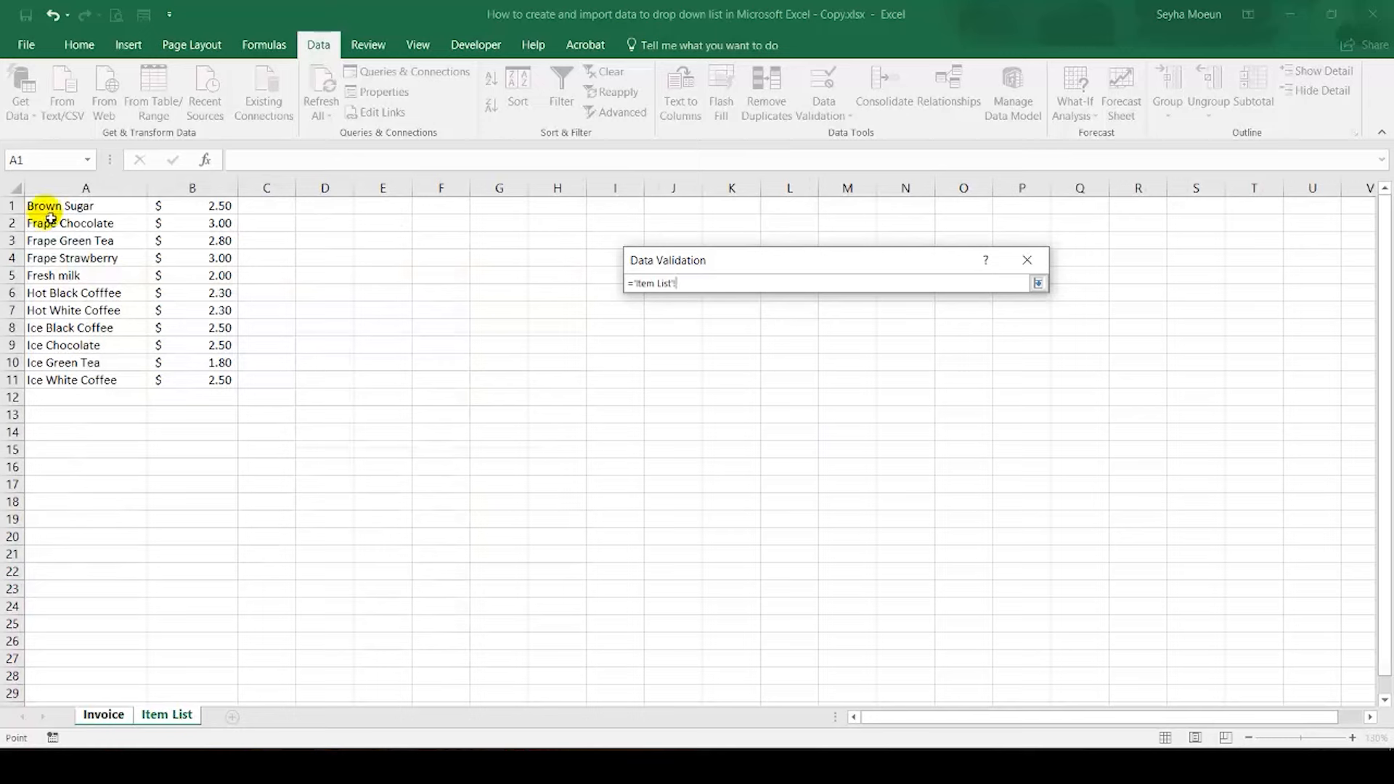
{"action": "left_click", "coordinate": [67, 190]}
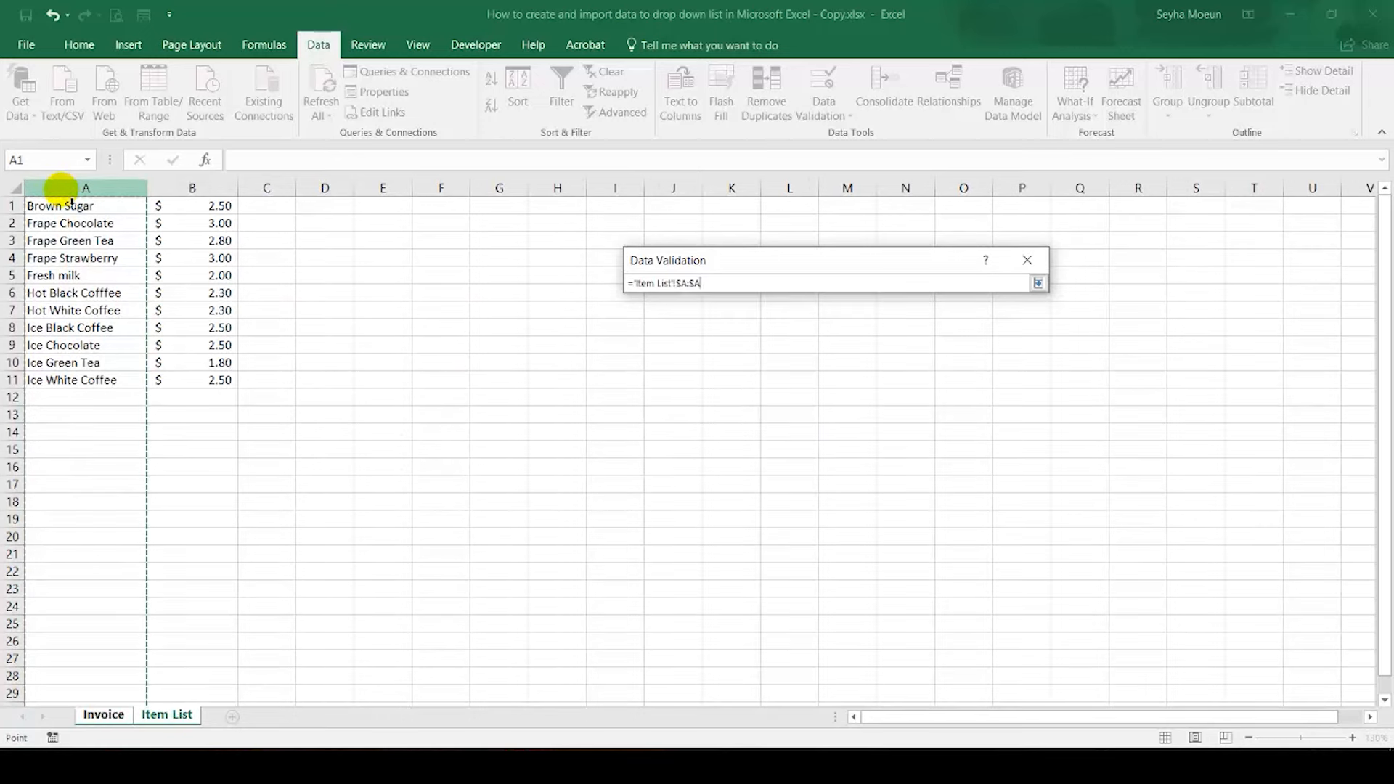
{"action": "left_click", "coordinate": [1038, 283]}
{"action": "left_click", "coordinate": [909, 529]}
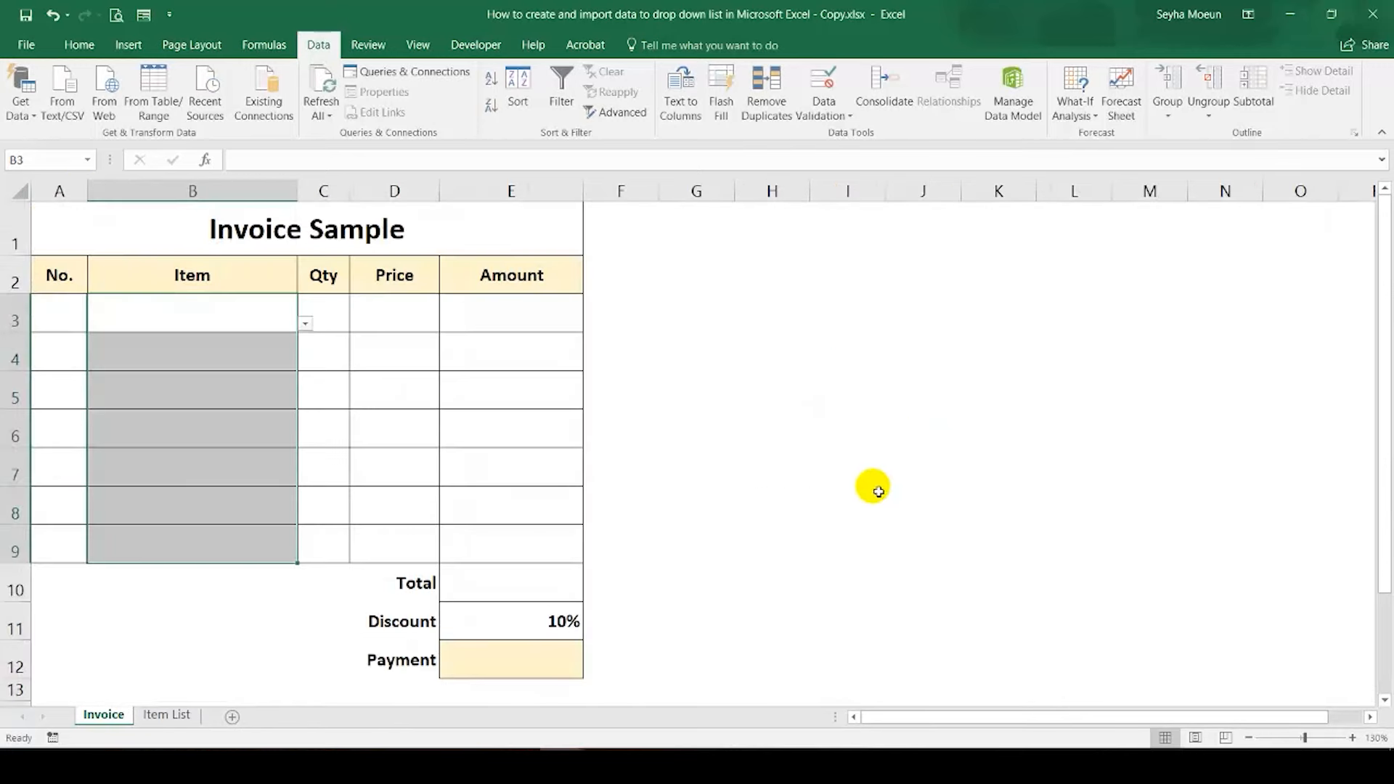
Step: Try the drop-down list in Item cell B3 with Brown Sugar, and set the item to Frape Chocolate
{"action": "left_click", "coordinate": [261, 315]}
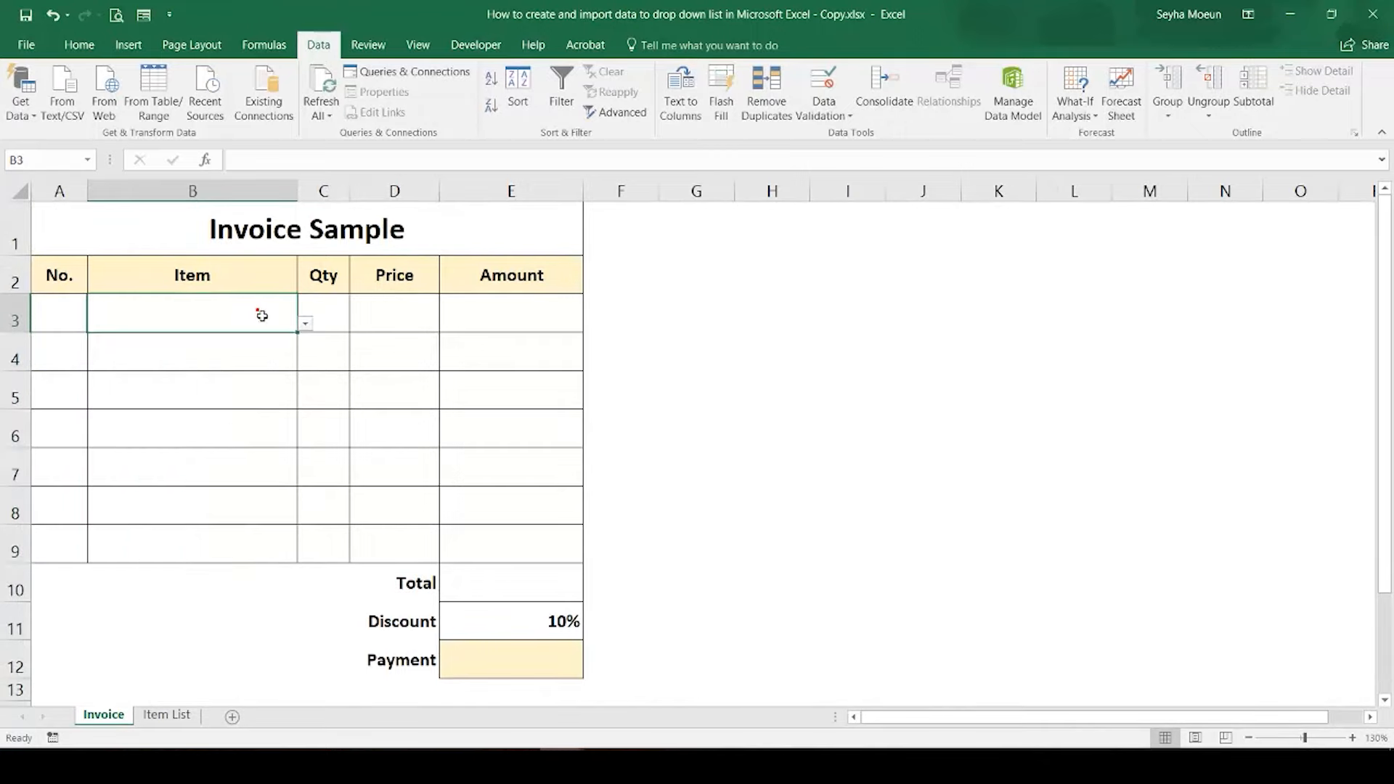
{"action": "left_click", "coordinate": [306, 326]}
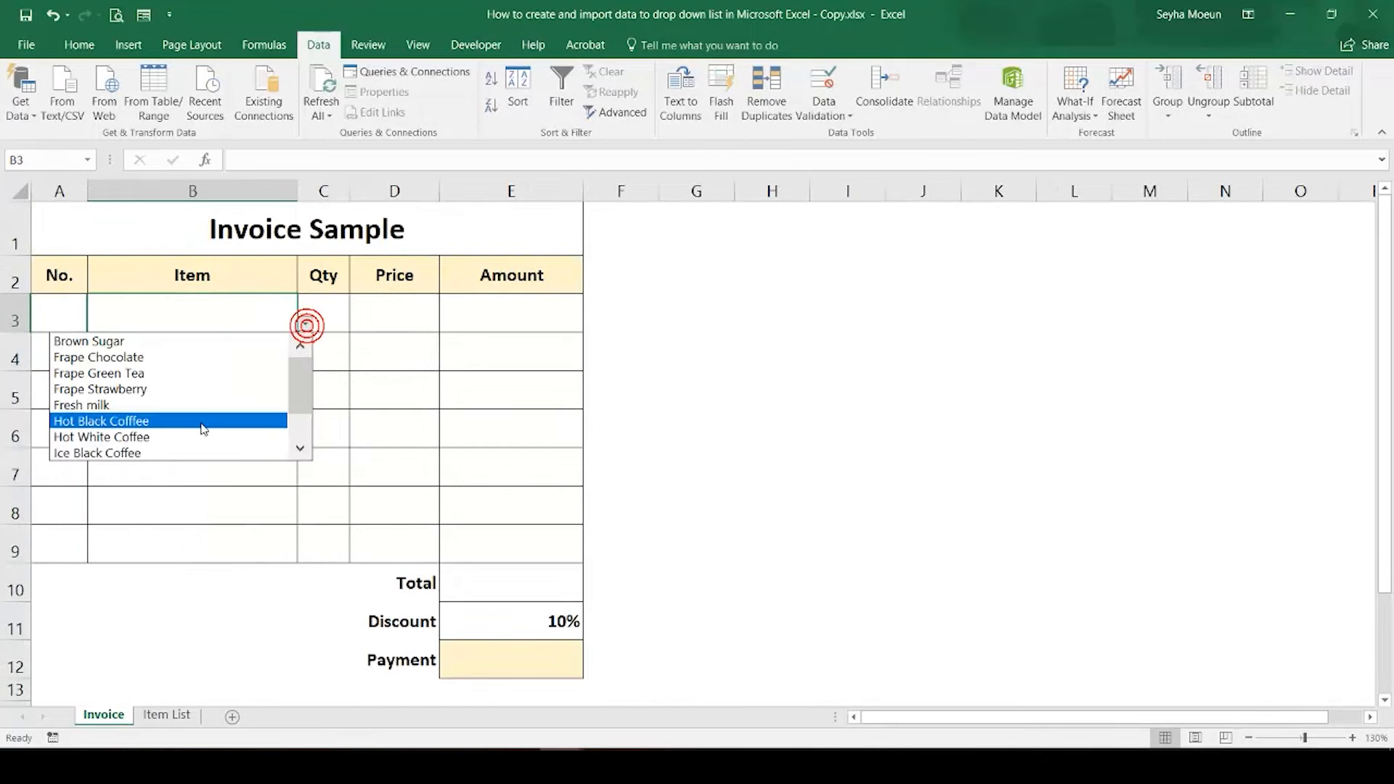
{"action": "left_click", "coordinate": [202, 341]}
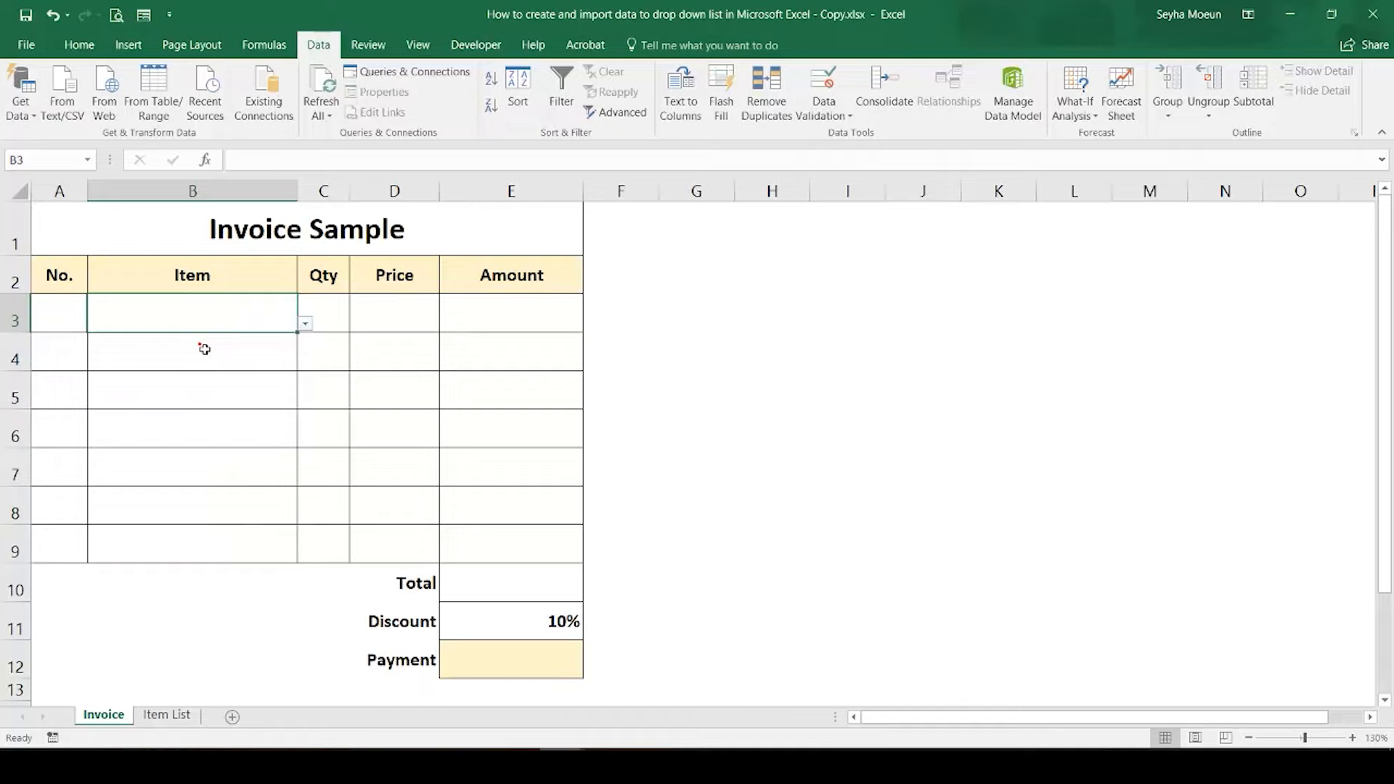
{"action": "left_click", "coordinate": [305, 323]}
{"action": "left_click", "coordinate": [262, 357]}
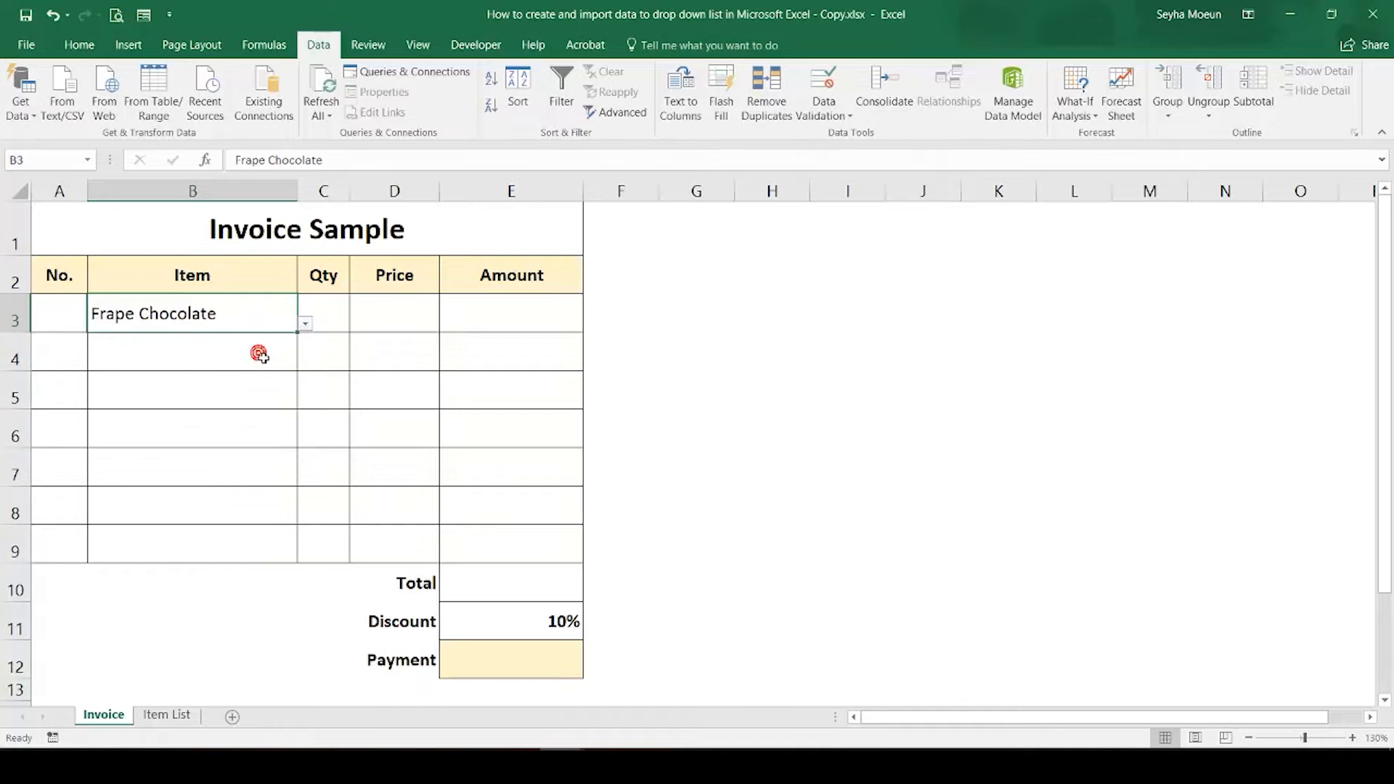
{"action": "left_click", "coordinate": [67, 321]}
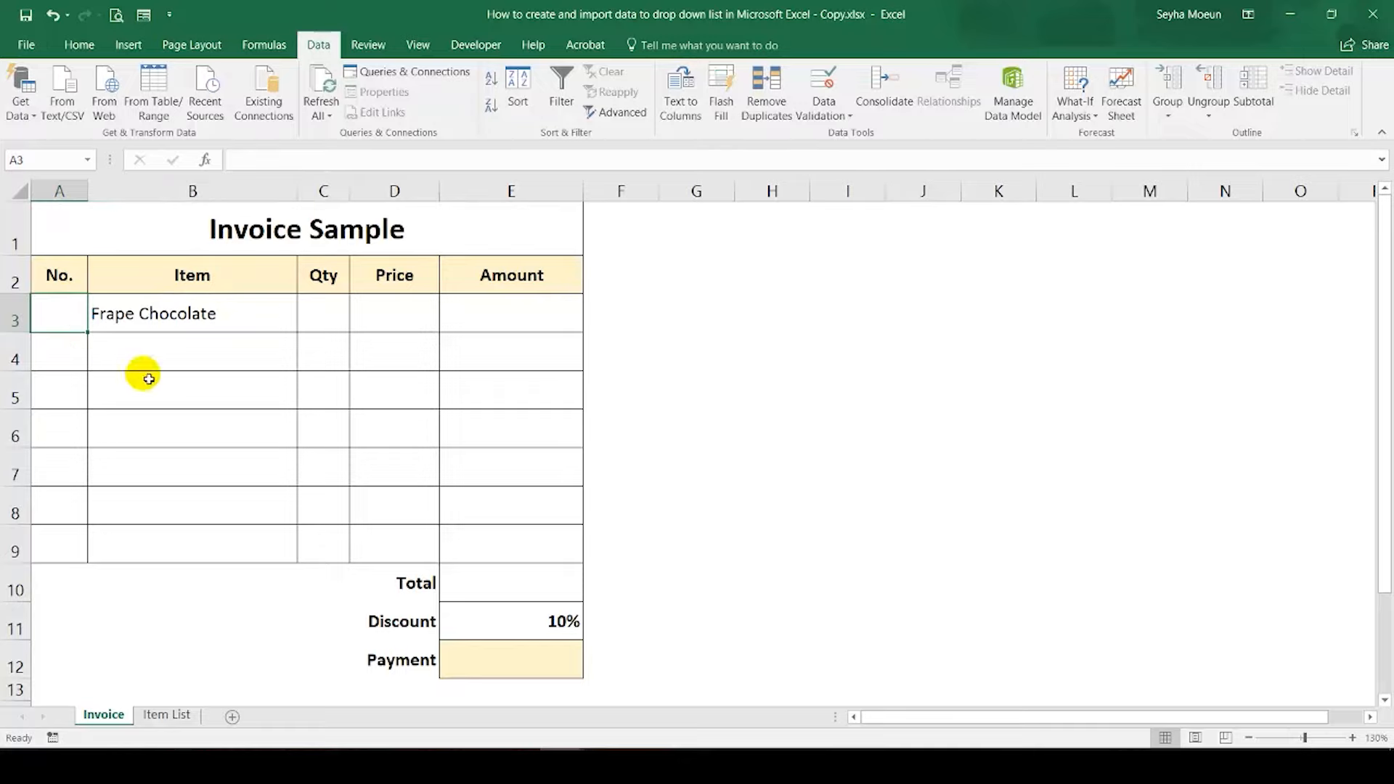
{"action": "left_click", "coordinate": [393, 311]}
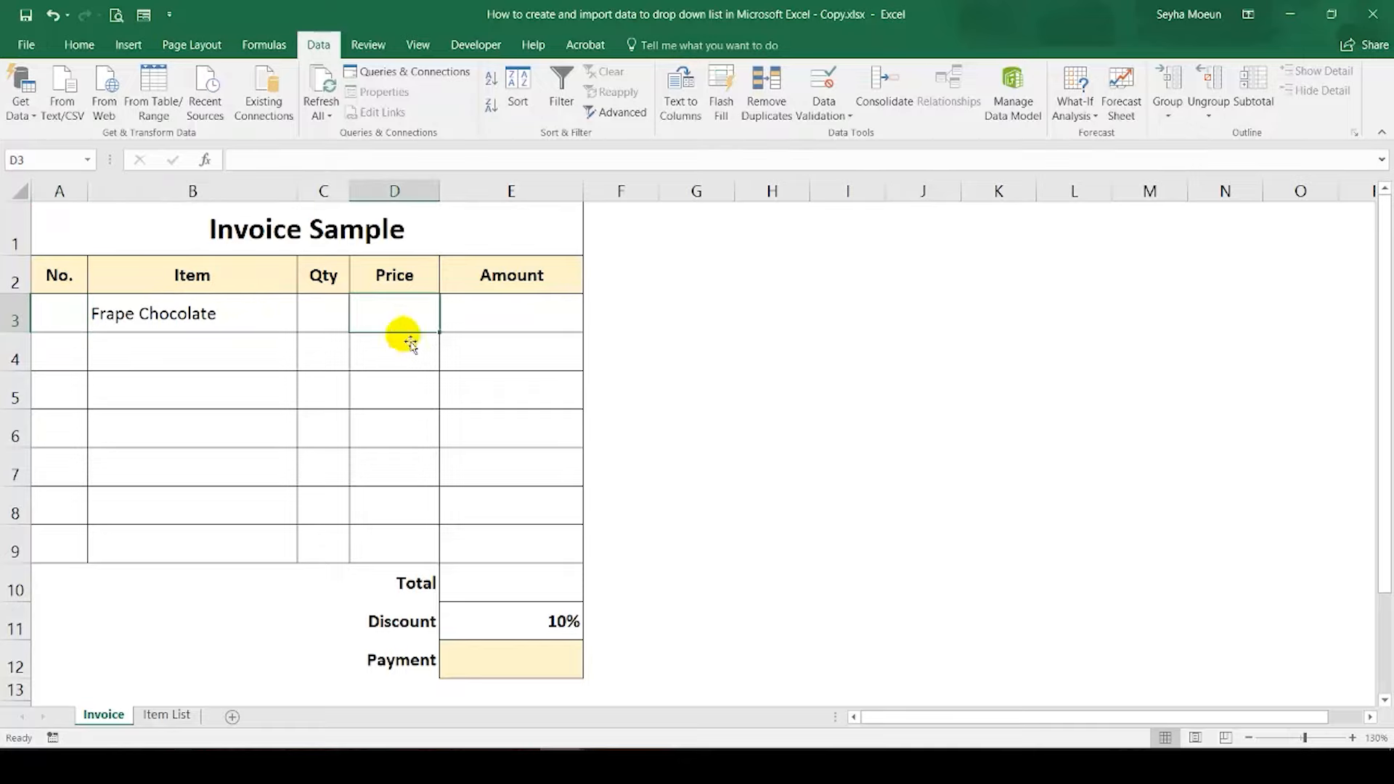
{"action": "left_click", "coordinate": [249, 316]}
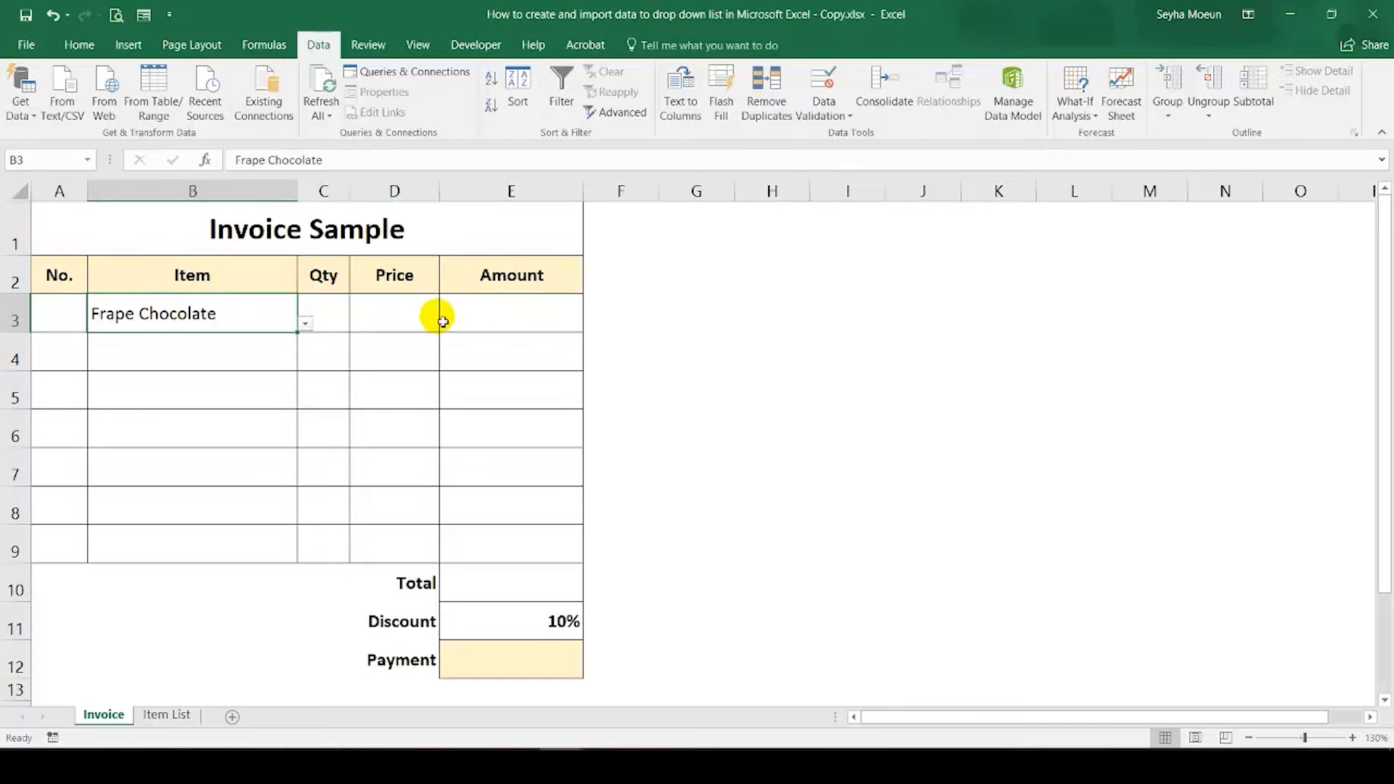
{"action": "left_click_drag", "start_coordinate": [462, 315], "coordinate": [509, 675]}
{"action": "left_click", "coordinate": [509, 675]}
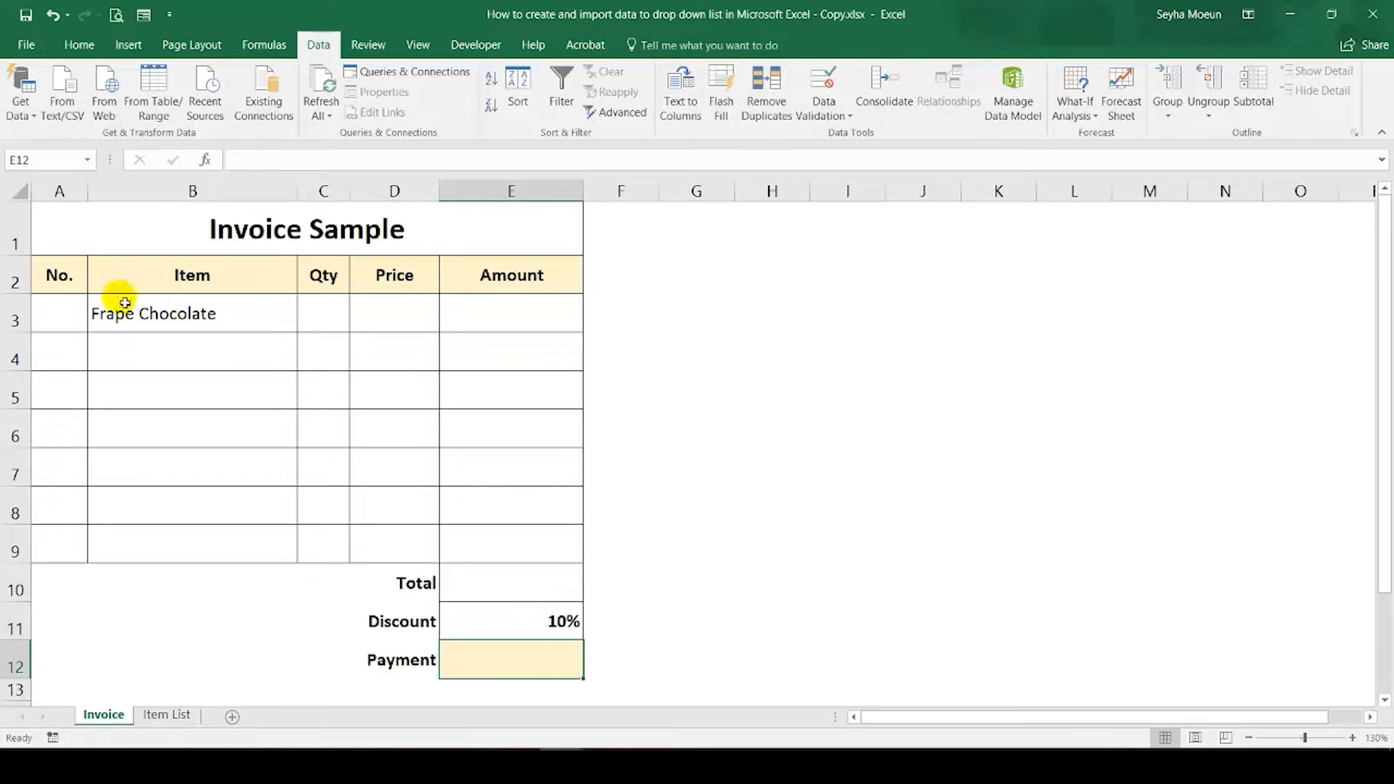
{"action": "left_click", "coordinate": [48, 322]}
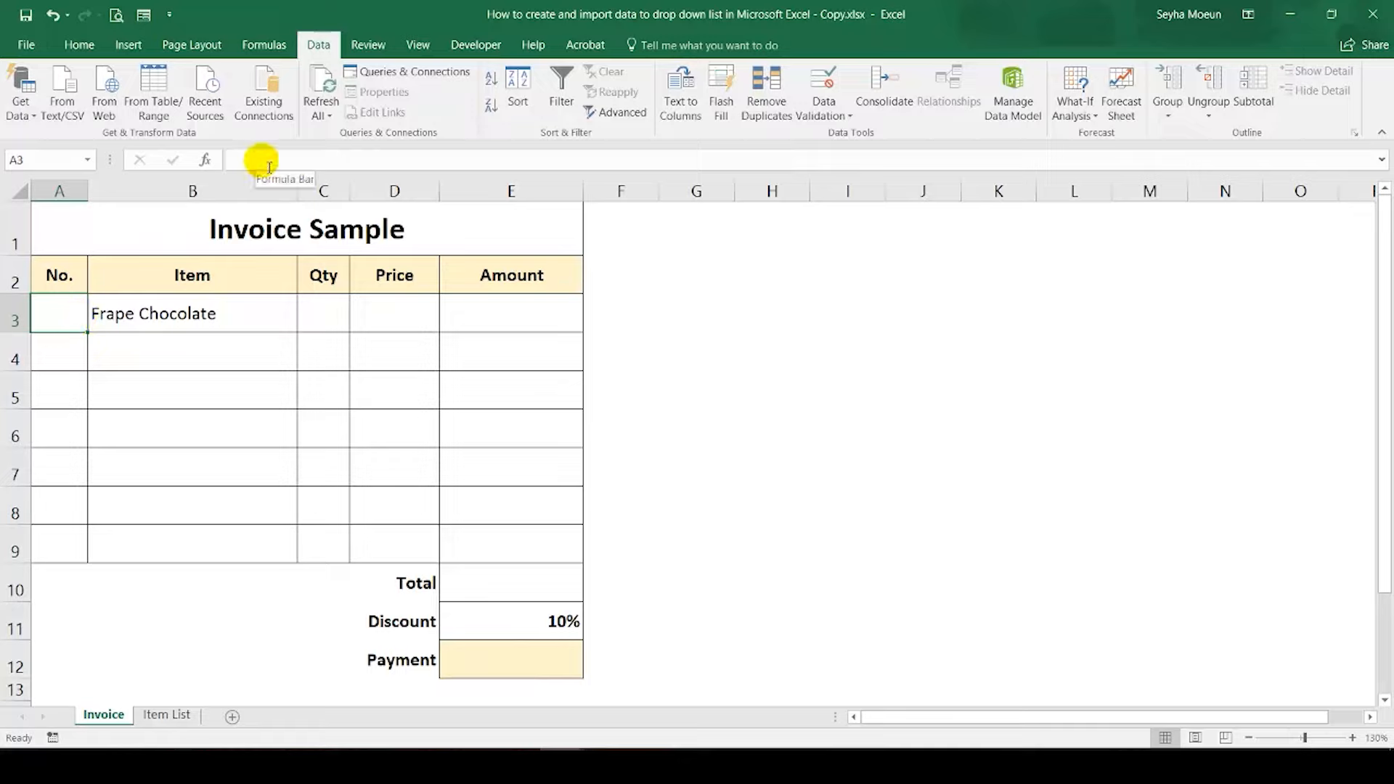
{"action": "left_click", "coordinate": [75, 352]}
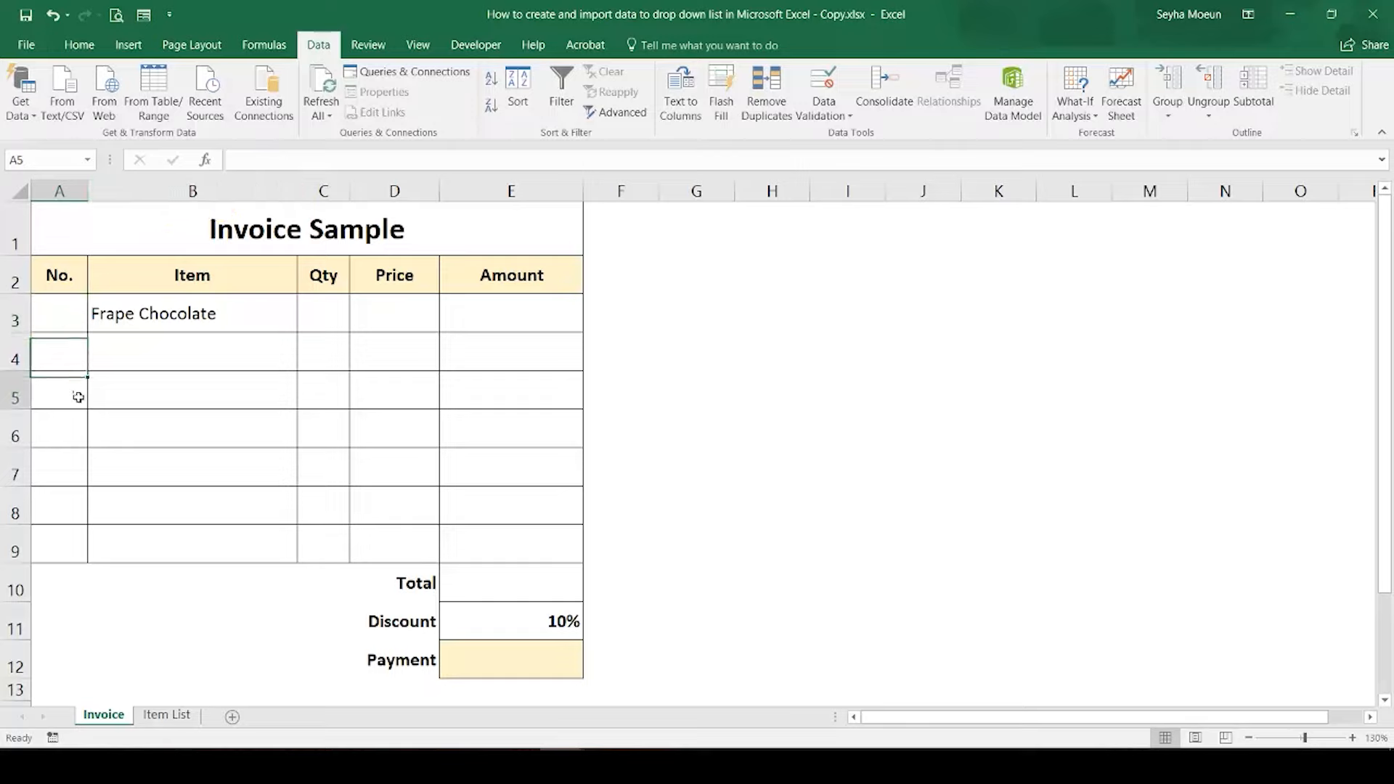
{"action": "left_click_drag", "start_coordinate": [61, 435], "coordinate": [55, 541]}
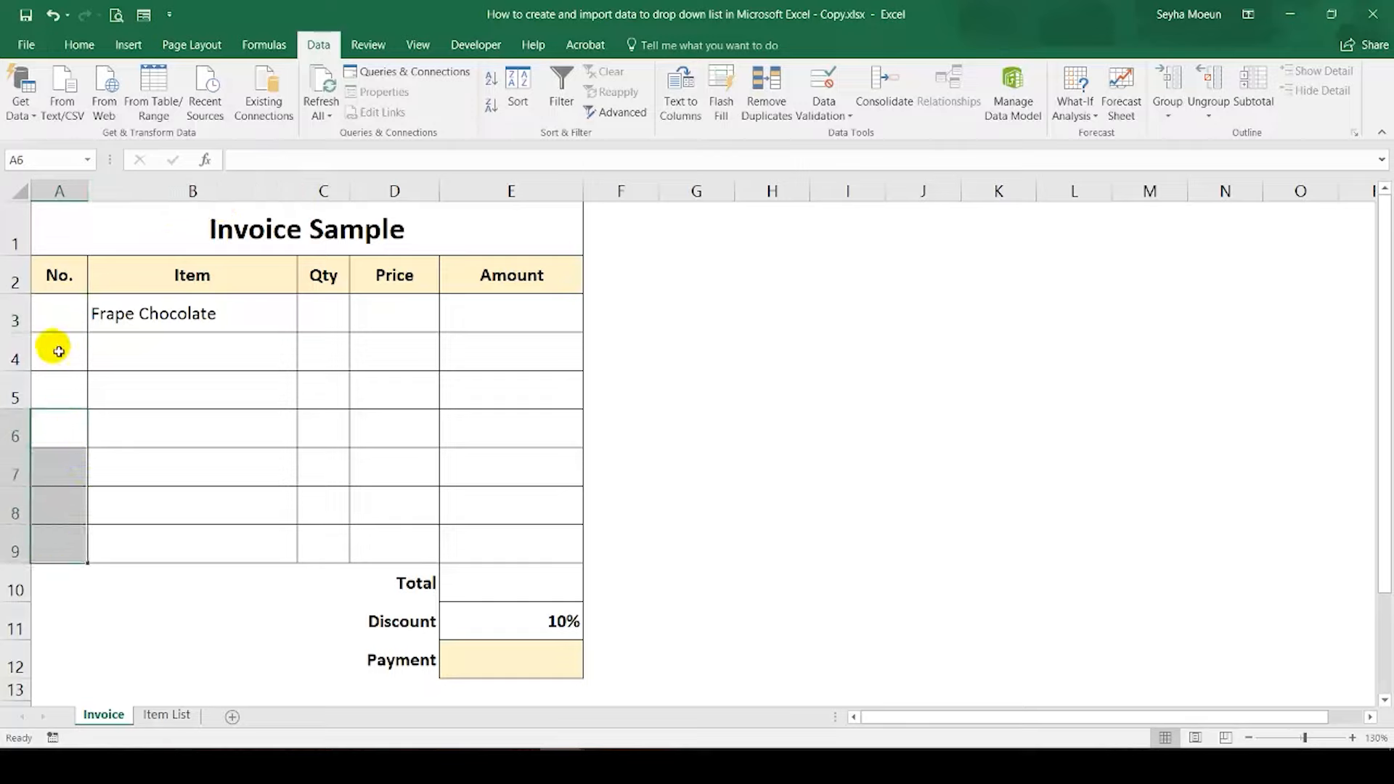
Step: Enter the formula =IF(B3="","",1) in cell A3 of the No. column to number the first item row
{"action": "left_click", "coordinate": [58, 313]}
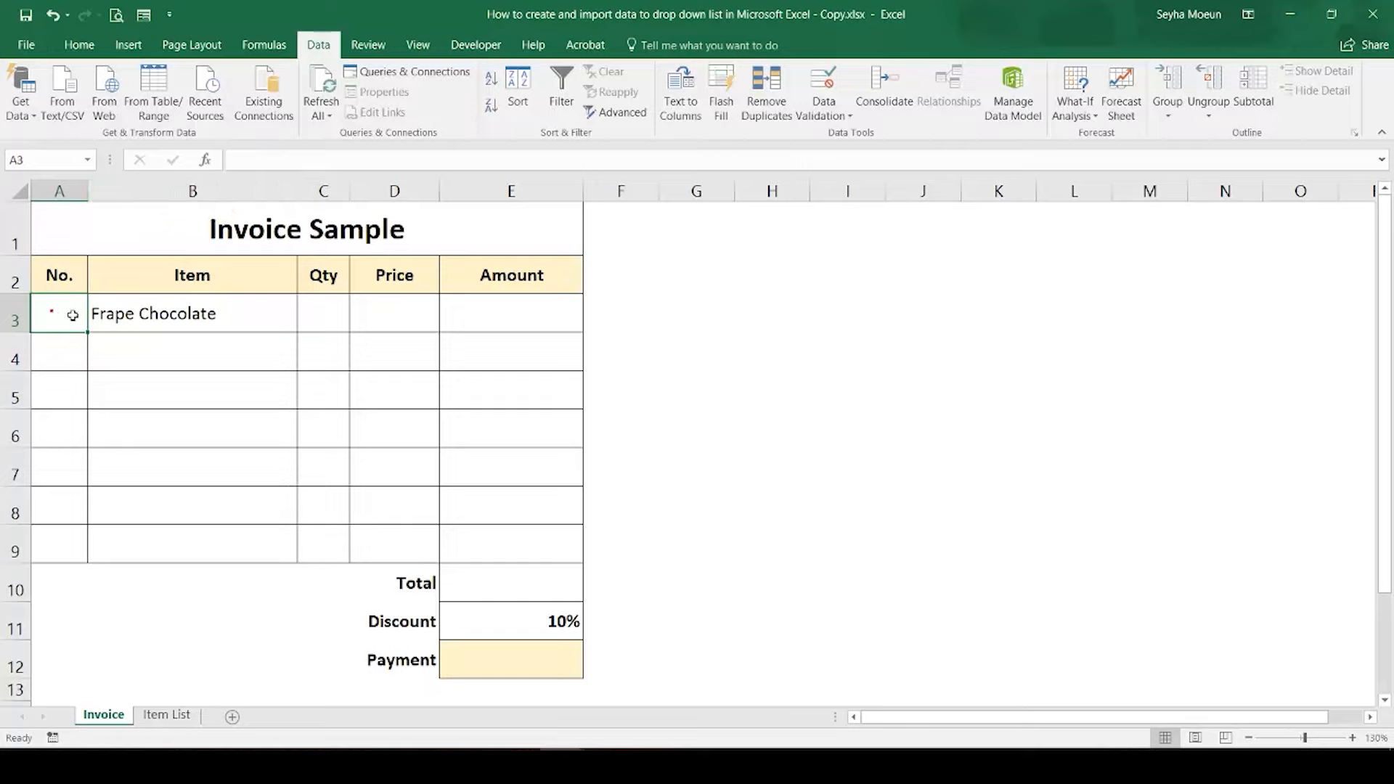
{"action": "left_click", "coordinate": [301, 164]}
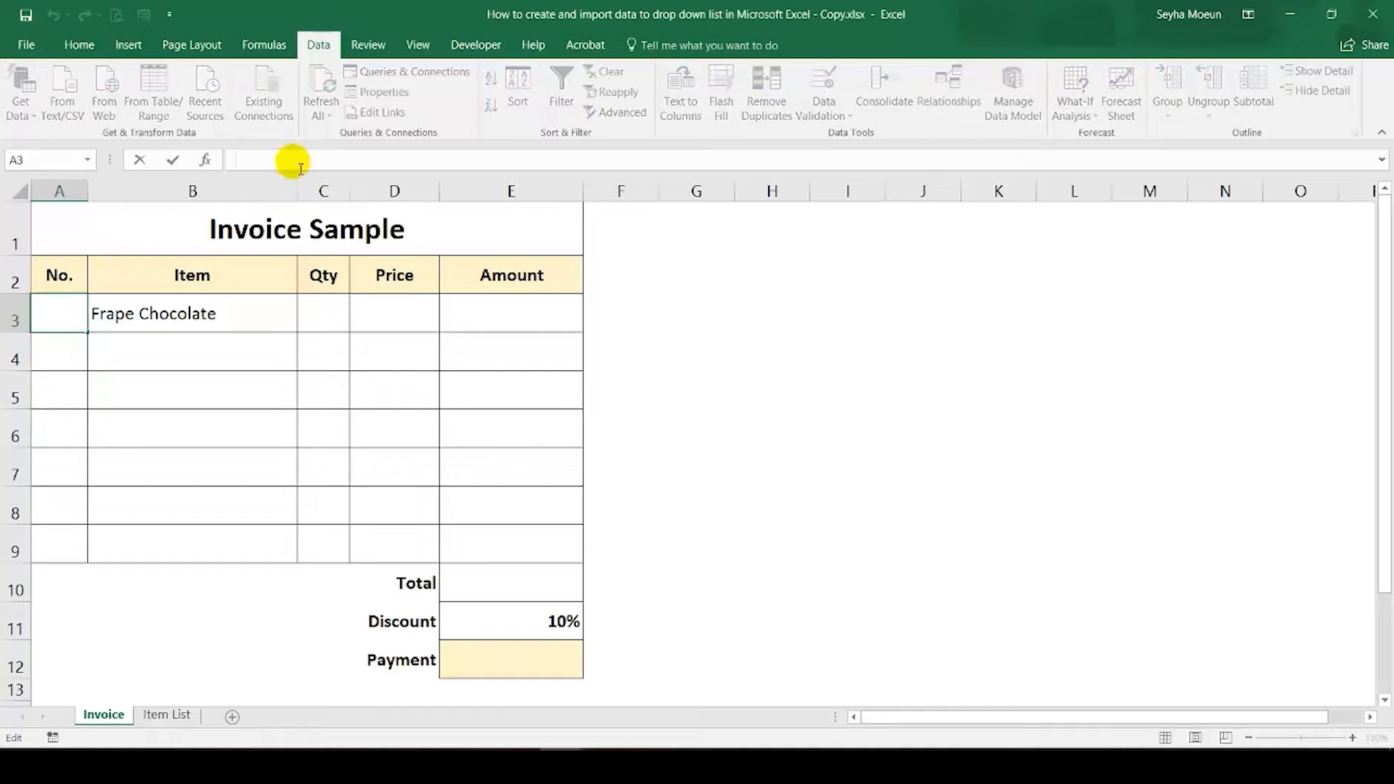
{"action": "type", "text": "=if"}
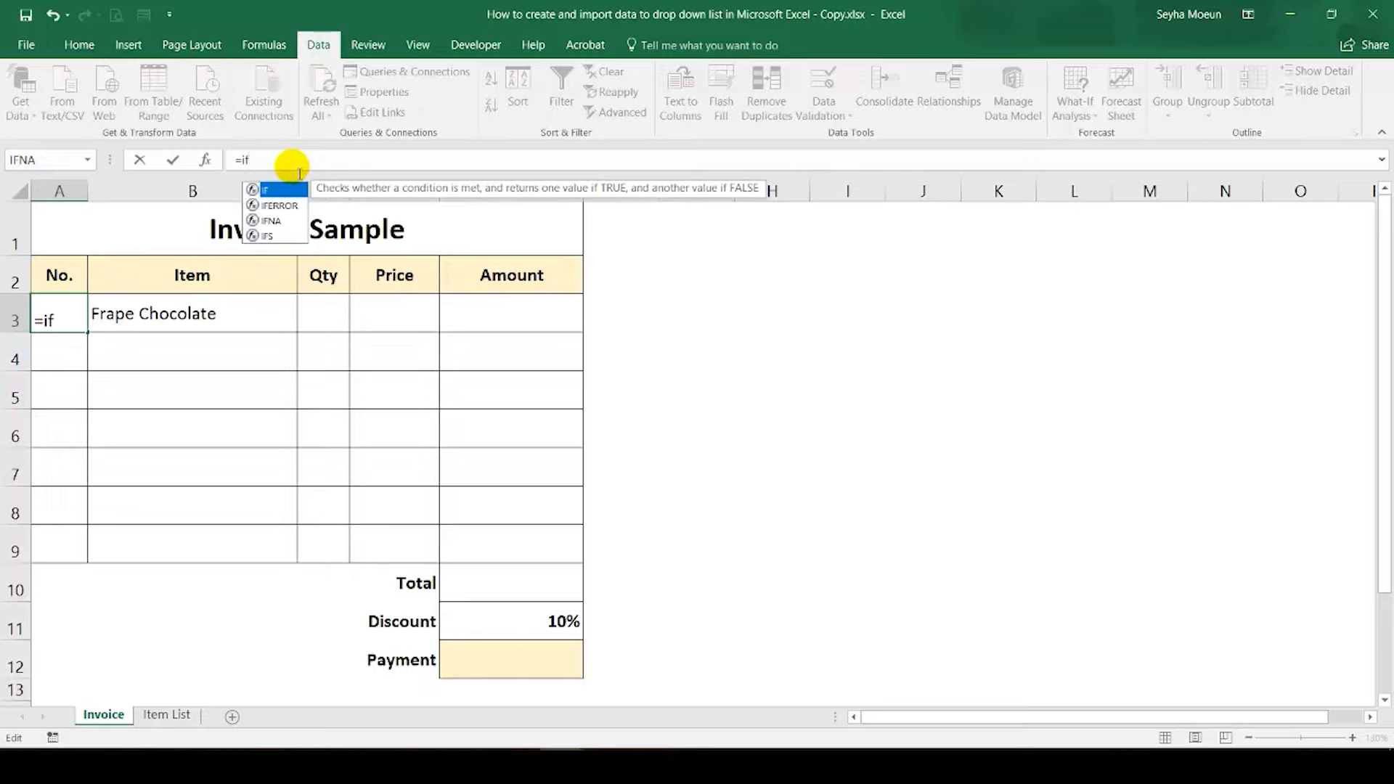
{"action": "type", "text": "("}
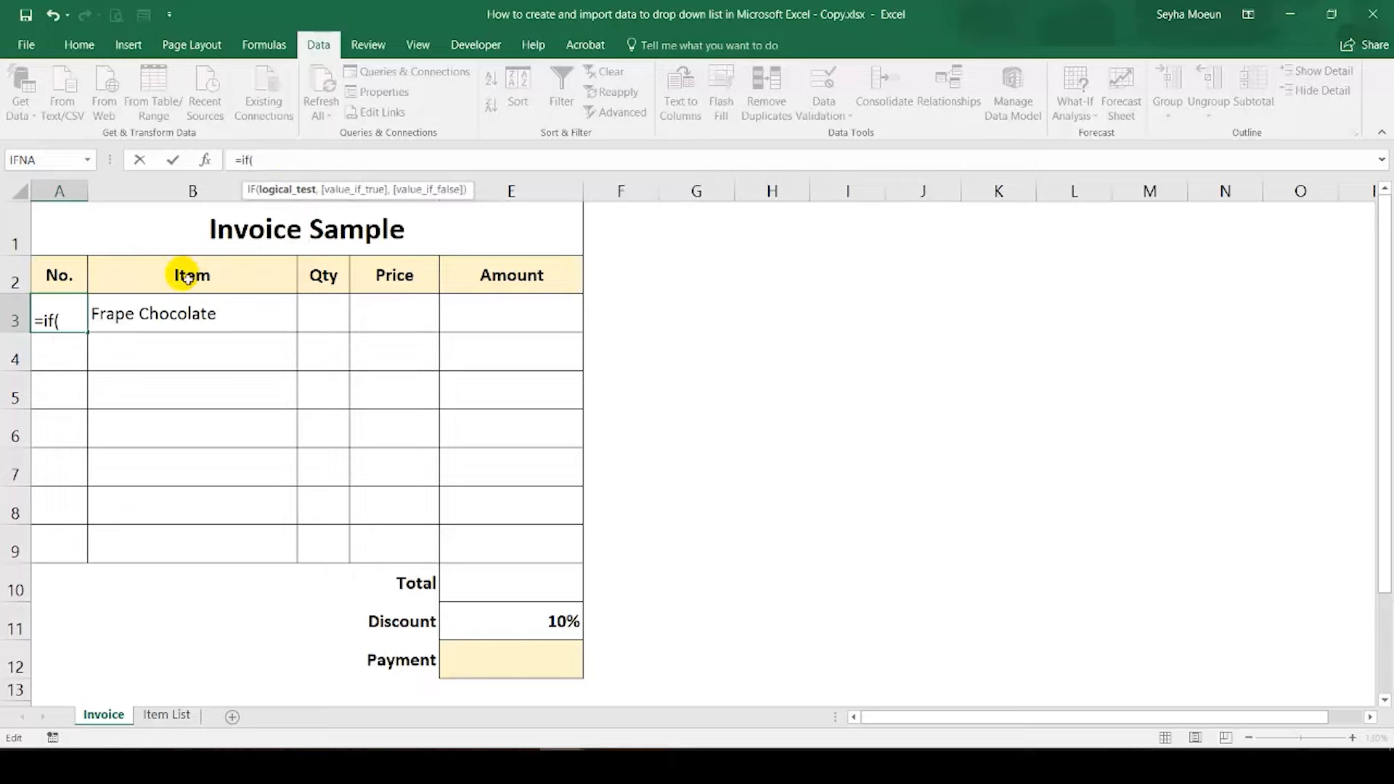
{"action": "left_click", "coordinate": [159, 314]}
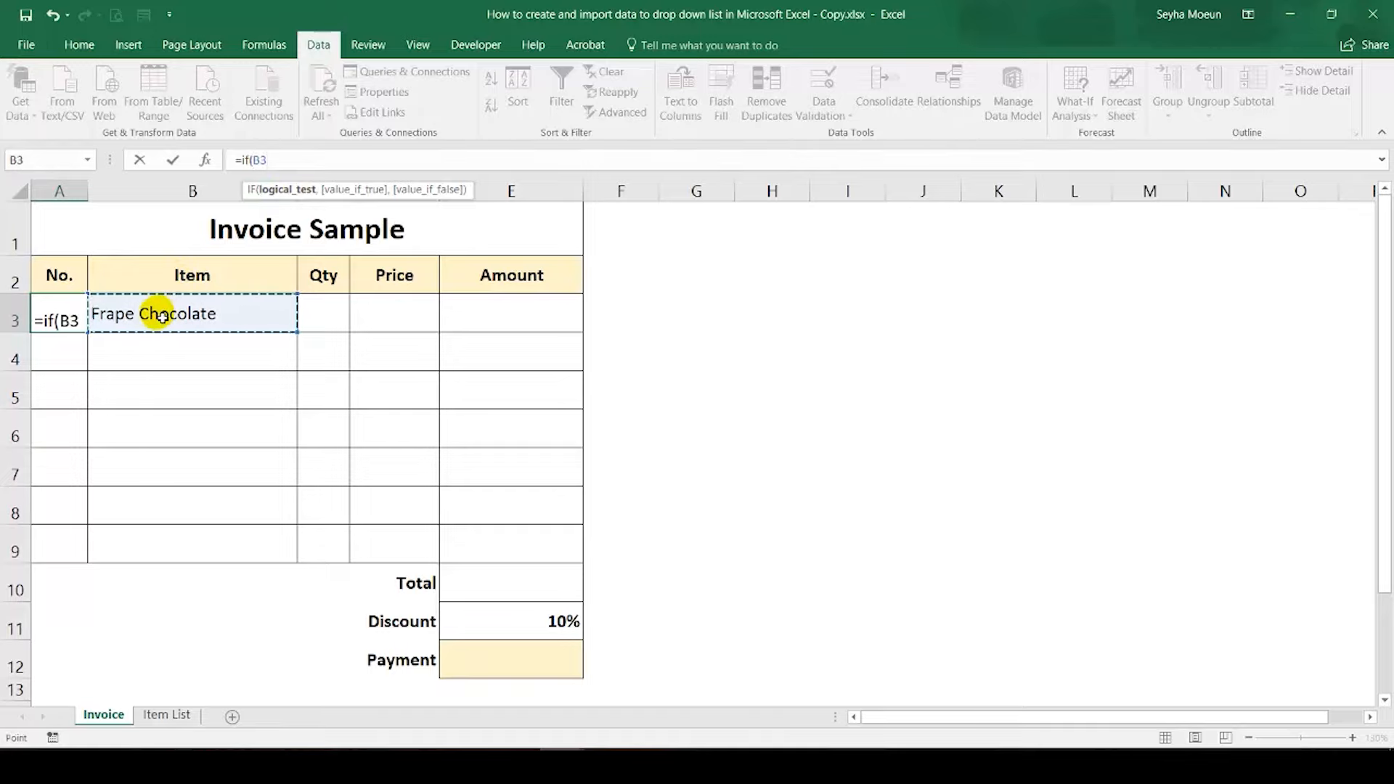
{"action": "type", "text": "="}
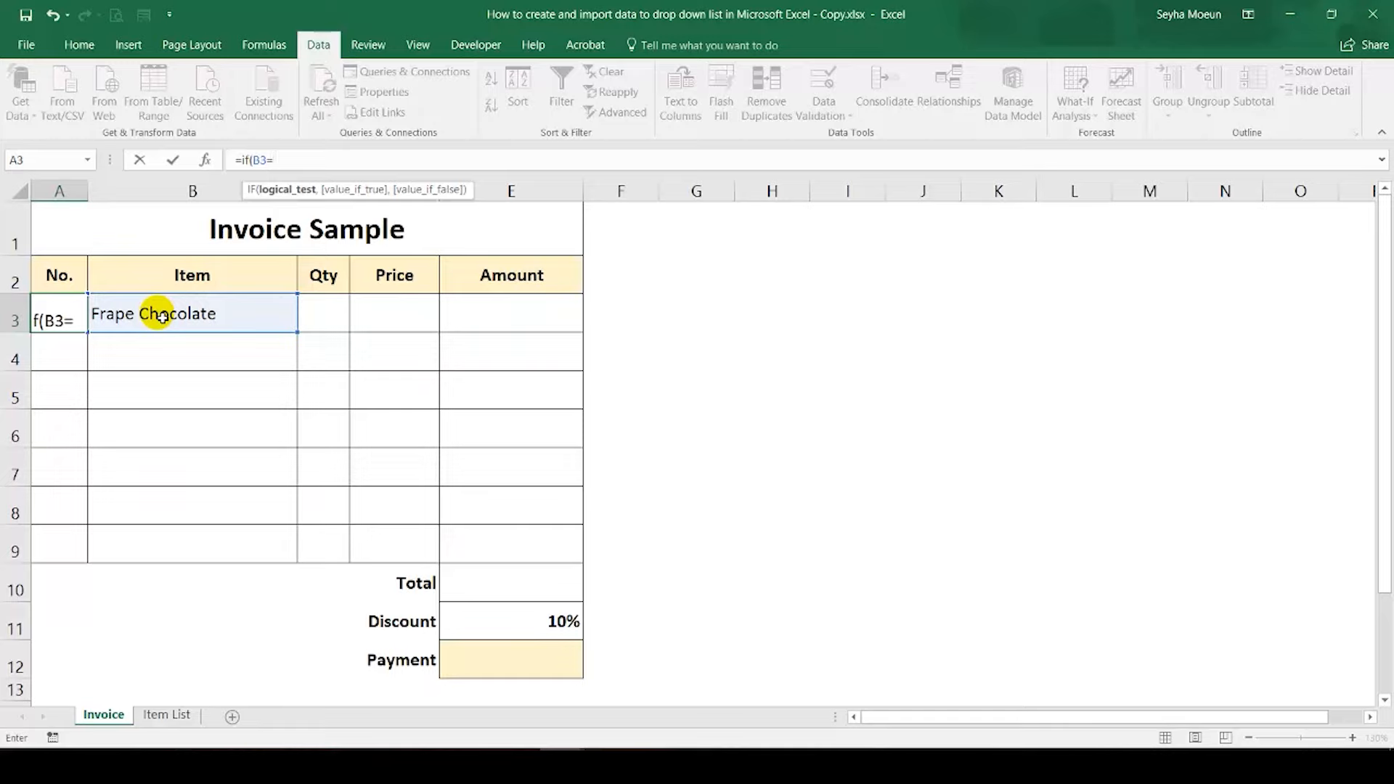
{"action": "type", "text": "\"\""}
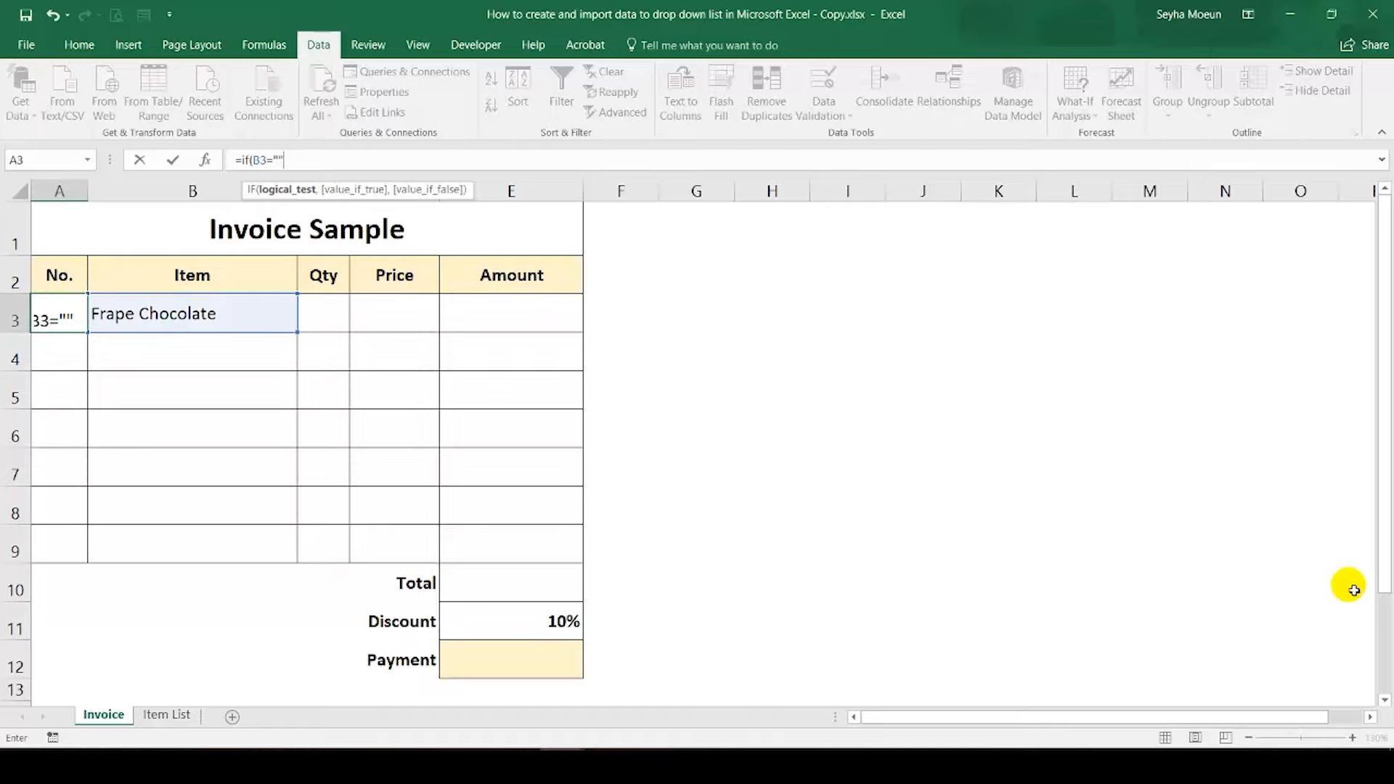
{"action": "type", "text": ","}
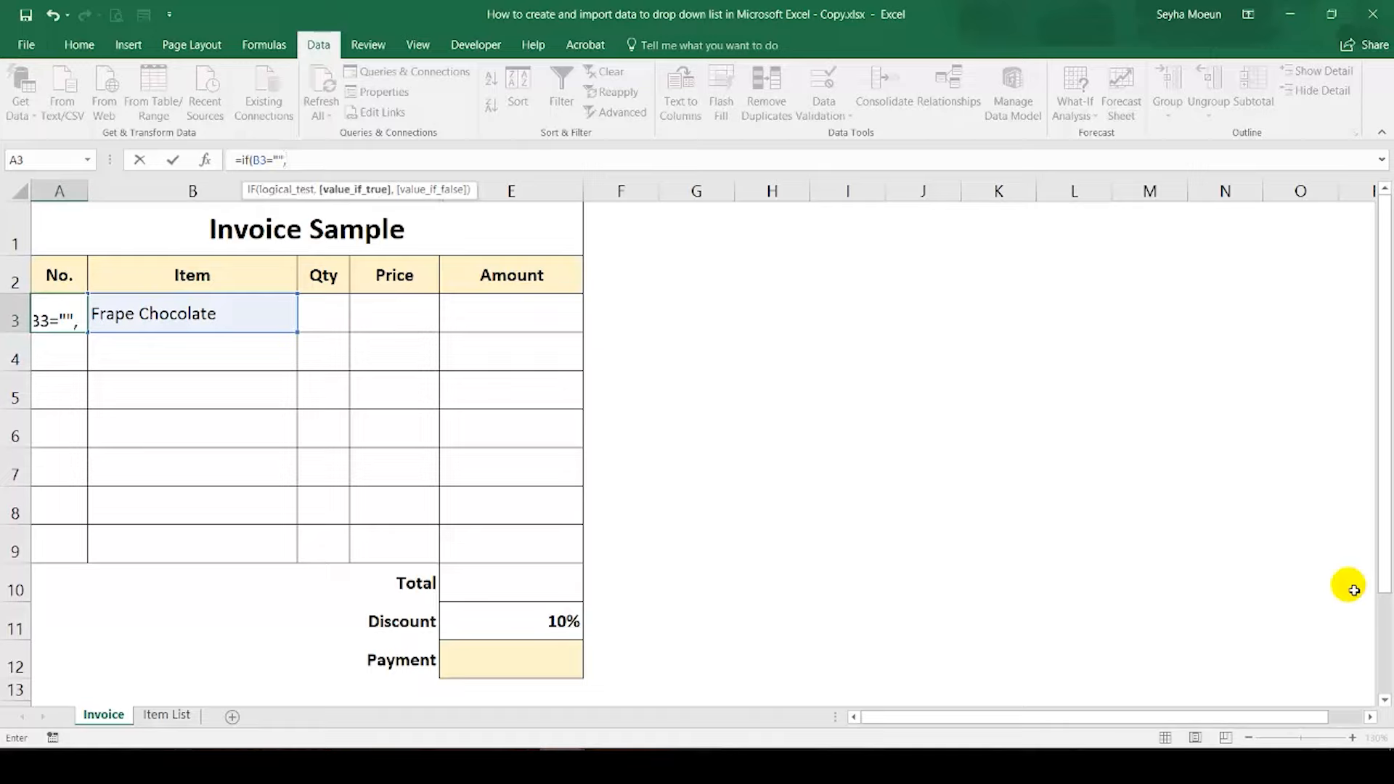
{"action": "type", "text": "\"\","}
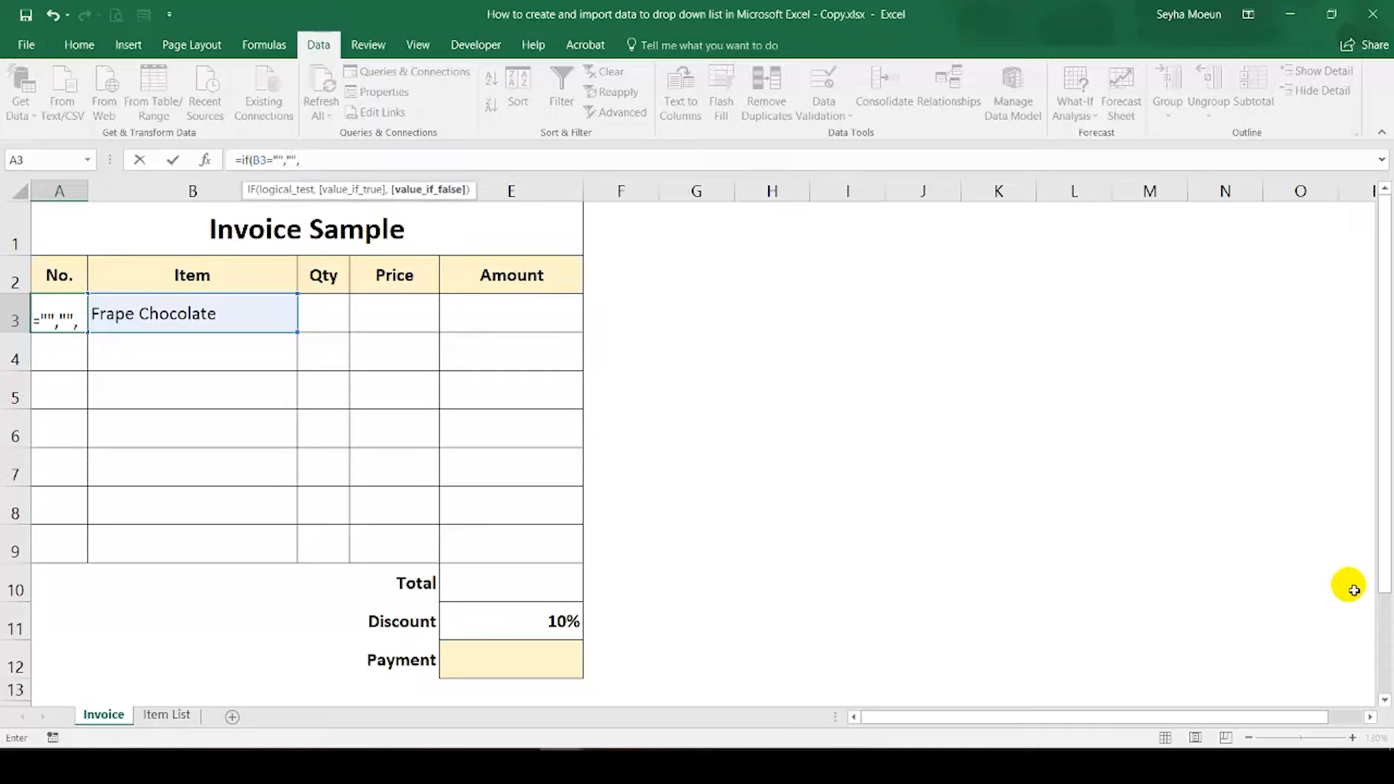
{"action": "type", "text": "1"}
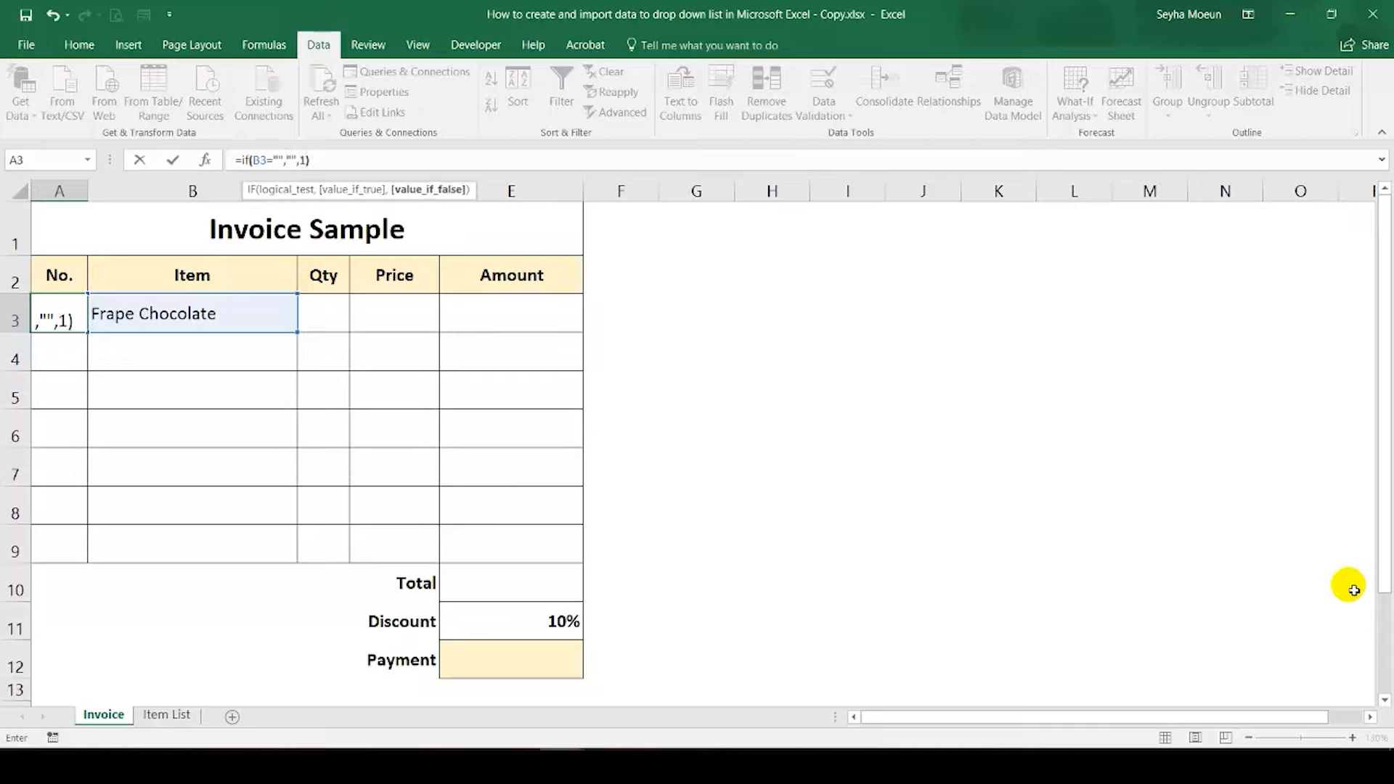
{"action": "type", "text": ")"}
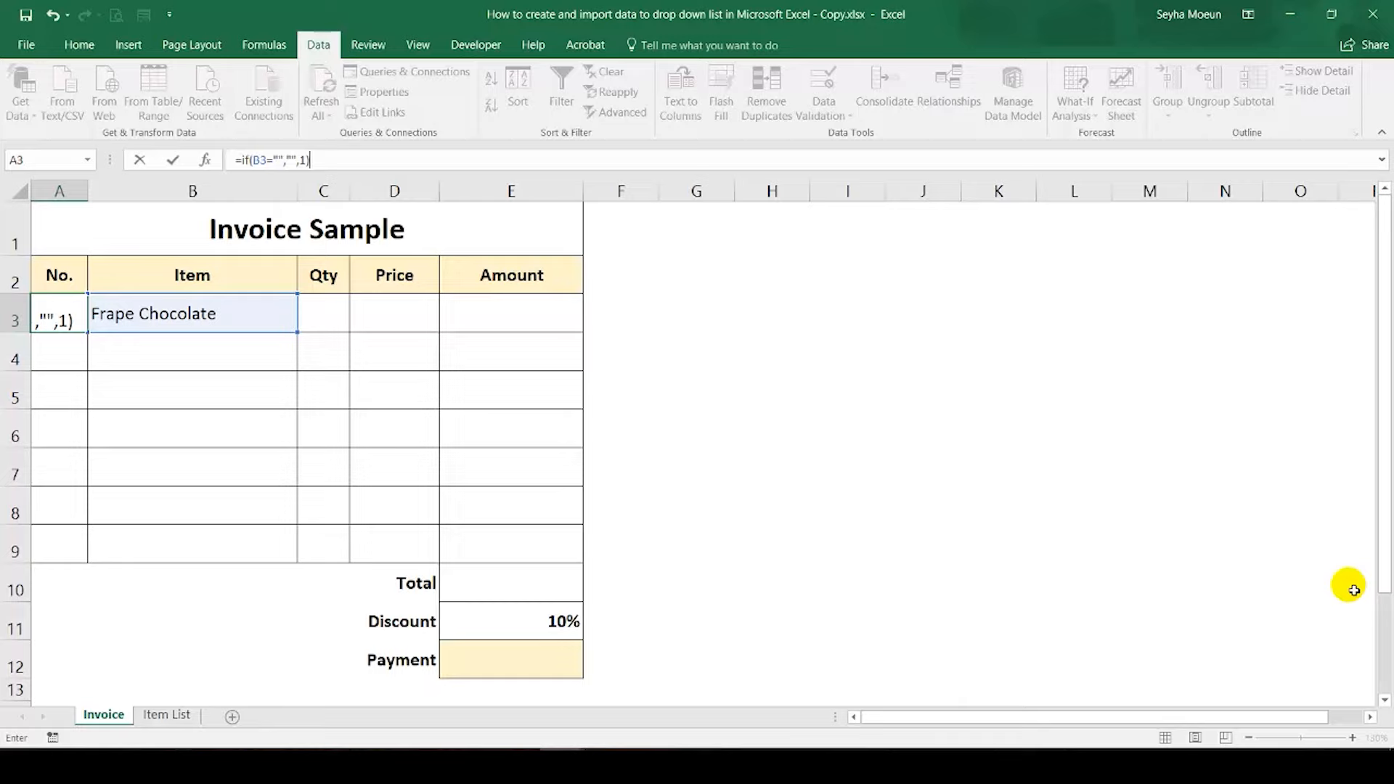
{"action": "key", "text": "Return"}
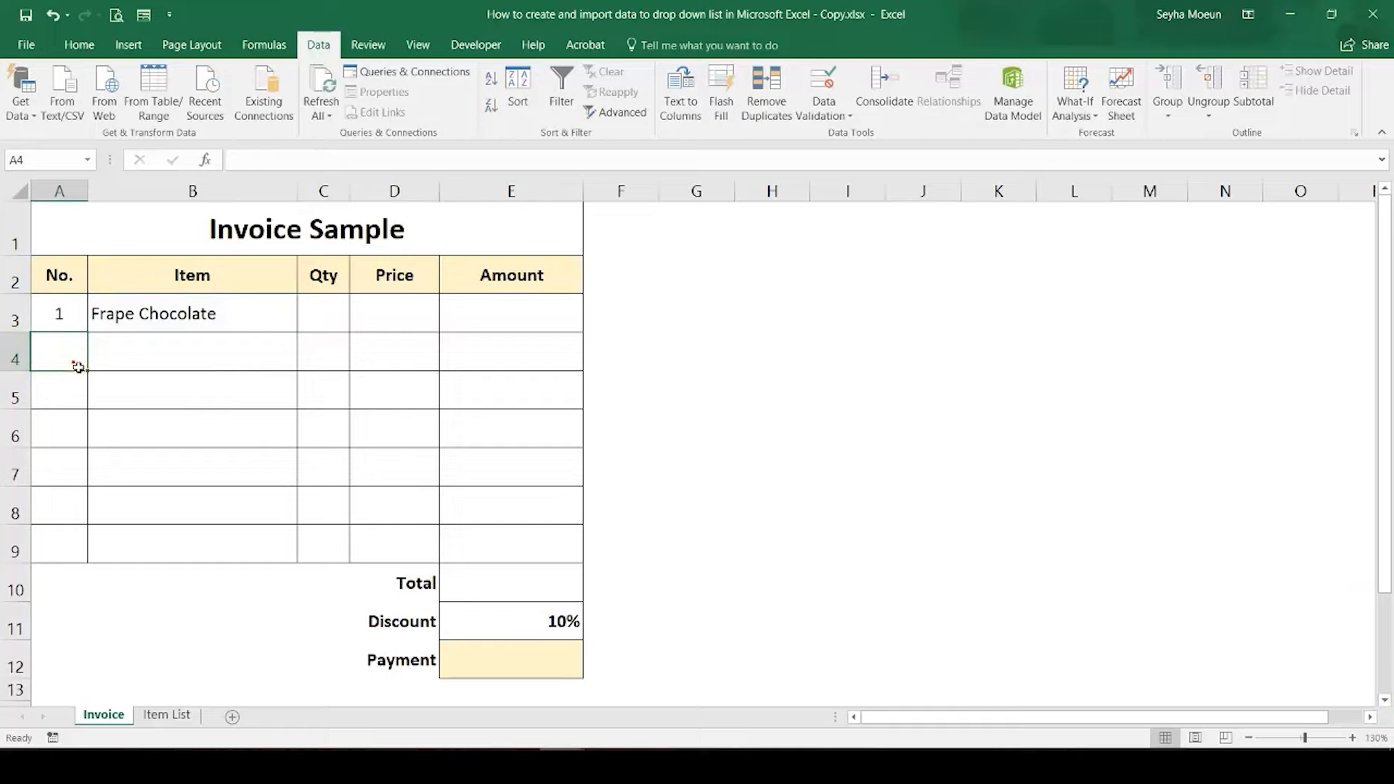
Step: Enter the formula =IF(B4="","",A3+1) in cell A4 of the No. column to number the second item row
{"action": "left_click", "coordinate": [278, 161]}
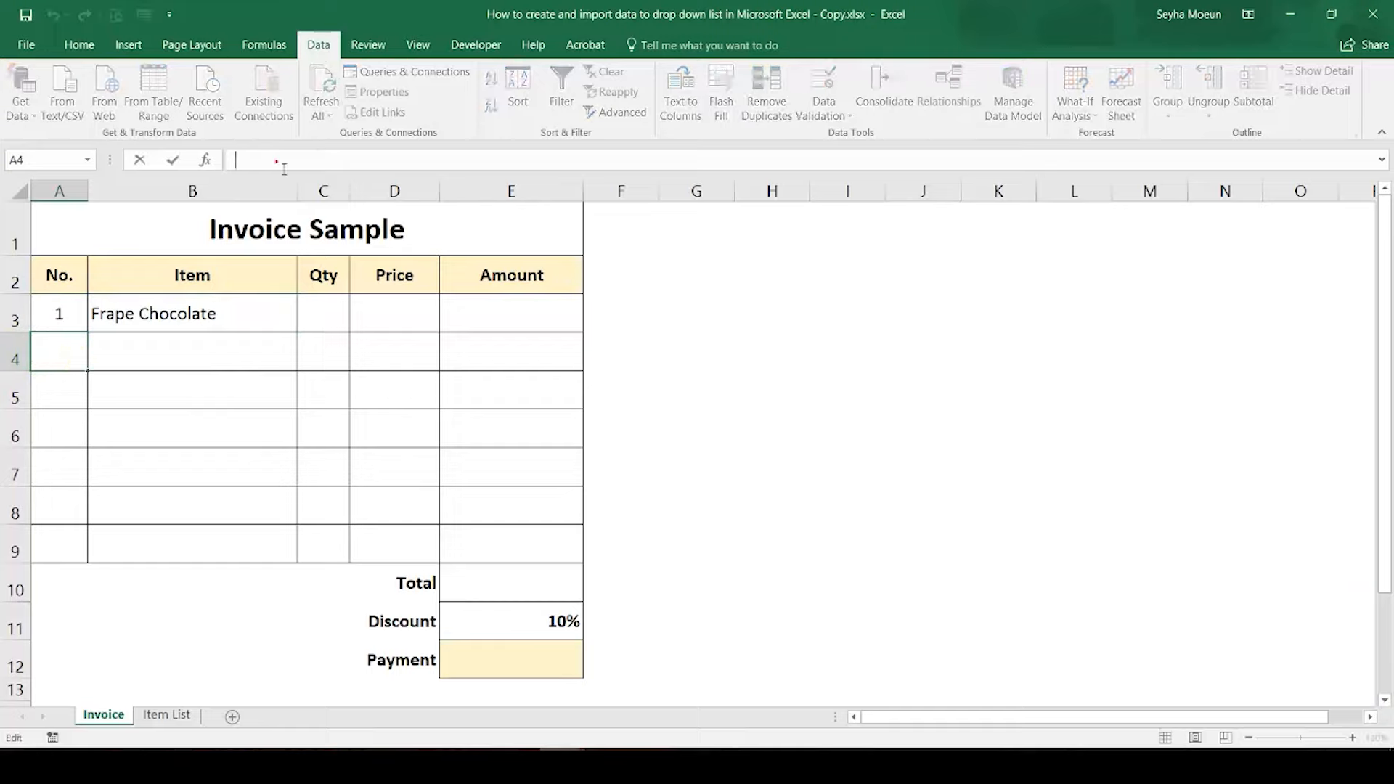
{"action": "type", "text": "=if"}
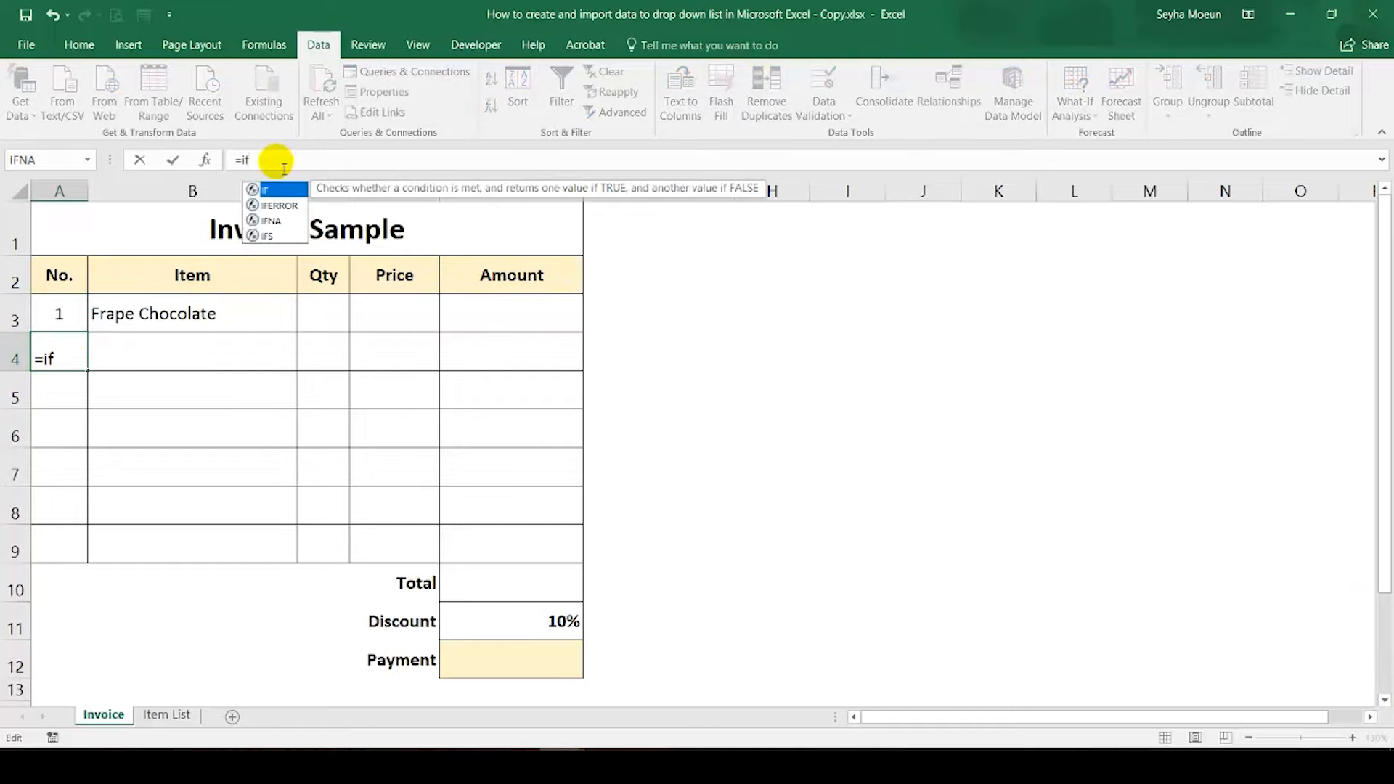
{"action": "type", "text": "("}
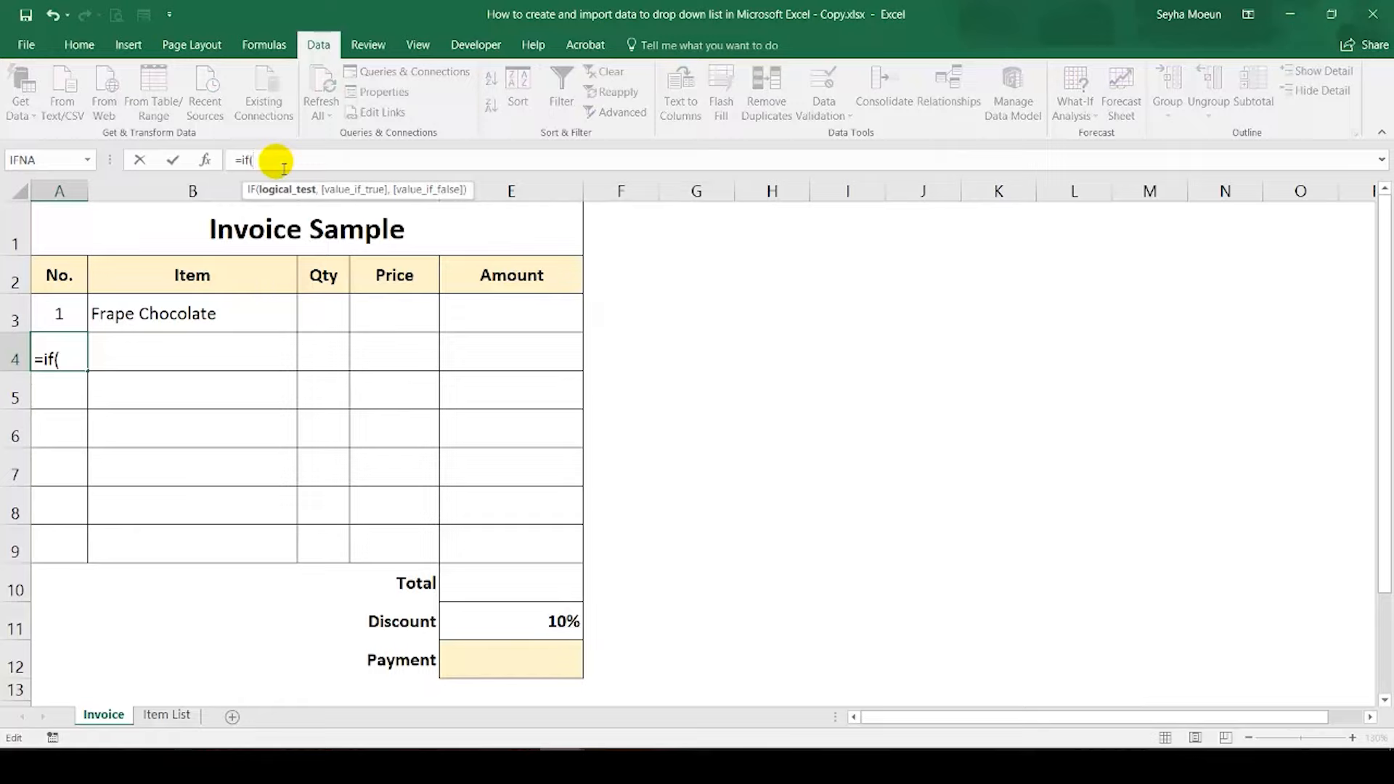
{"action": "left_click", "coordinate": [152, 355]}
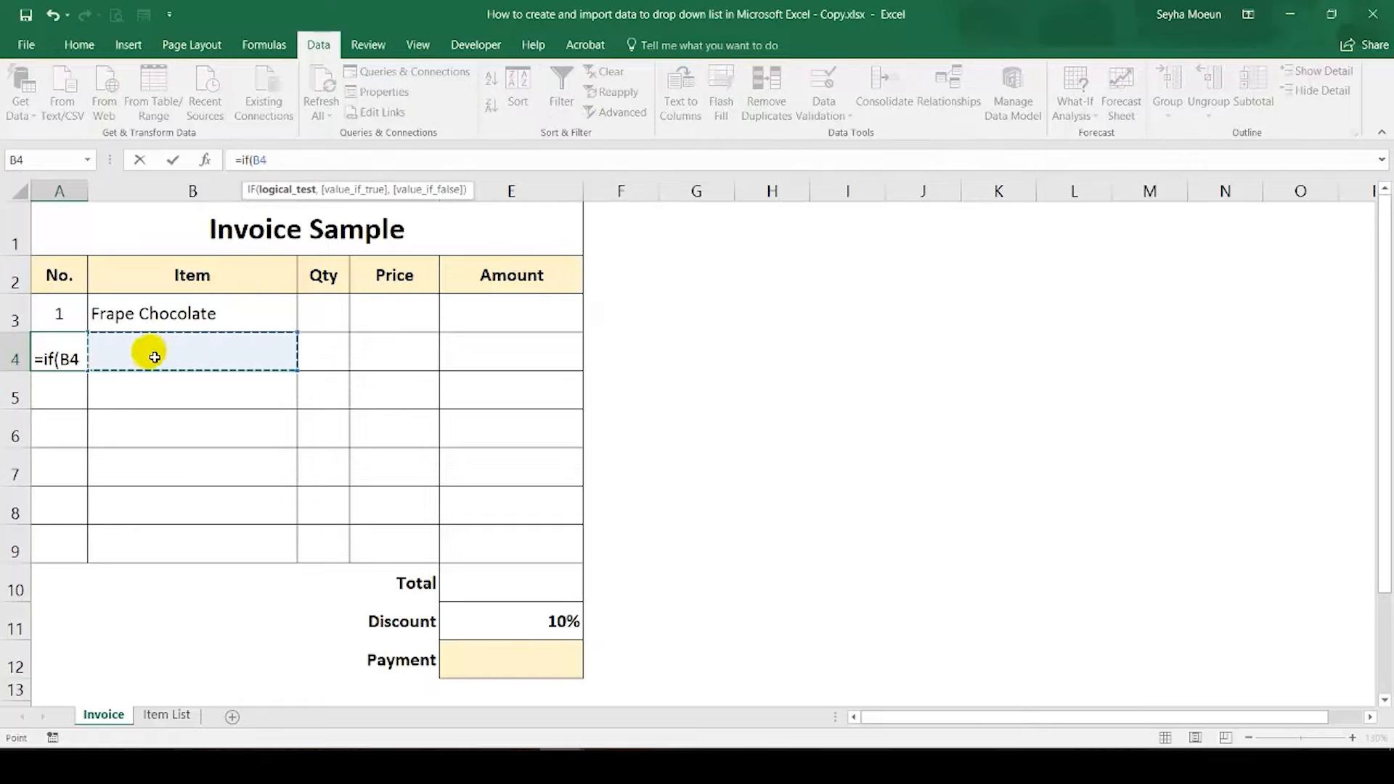
{"action": "type", "text": "+"}
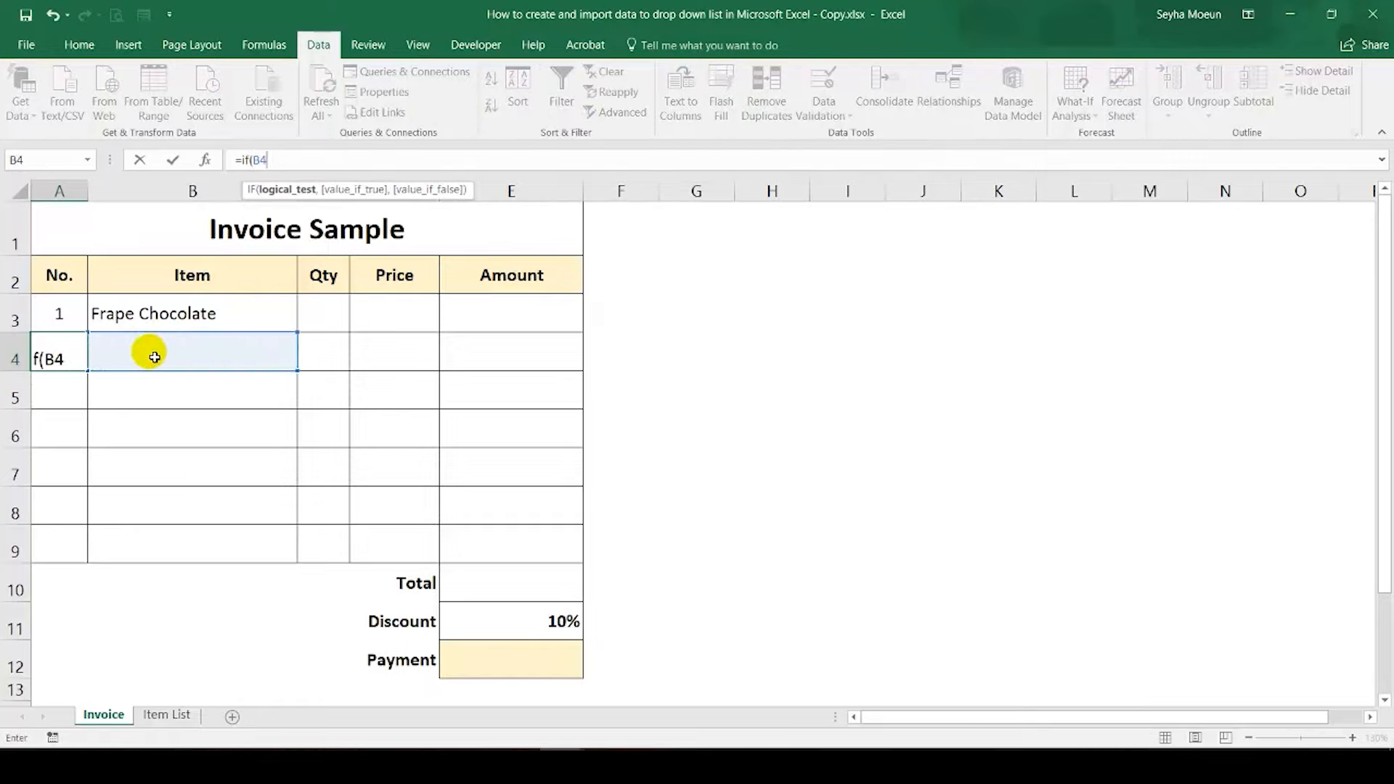
{"action": "type", "text": "=\"\","}
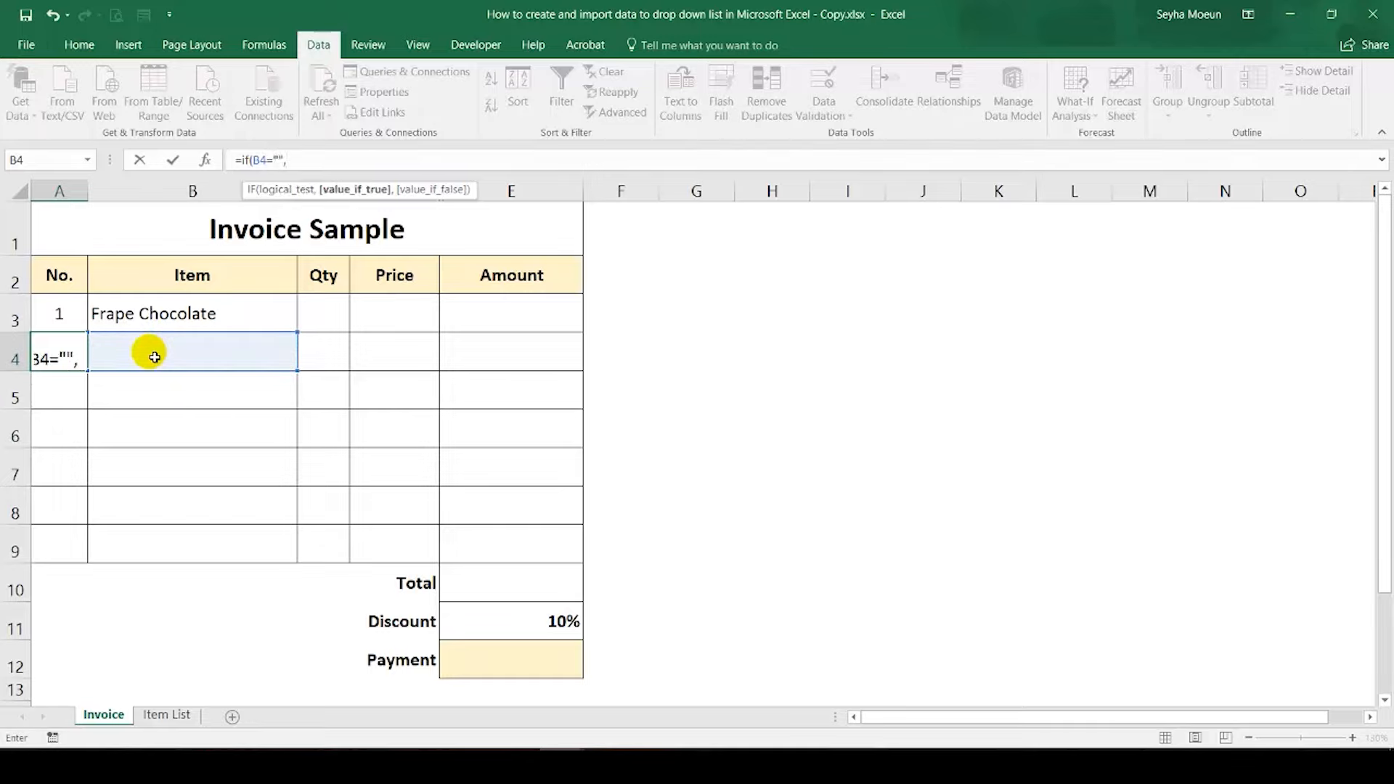
{"action": "type", "text": "\"\","}
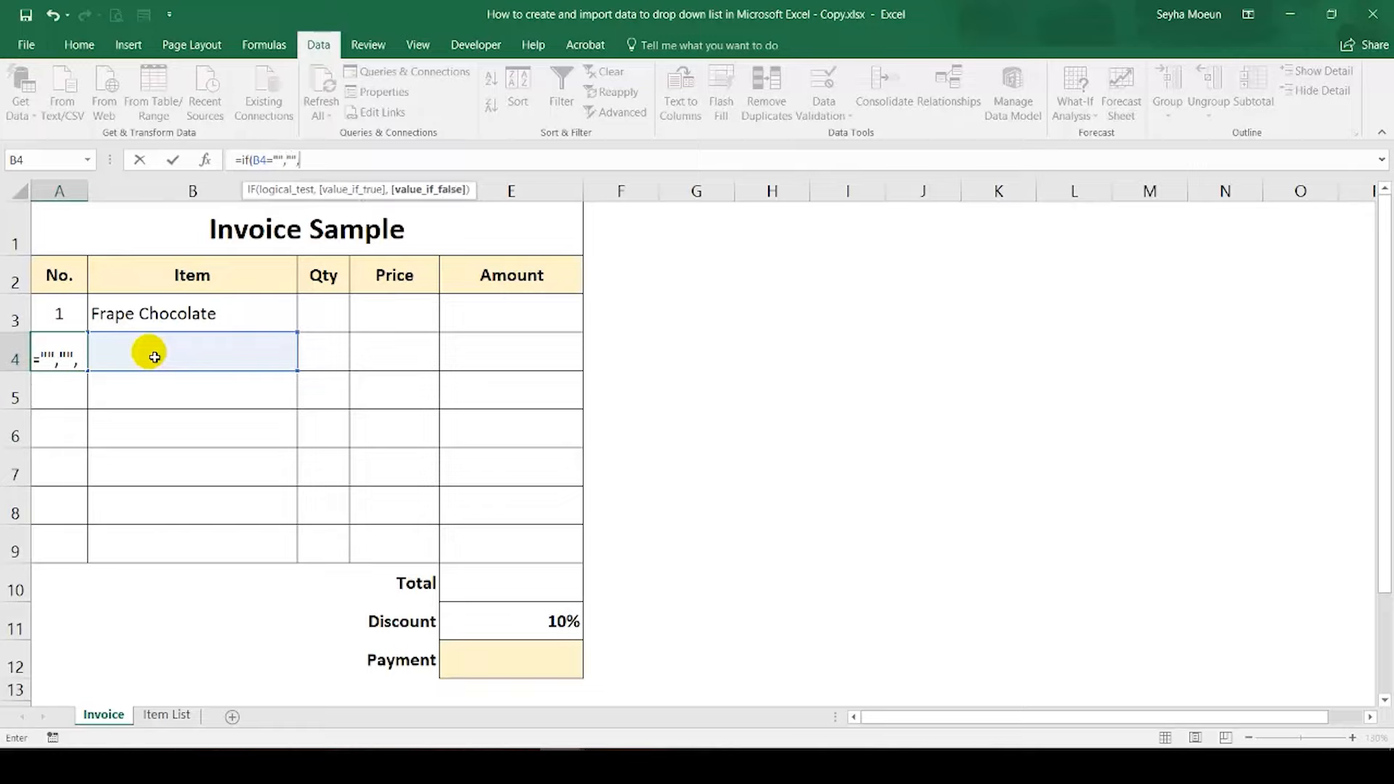
{"action": "left_click", "coordinate": [51, 312]}
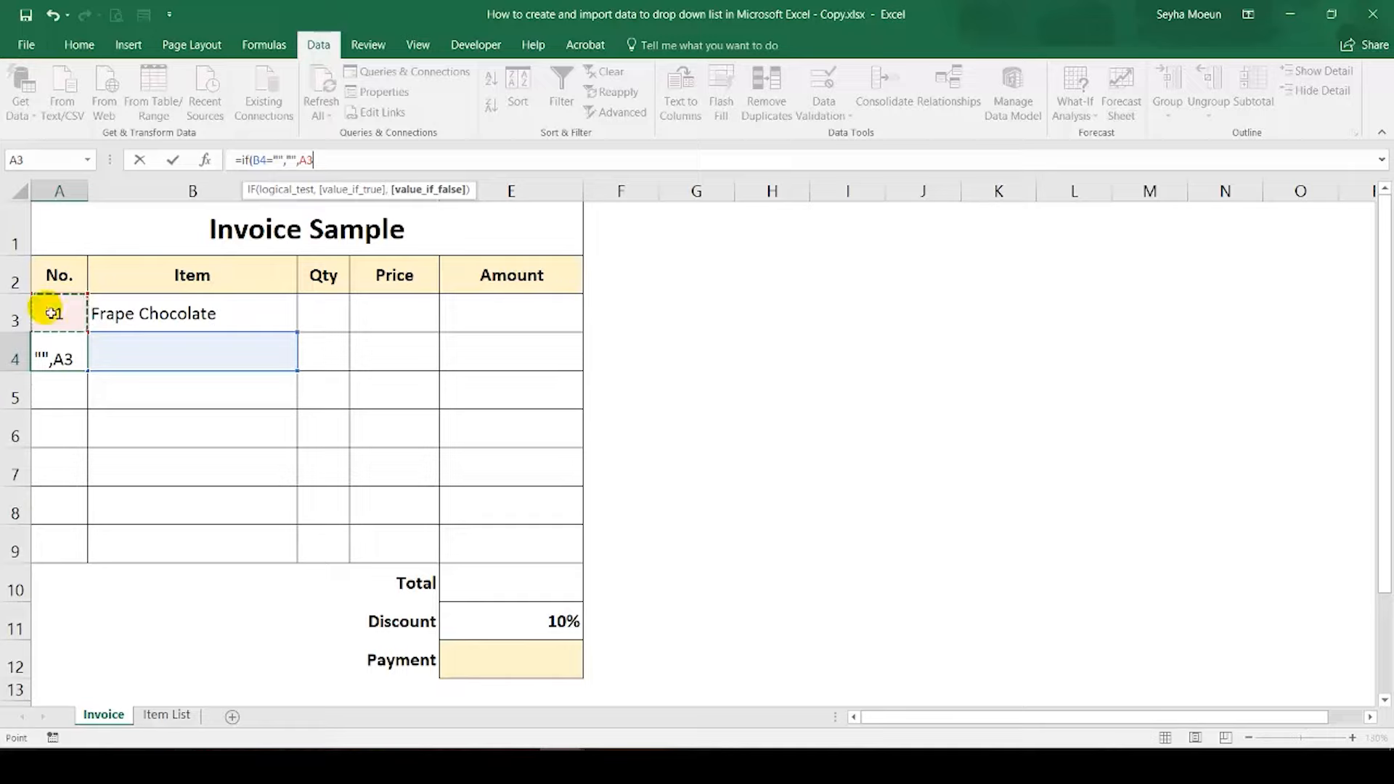
{"action": "type", "text": "+1)"}
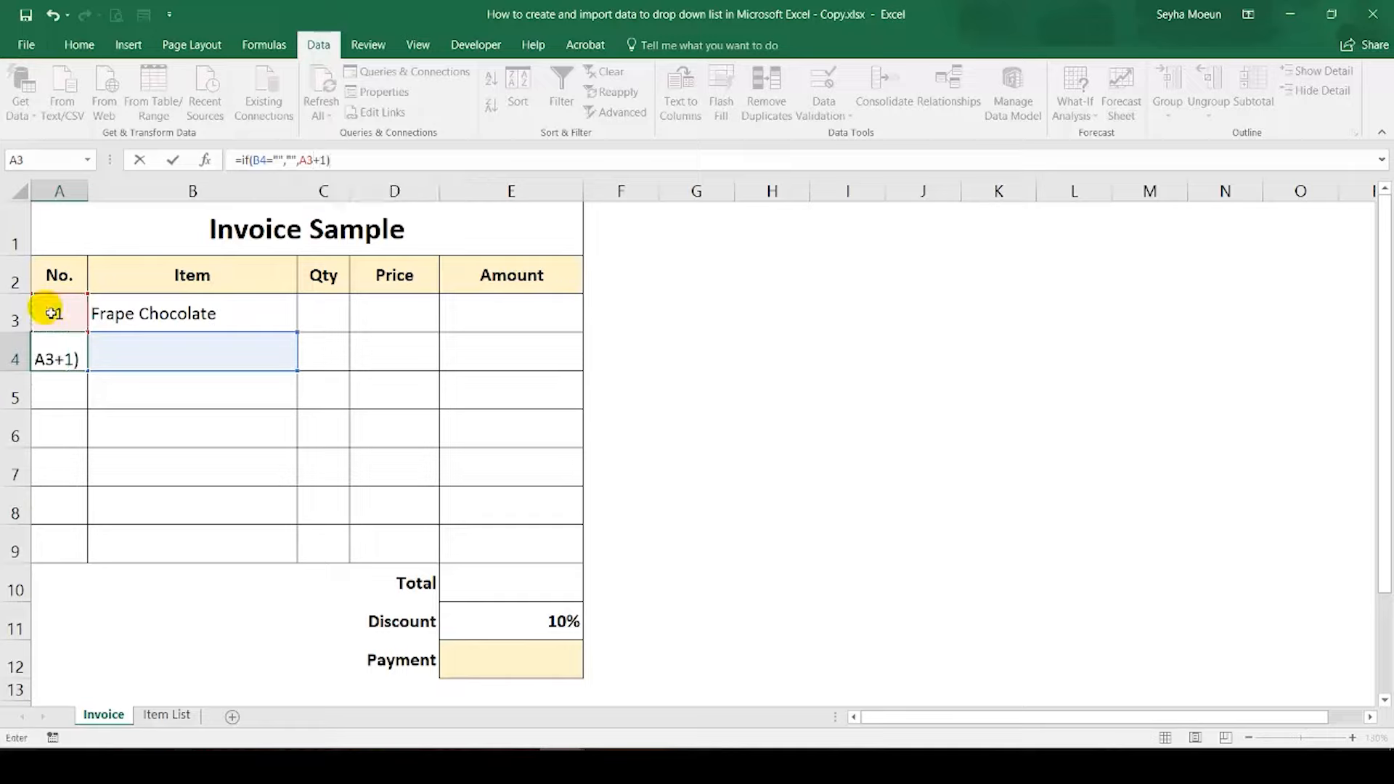
{"action": "key", "text": "Return"}
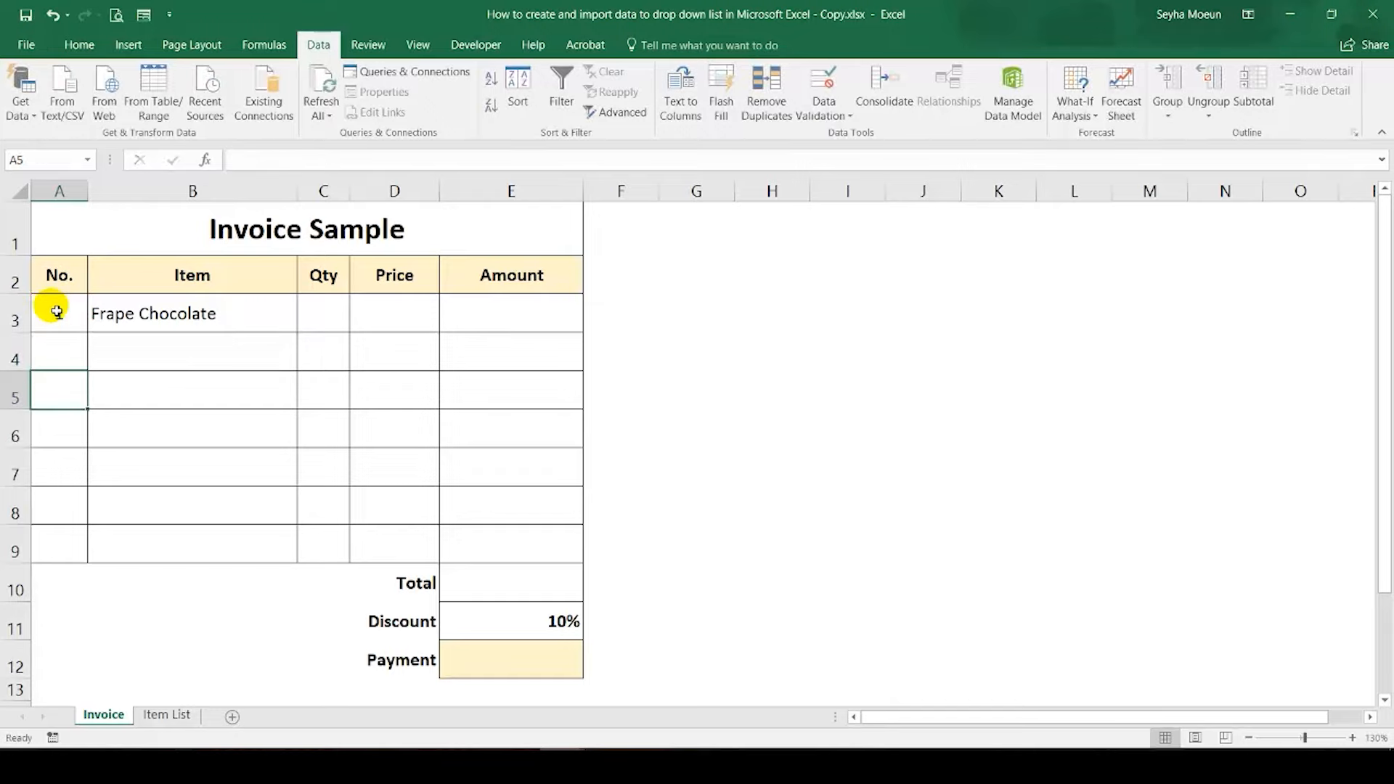
Step: Choose Frape Green Tea from the drop-down list in Item cell B4
{"action": "left_click", "coordinate": [181, 341]}
{"action": "left_click", "coordinate": [304, 362]}
{"action": "left_click", "coordinate": [227, 411]}
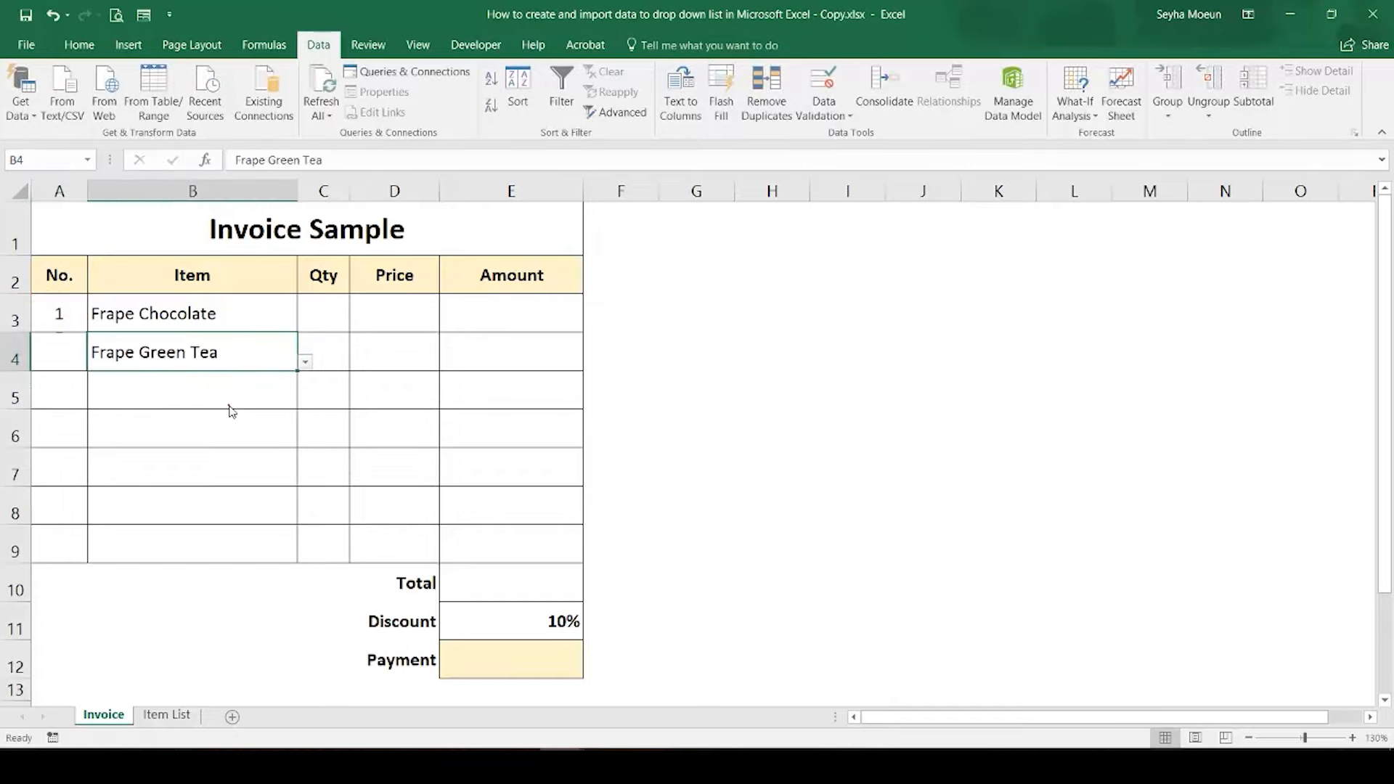
Step: Fill the numbering formula from A4 down through A9 in the No. column
{"action": "left_click", "coordinate": [71, 353]}
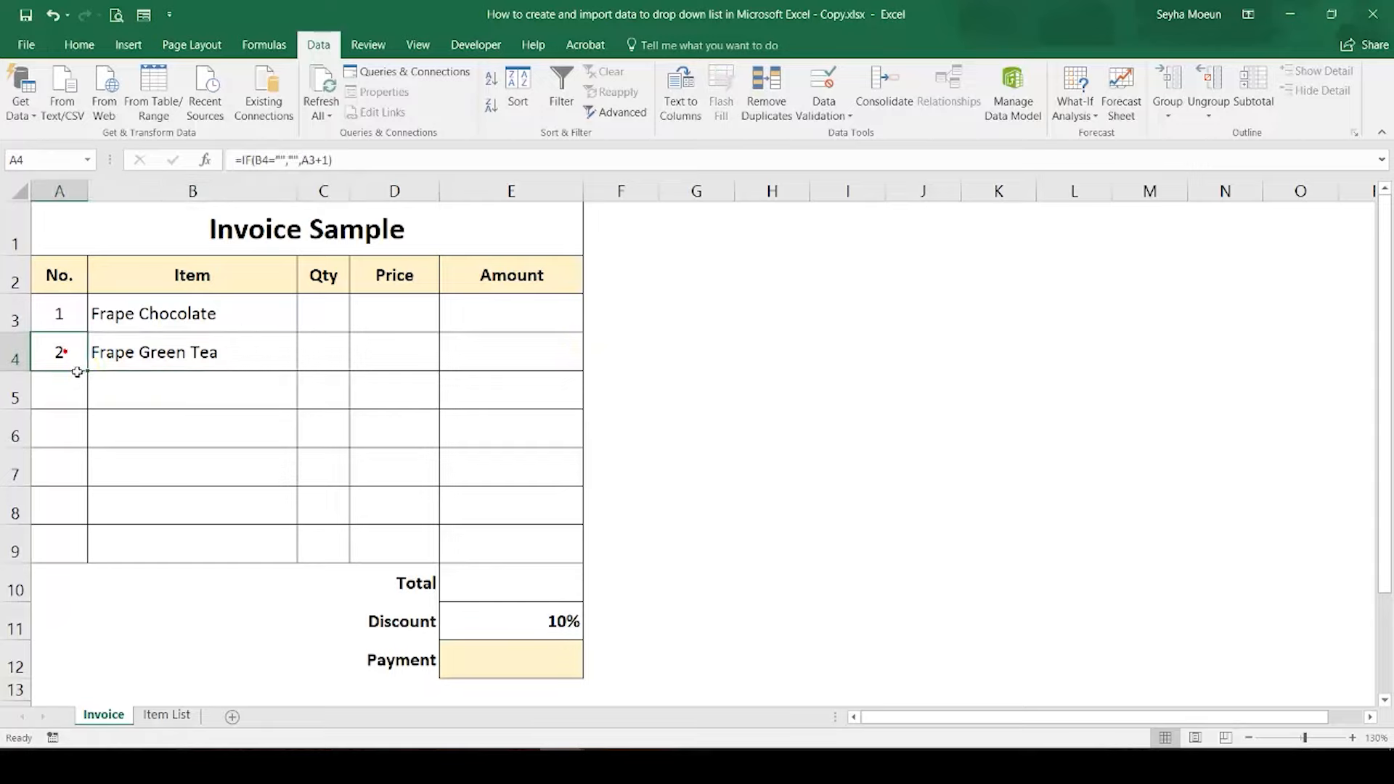
{"action": "left_click_drag", "start_coordinate": [89, 372], "coordinate": [57, 552]}
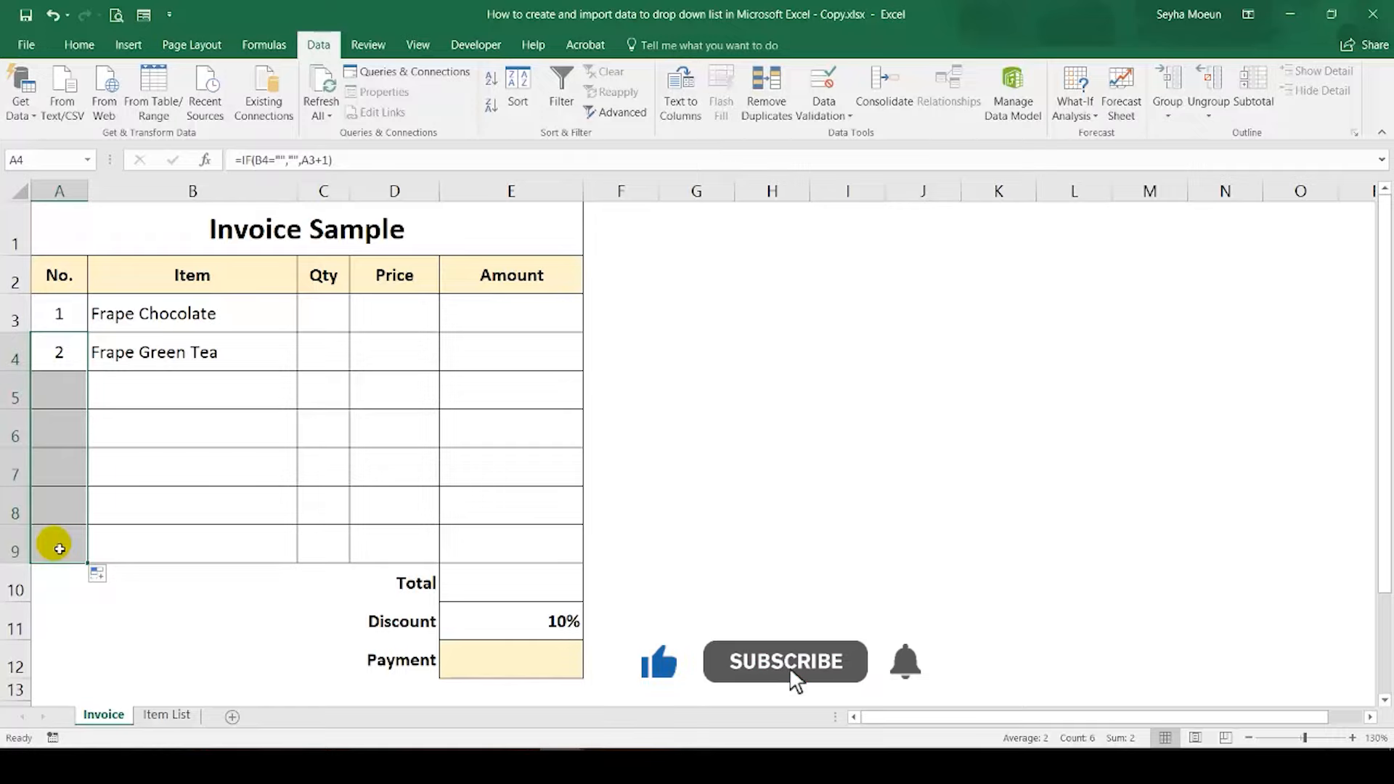
{"action": "left_click", "coordinate": [193, 364]}
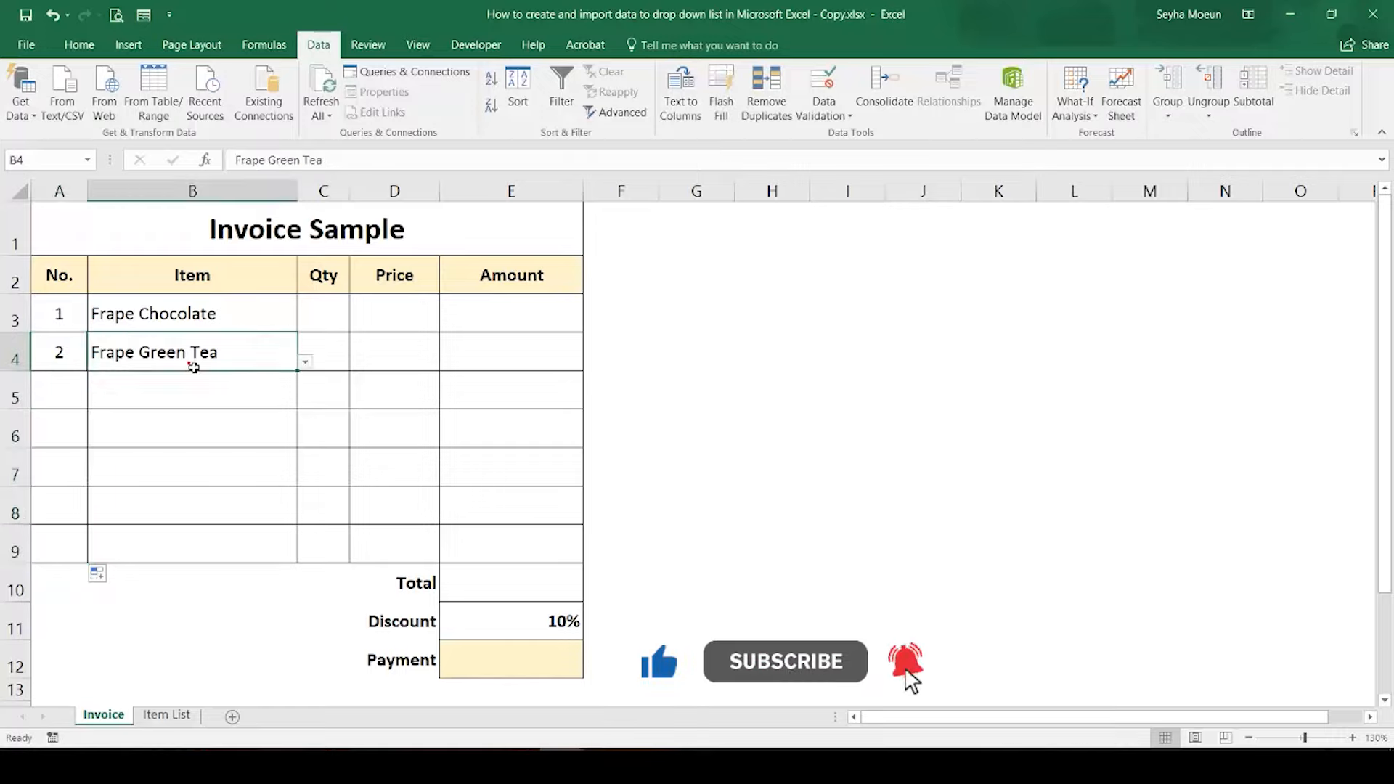
{"action": "left_click", "coordinate": [374, 314]}
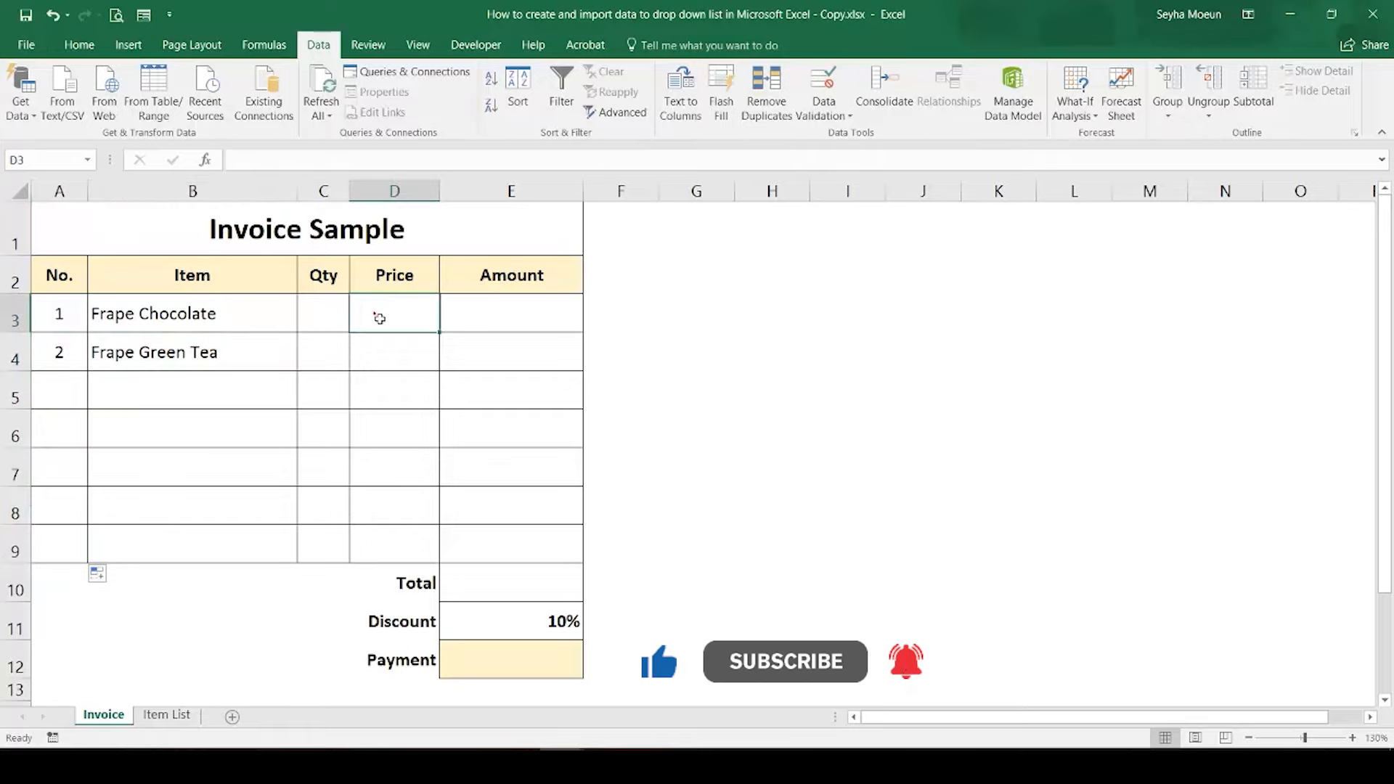
Step: Test the numbering by choosing Frape Green Tea in B5 and Hot Black Cofffee in B6 and B7 from the Item lists
{"action": "left_click", "coordinate": [199, 396]}
{"action": "left_click", "coordinate": [297, 405]}
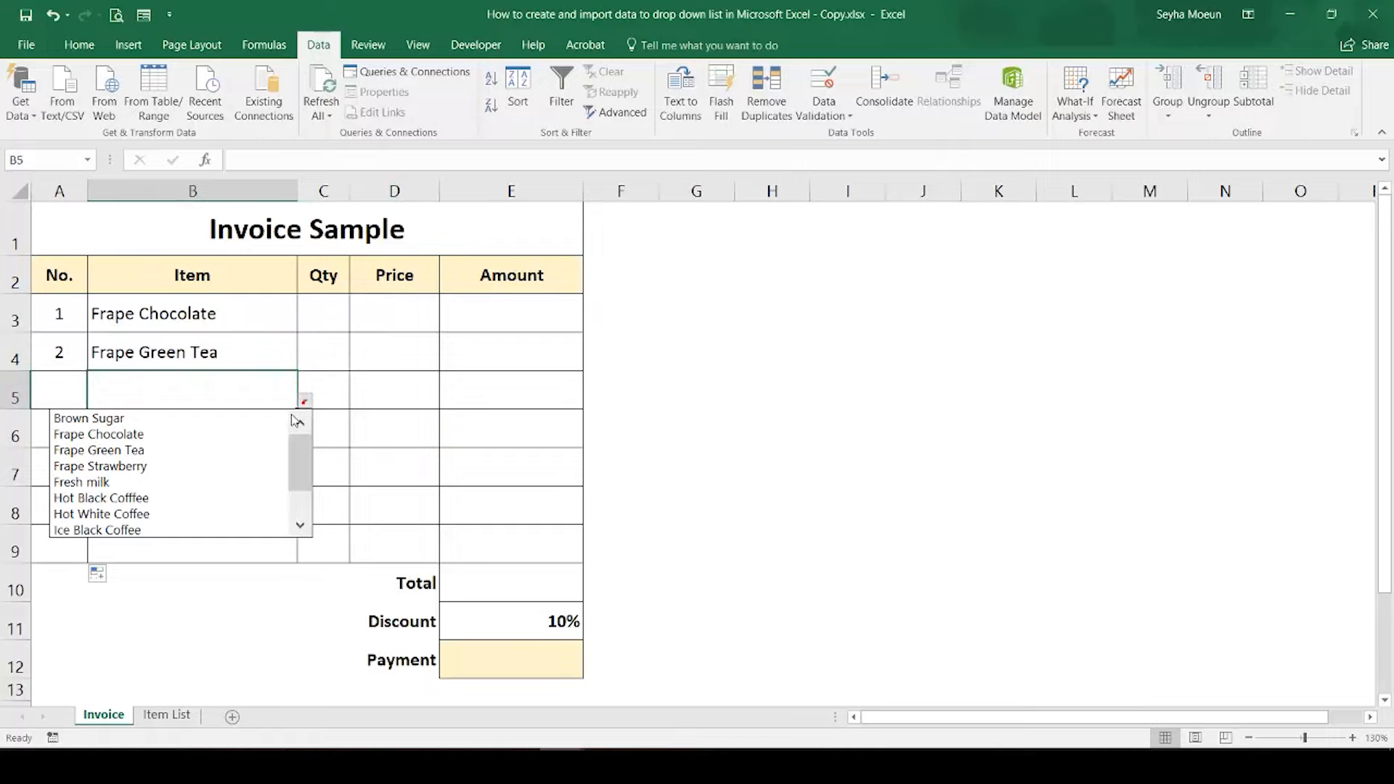
{"action": "left_click", "coordinate": [241, 451]}
{"action": "left_click", "coordinate": [264, 436]}
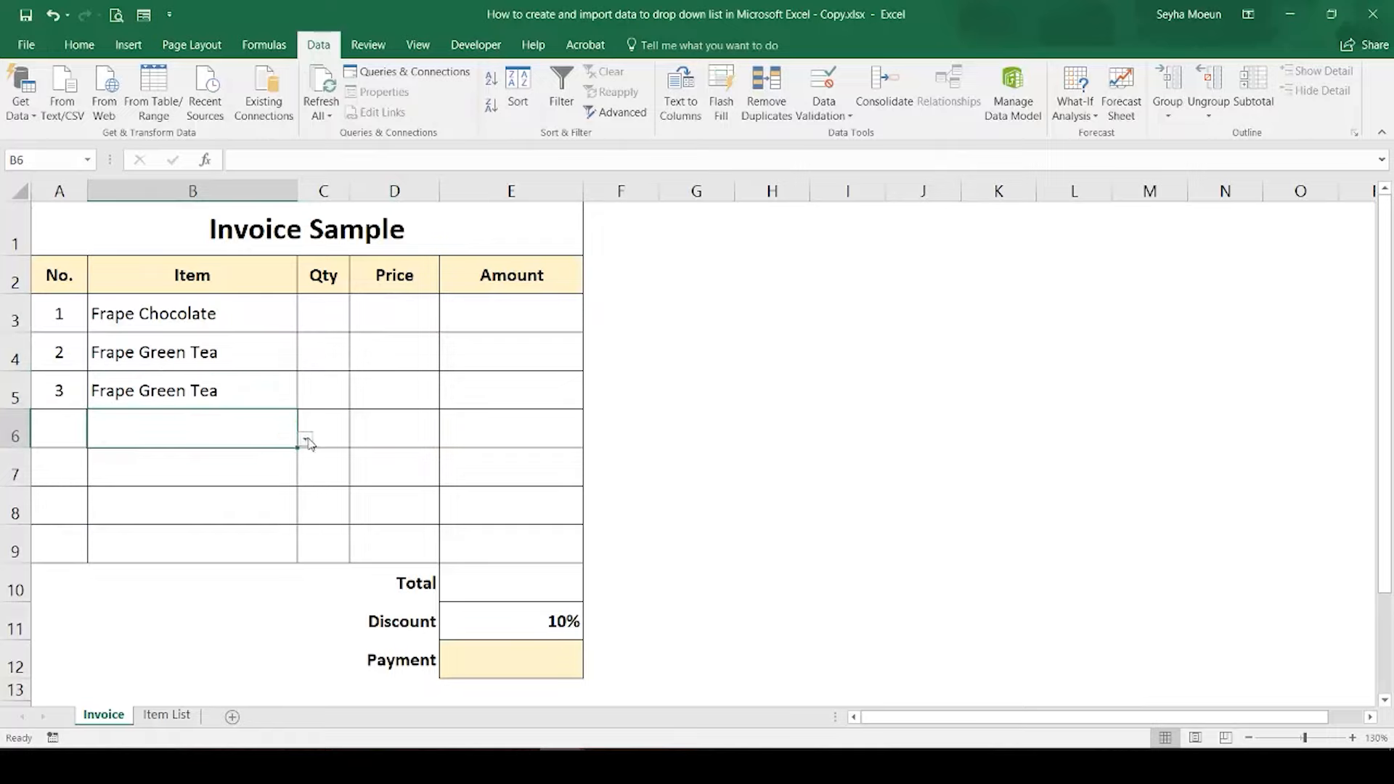
{"action": "left_click", "coordinate": [305, 439]}
{"action": "left_click", "coordinate": [208, 534]}
{"action": "left_click", "coordinate": [279, 488]}
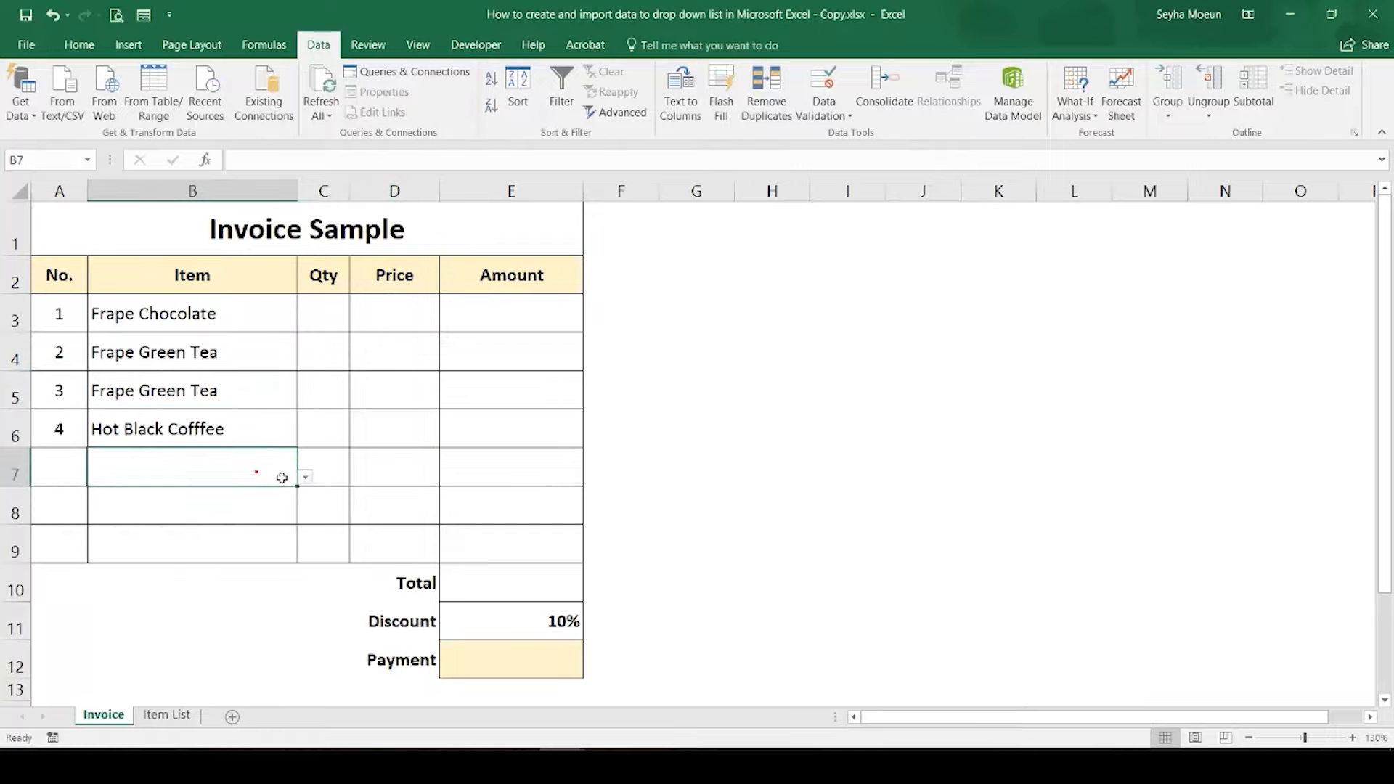
{"action": "left_click", "coordinate": [305, 477]}
{"action": "left_click", "coordinate": [232, 572]}
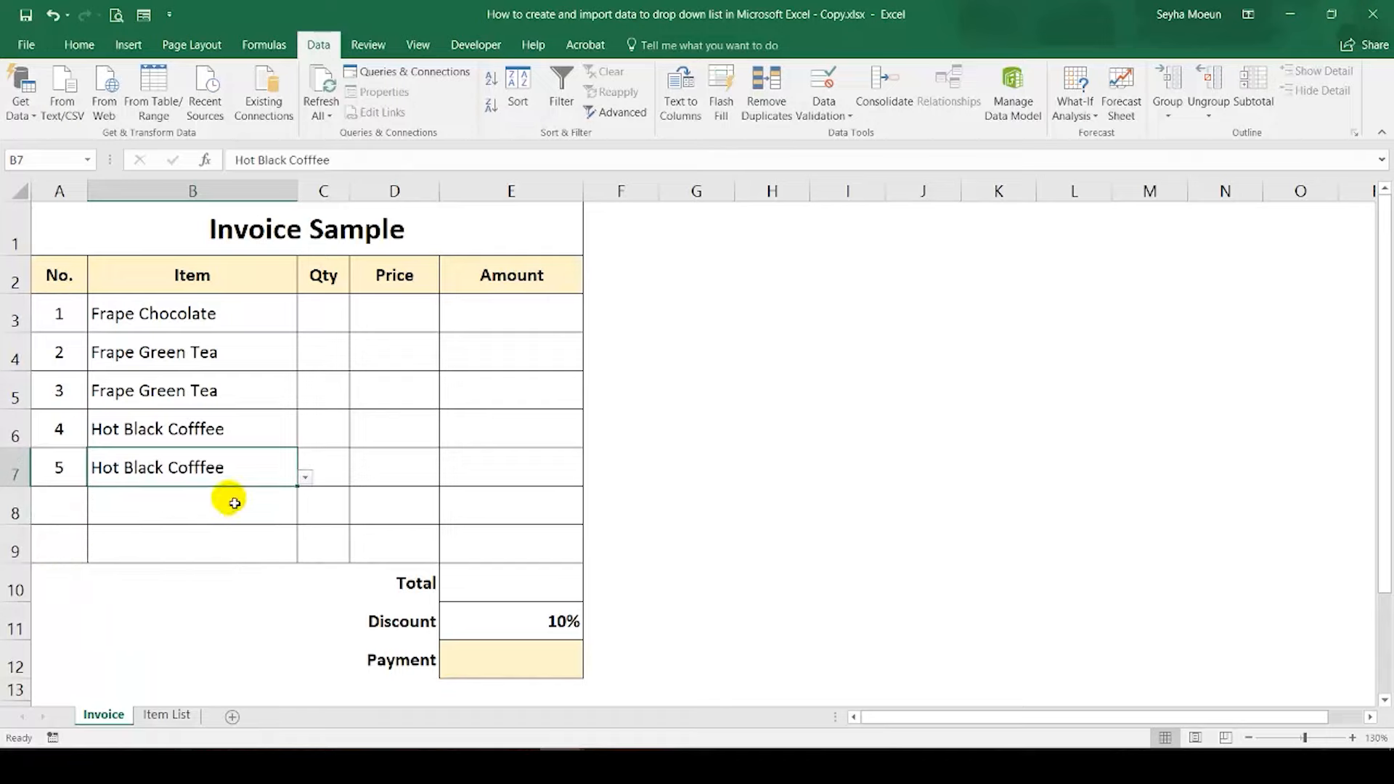
Step: Clear the test items from cells B5:B7
{"action": "left_click", "coordinate": [256, 420]}
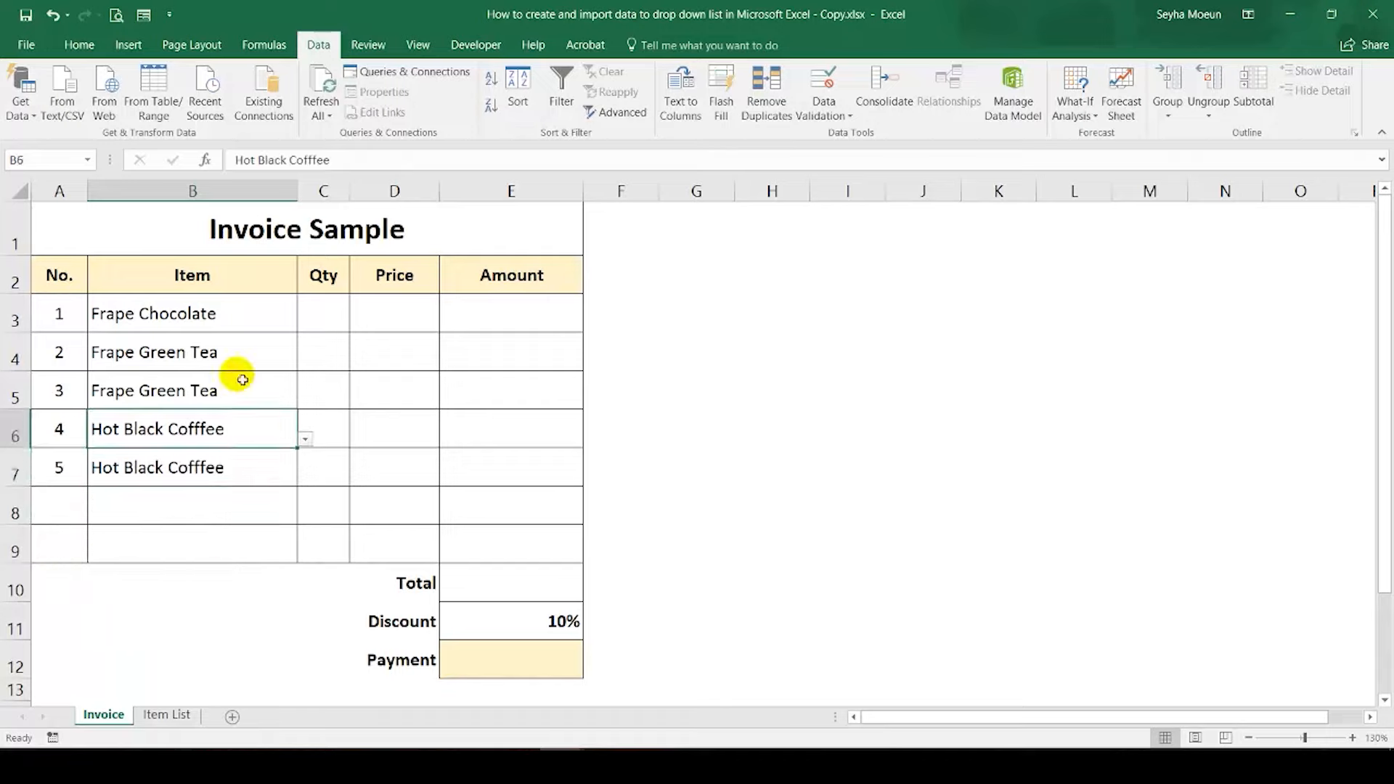
{"action": "left_click_drag", "start_coordinate": [237, 379], "coordinate": [238, 466]}
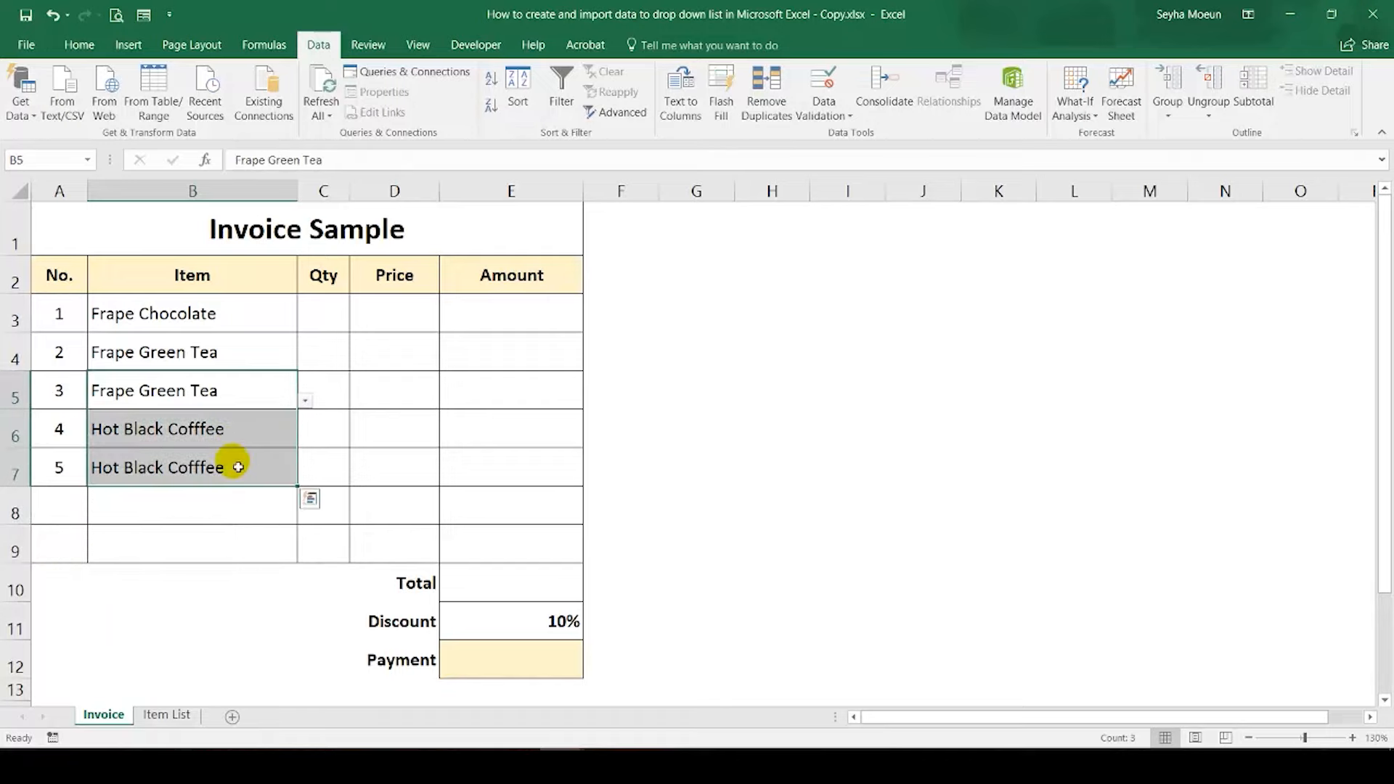
{"action": "key", "text": "Delete"}
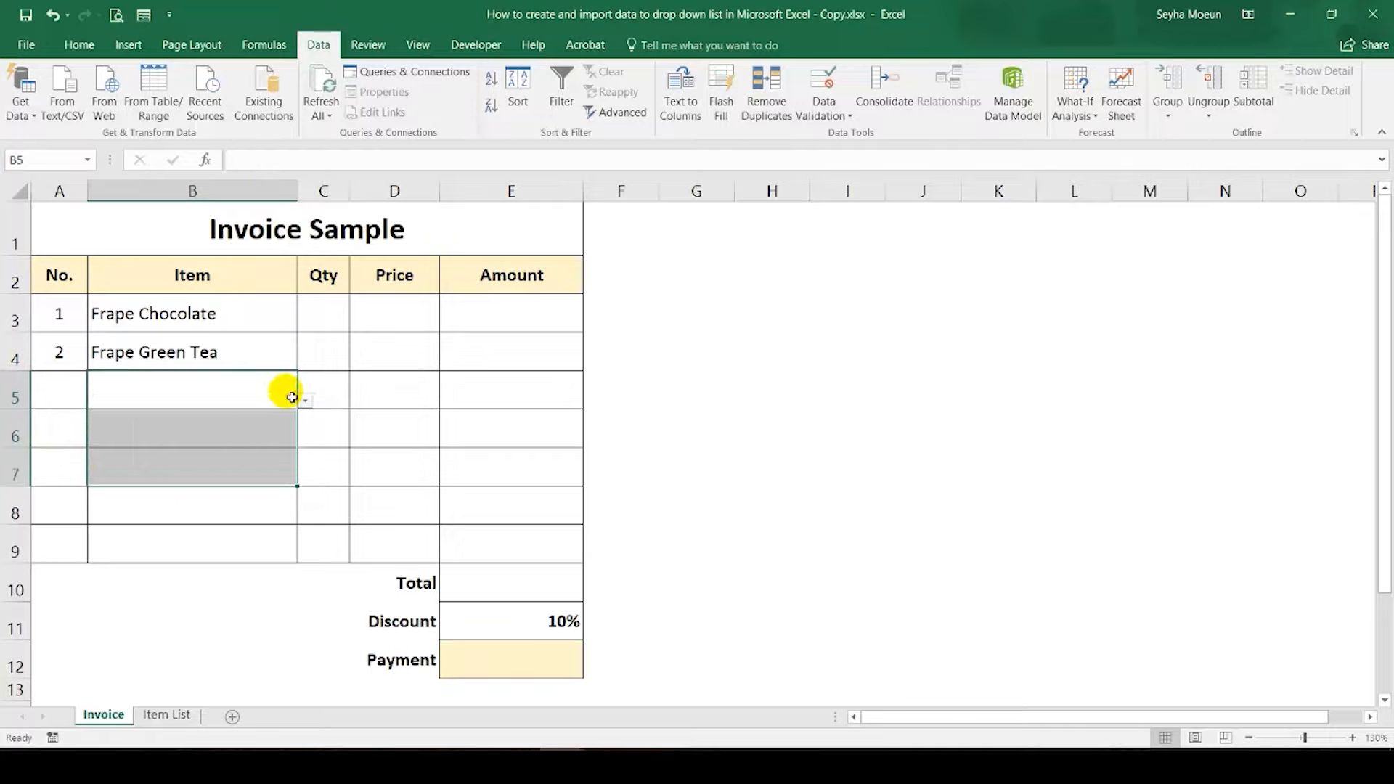
Step: Check the Item List sheet and start a VLOOKUP formula in Price cell D3 of the Invoice sheet with B3 as the lookup value
{"action": "left_click", "coordinate": [390, 308]}
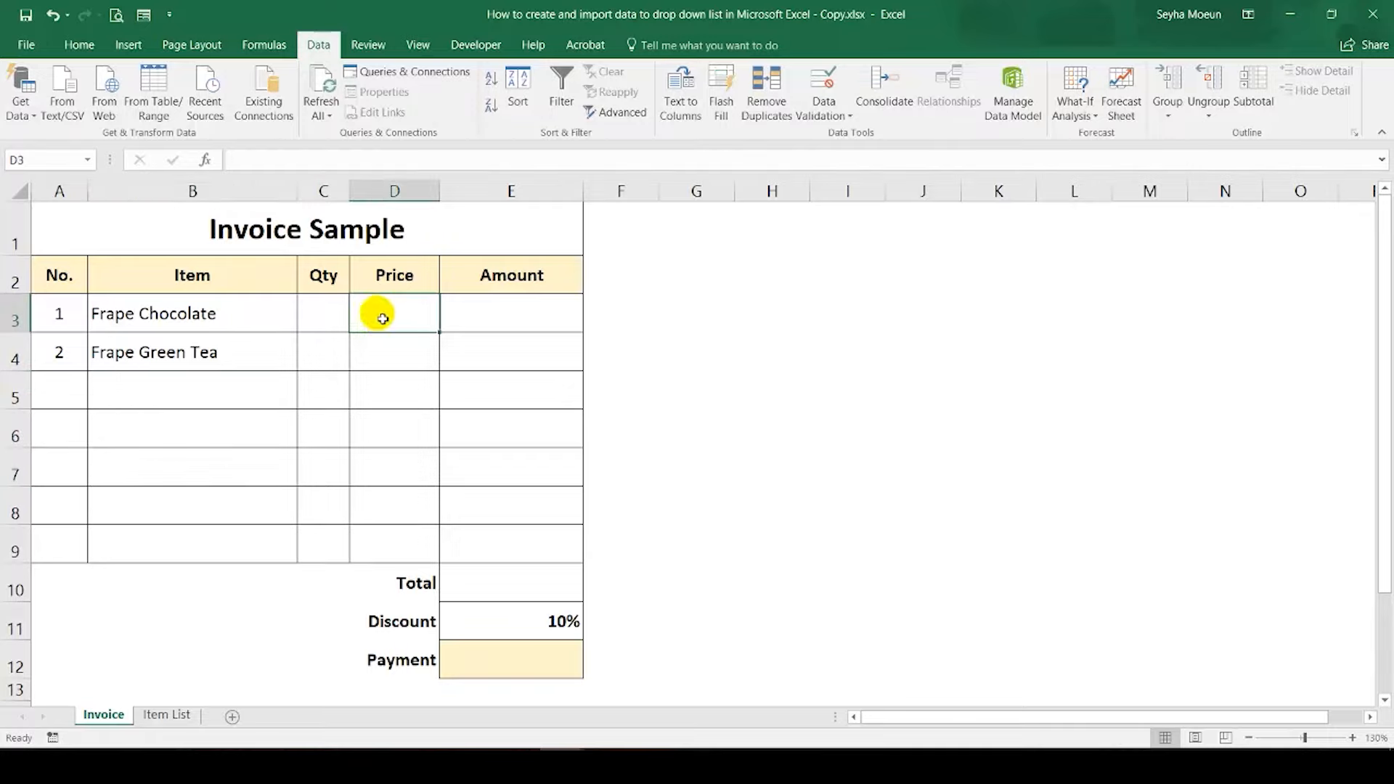
{"action": "left_click", "coordinate": [169, 716]}
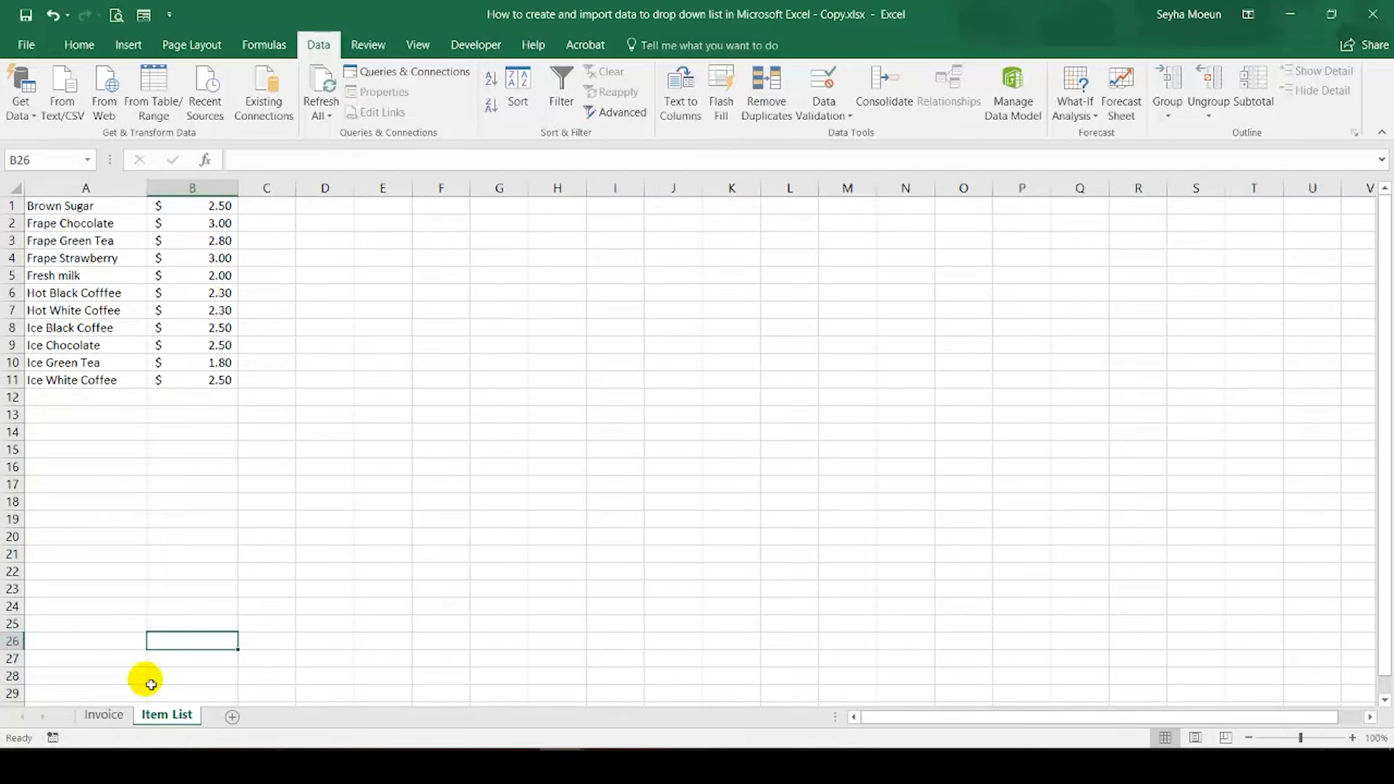
{"action": "left_click", "coordinate": [104, 715]}
{"action": "left_click", "coordinate": [365, 160]}
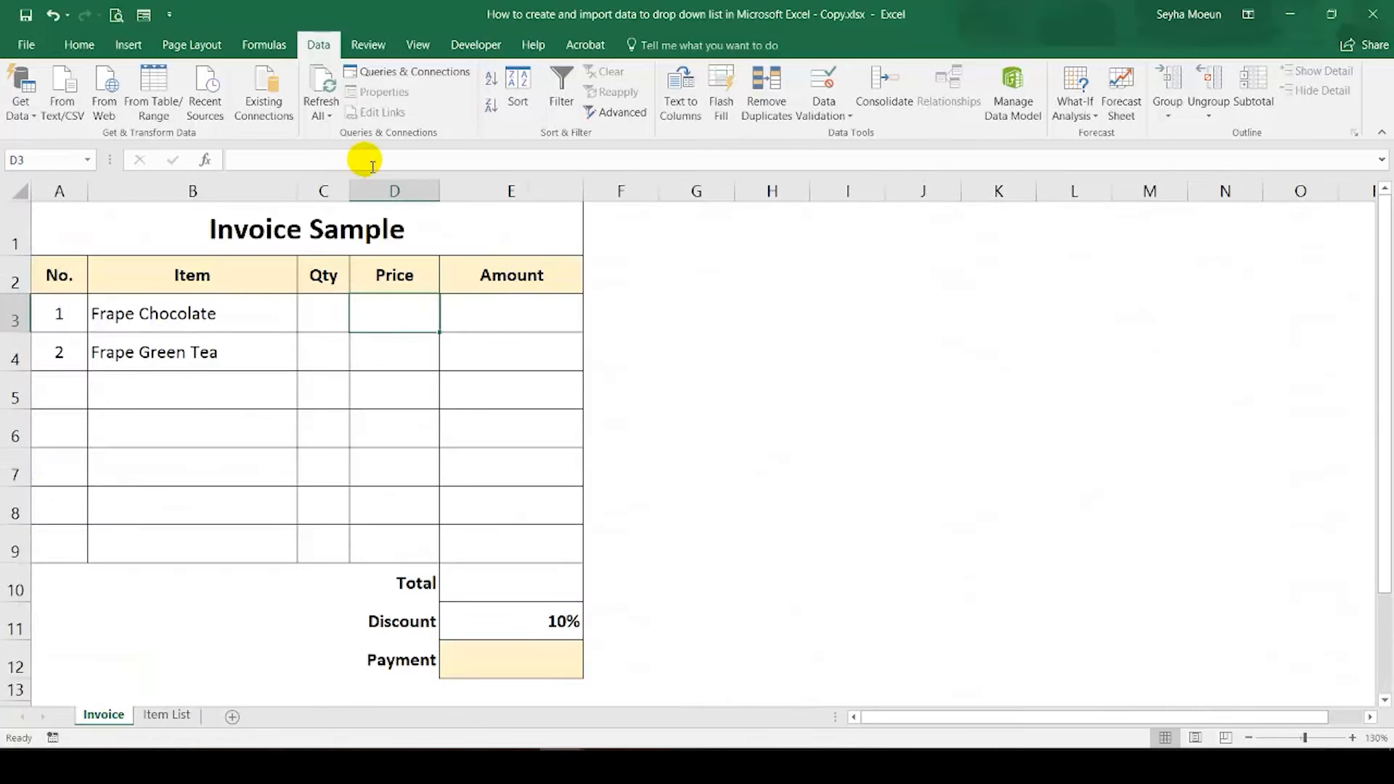
{"action": "type", "text": "="}
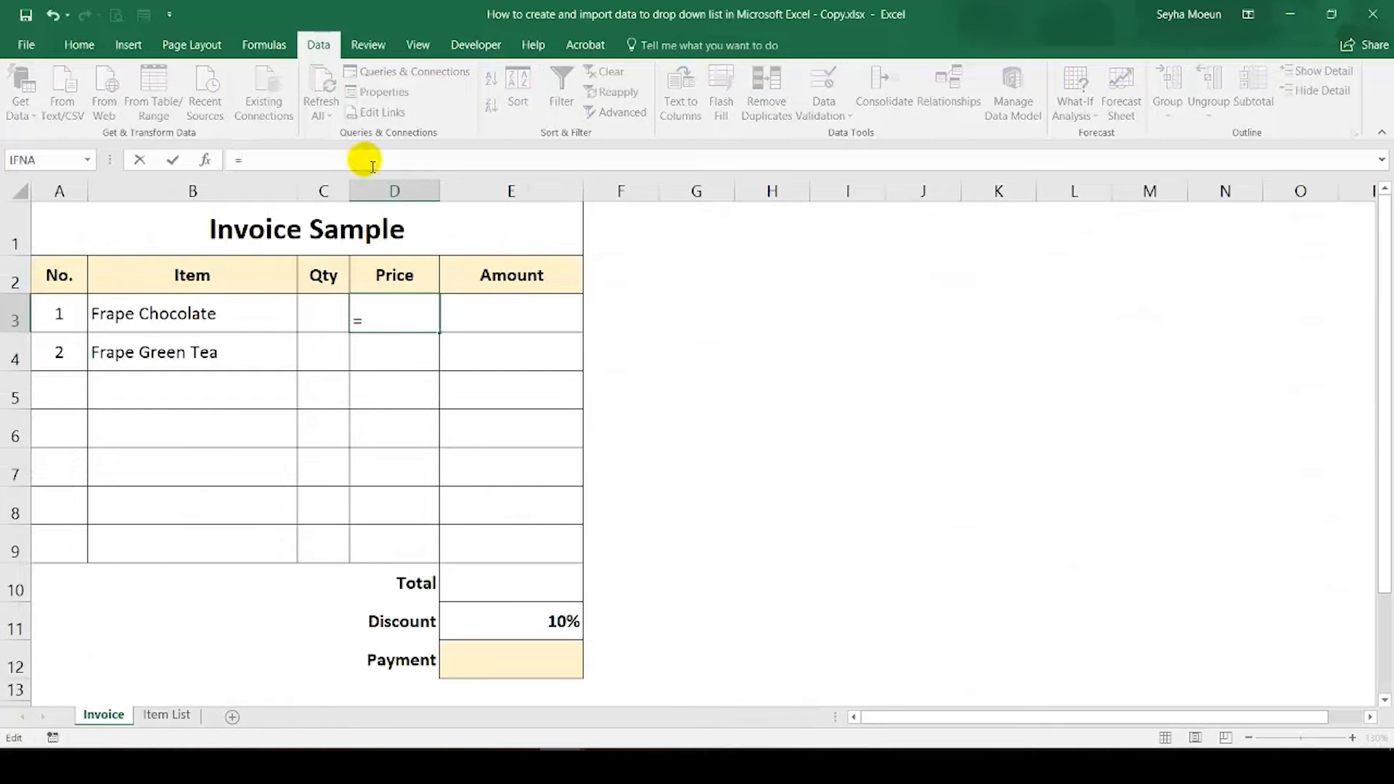
{"action": "type", "text": "vl"}
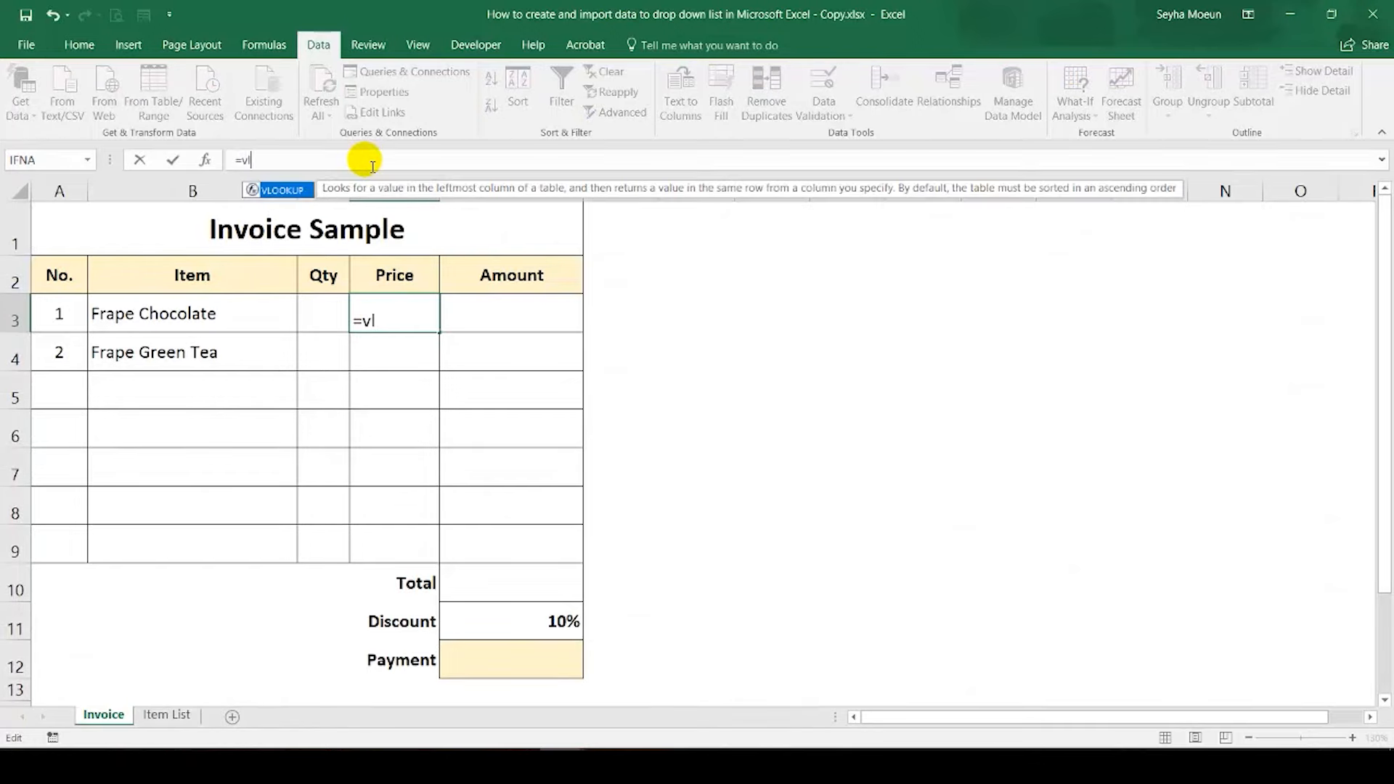
{"action": "key", "text": "Tab"}
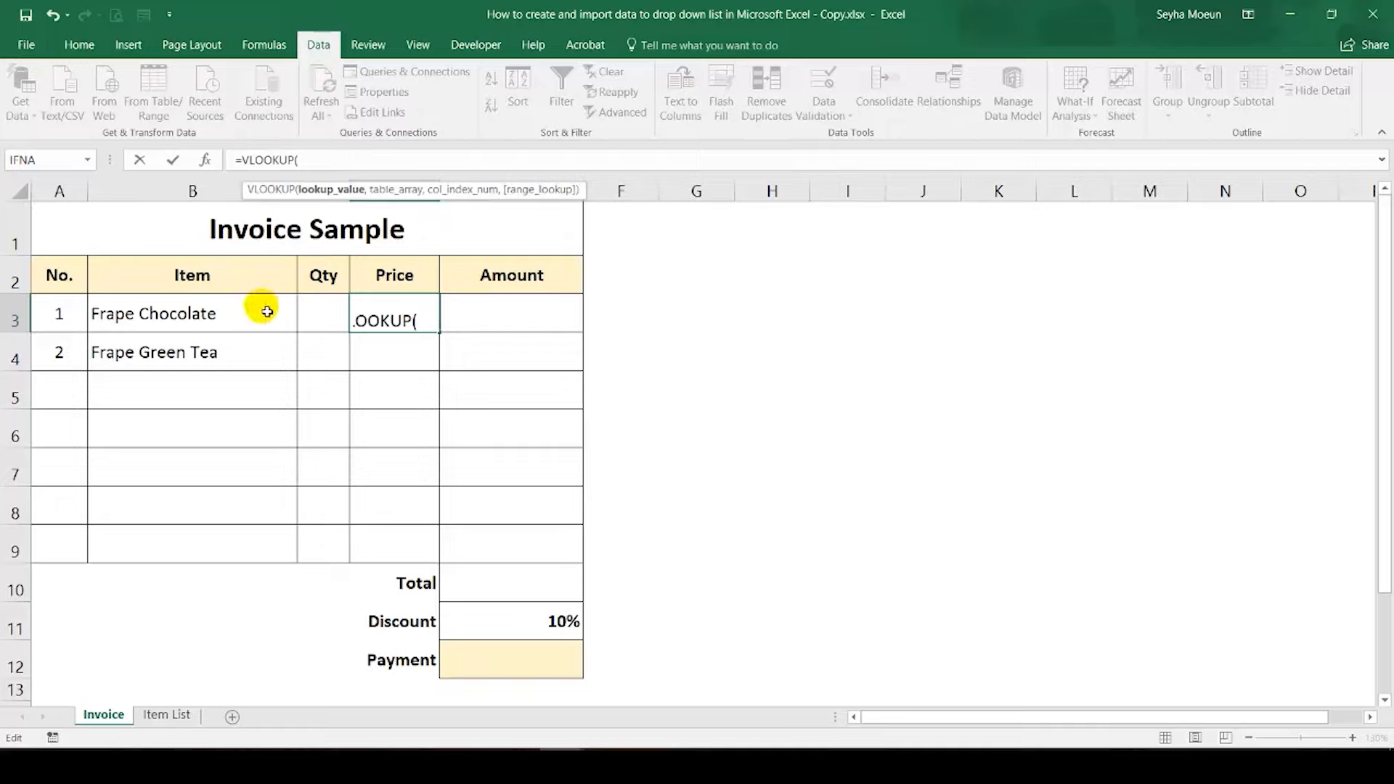
{"action": "left_click", "coordinate": [227, 317]}
{"action": "type", "text": ","}
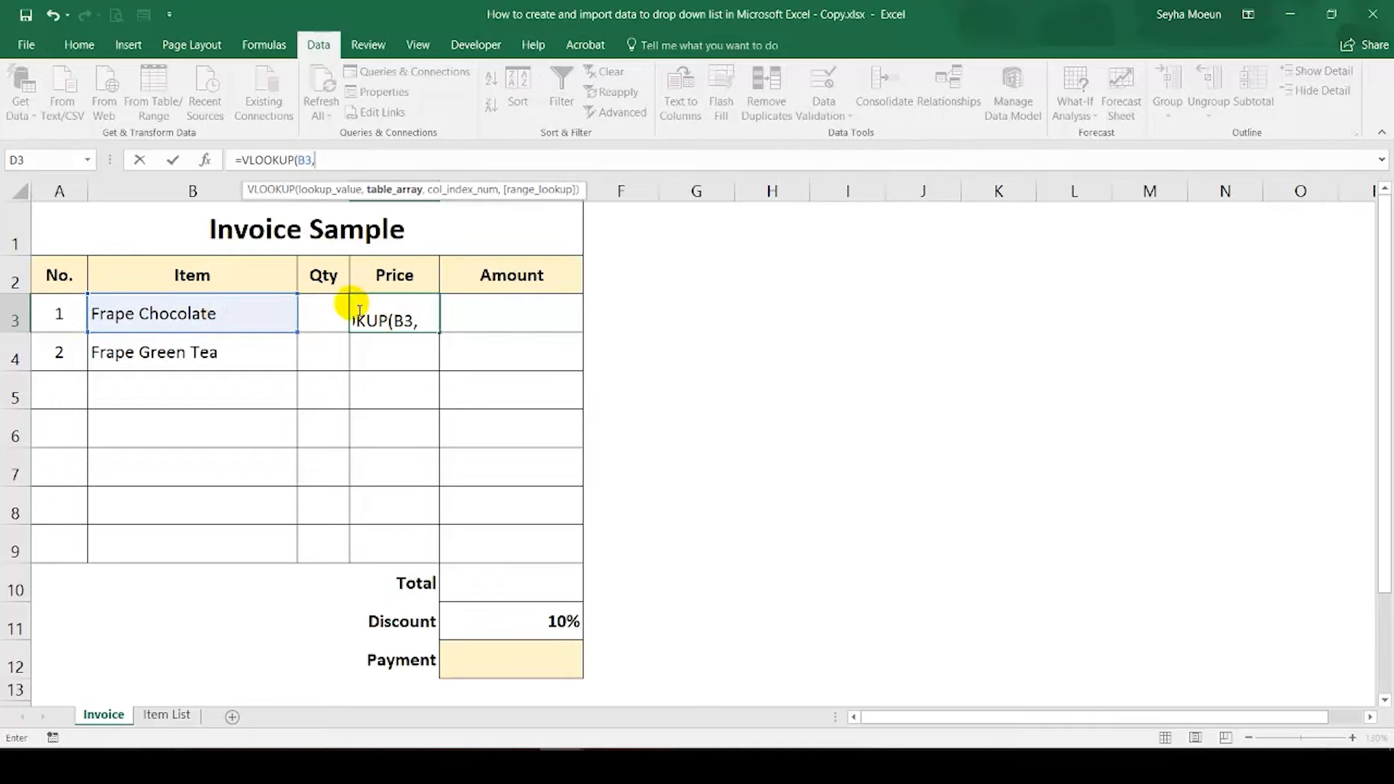
Step: Complete the VLOOKUP in D3 with Item List columns A:B as the table, column index 2 and FALSE for an exact match
{"action": "left_click", "coordinate": [166, 715]}
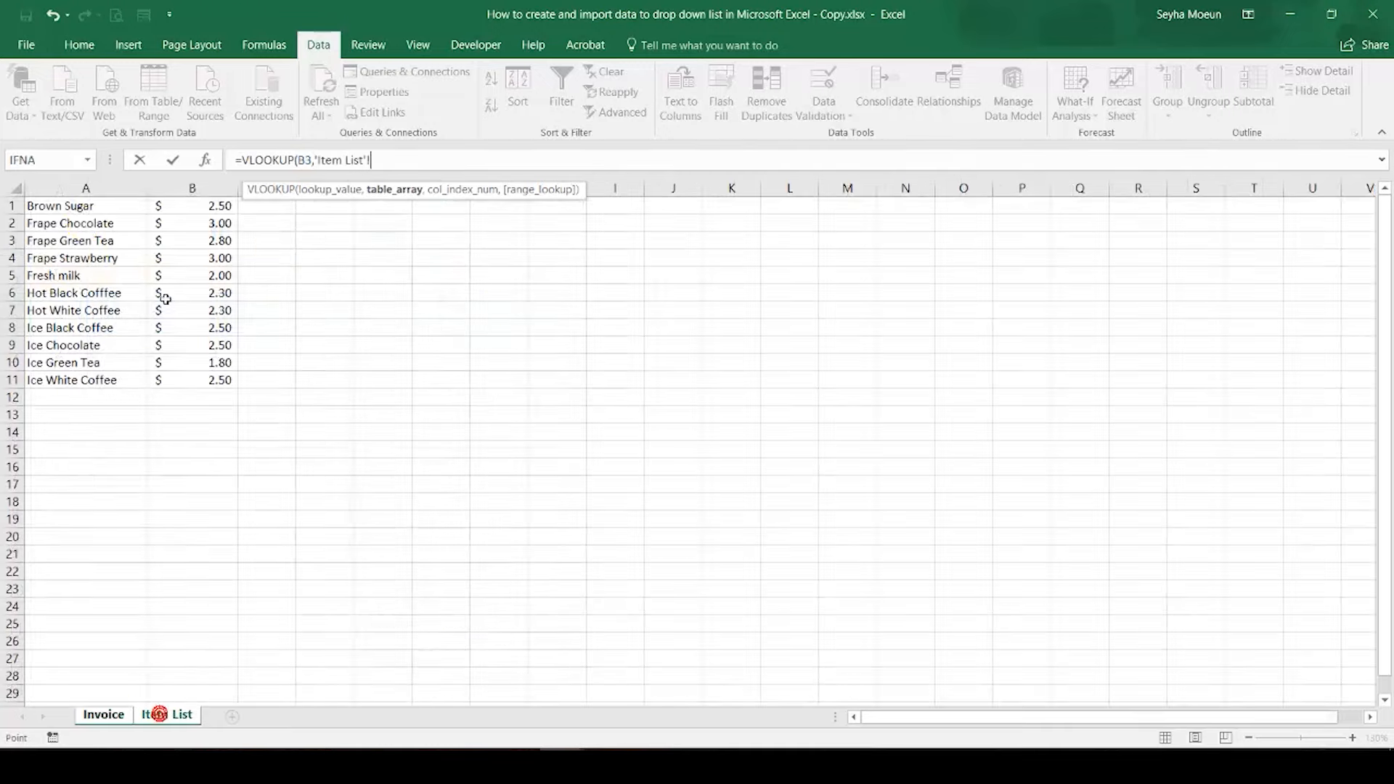
{"action": "left_click_drag", "start_coordinate": [86, 189], "coordinate": [187, 192]}
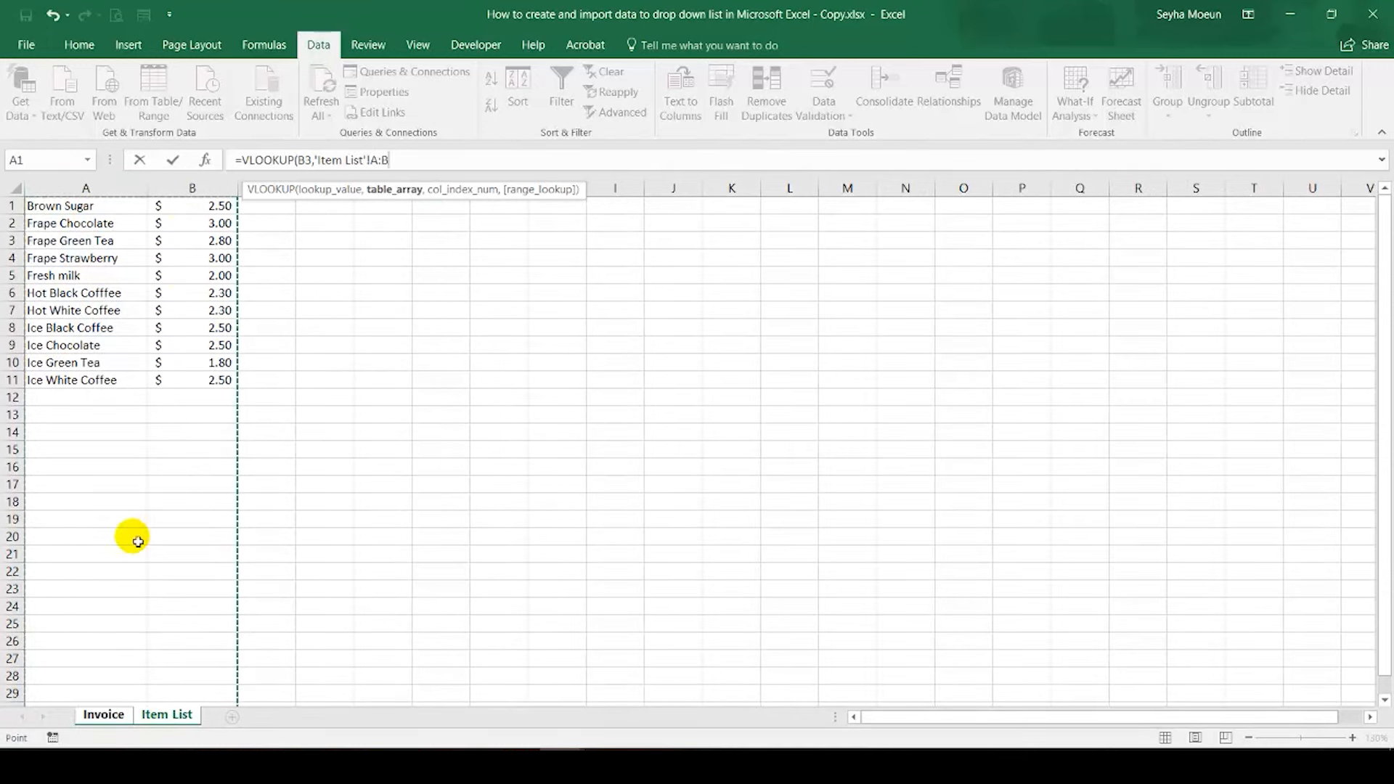
{"action": "type", "text": ",2"}
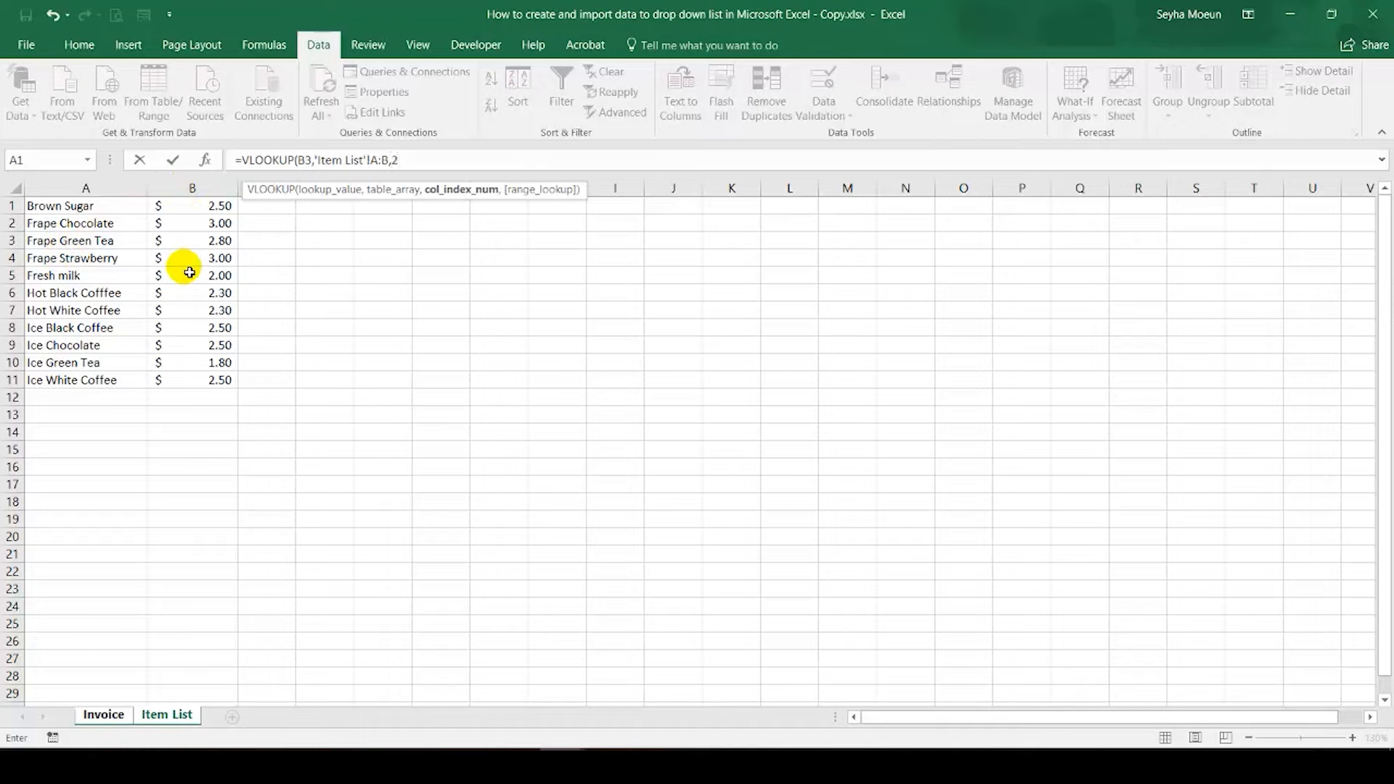
{"action": "type", "text": ","}
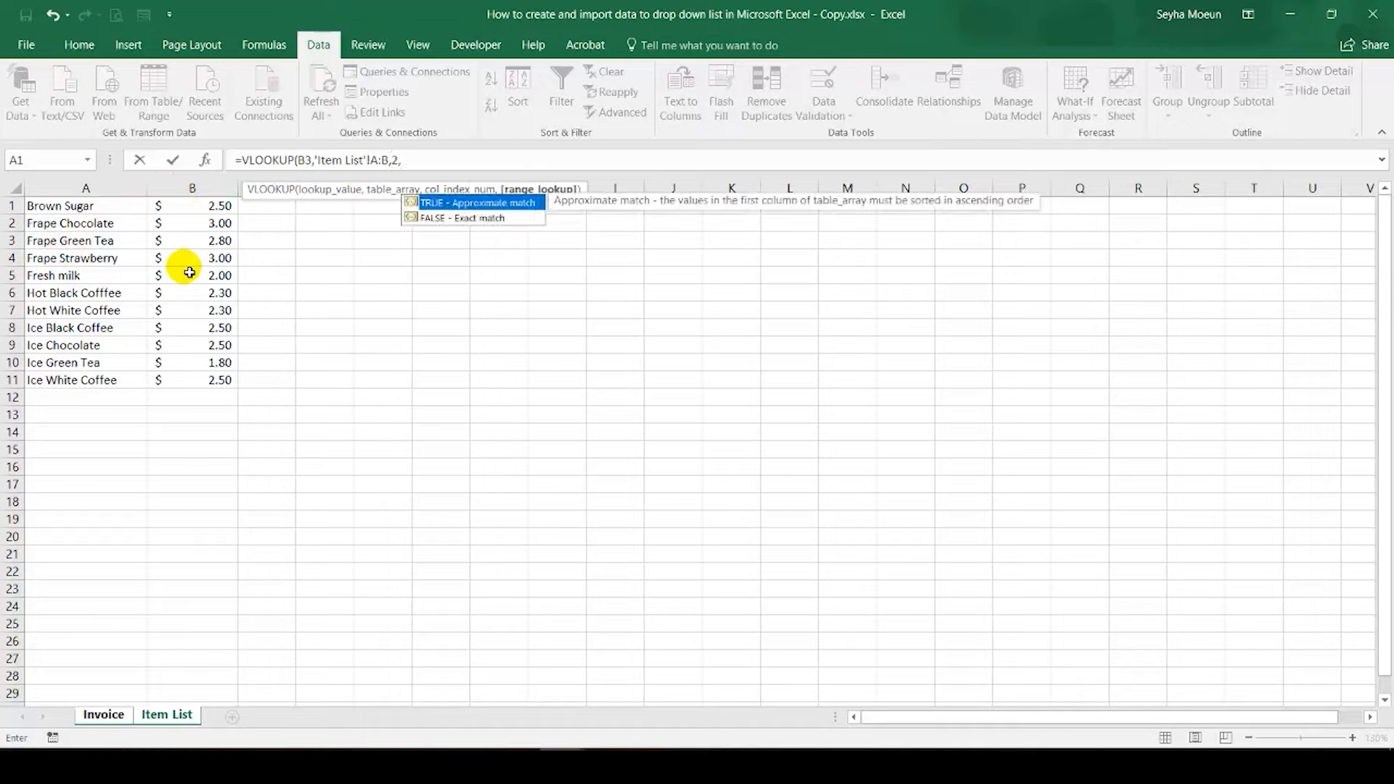
{"action": "left_click", "coordinate": [431, 219]}
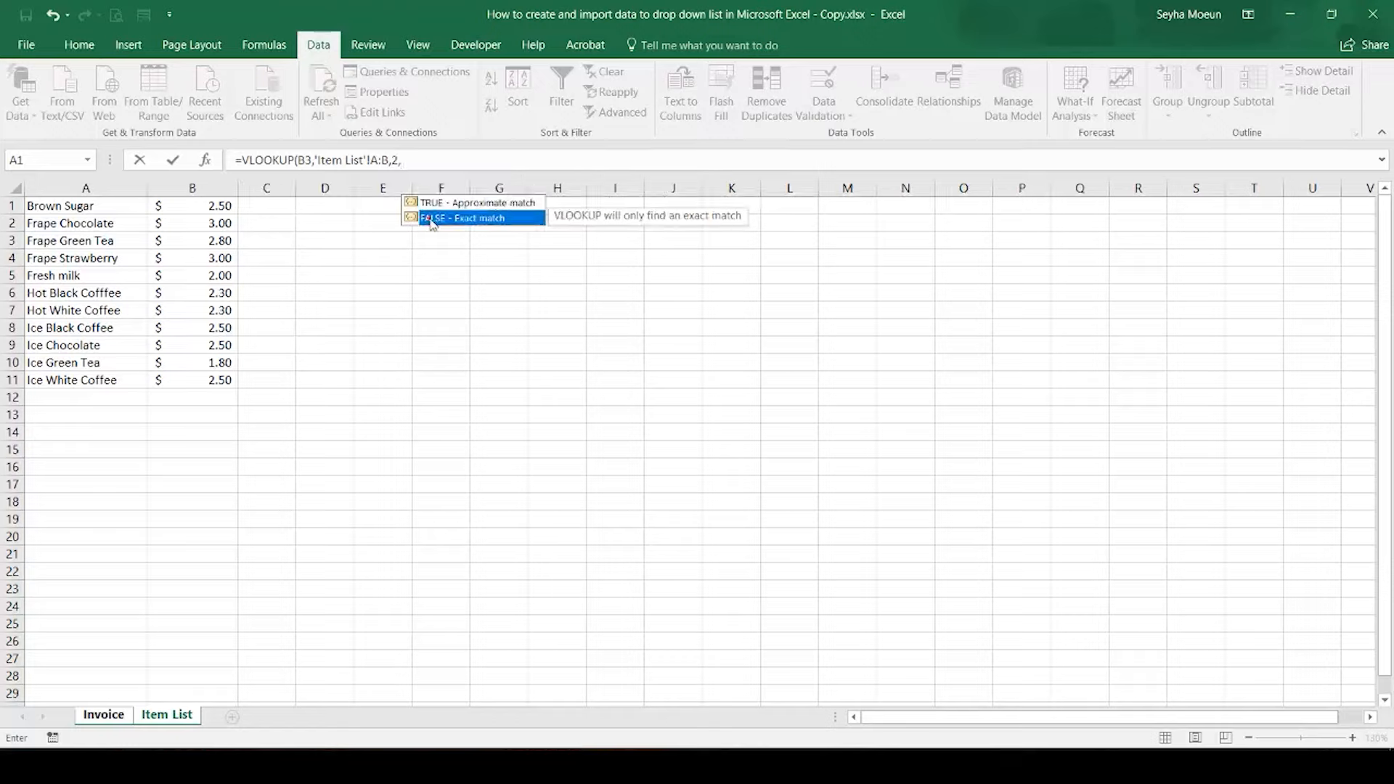
{"action": "double_click", "coordinate": [431, 220]}
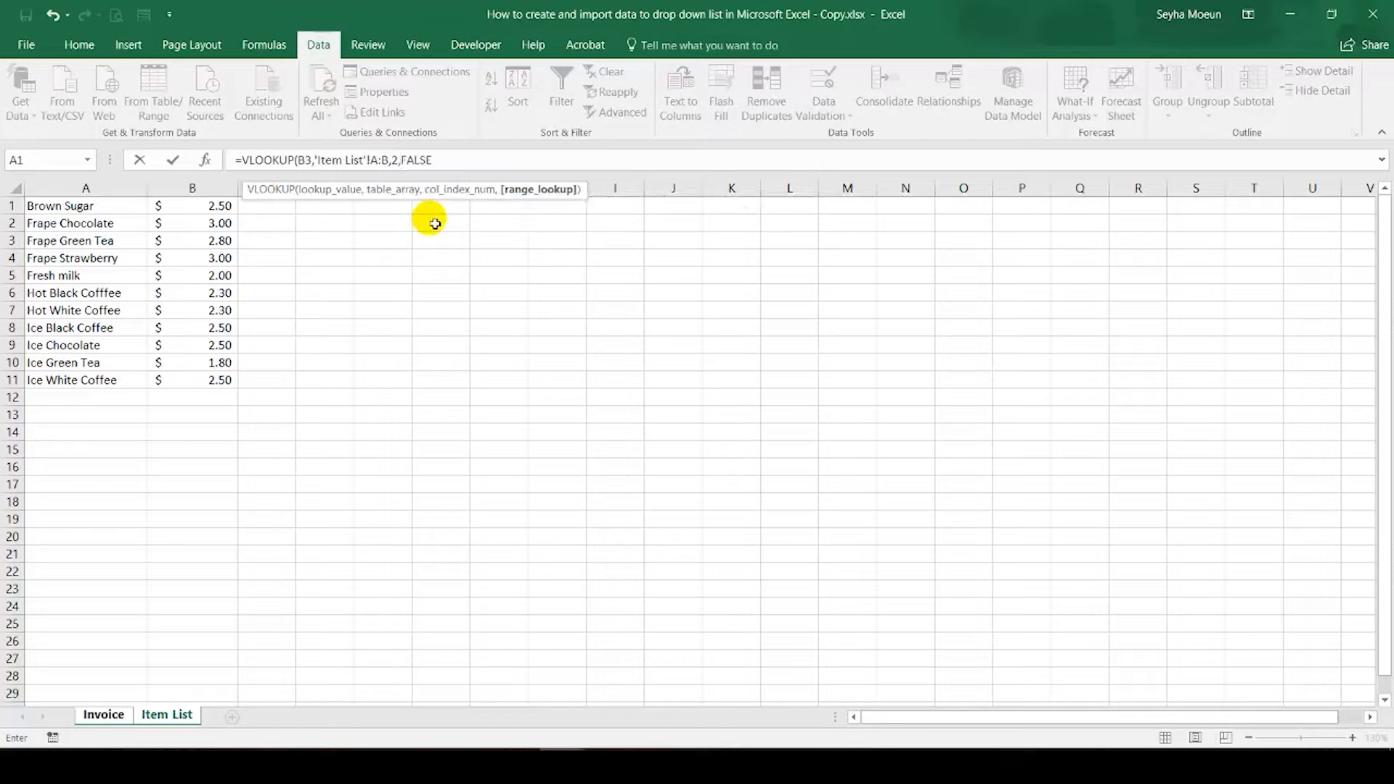
{"action": "type", "text": ")"}
{"action": "key", "text": "Return"}
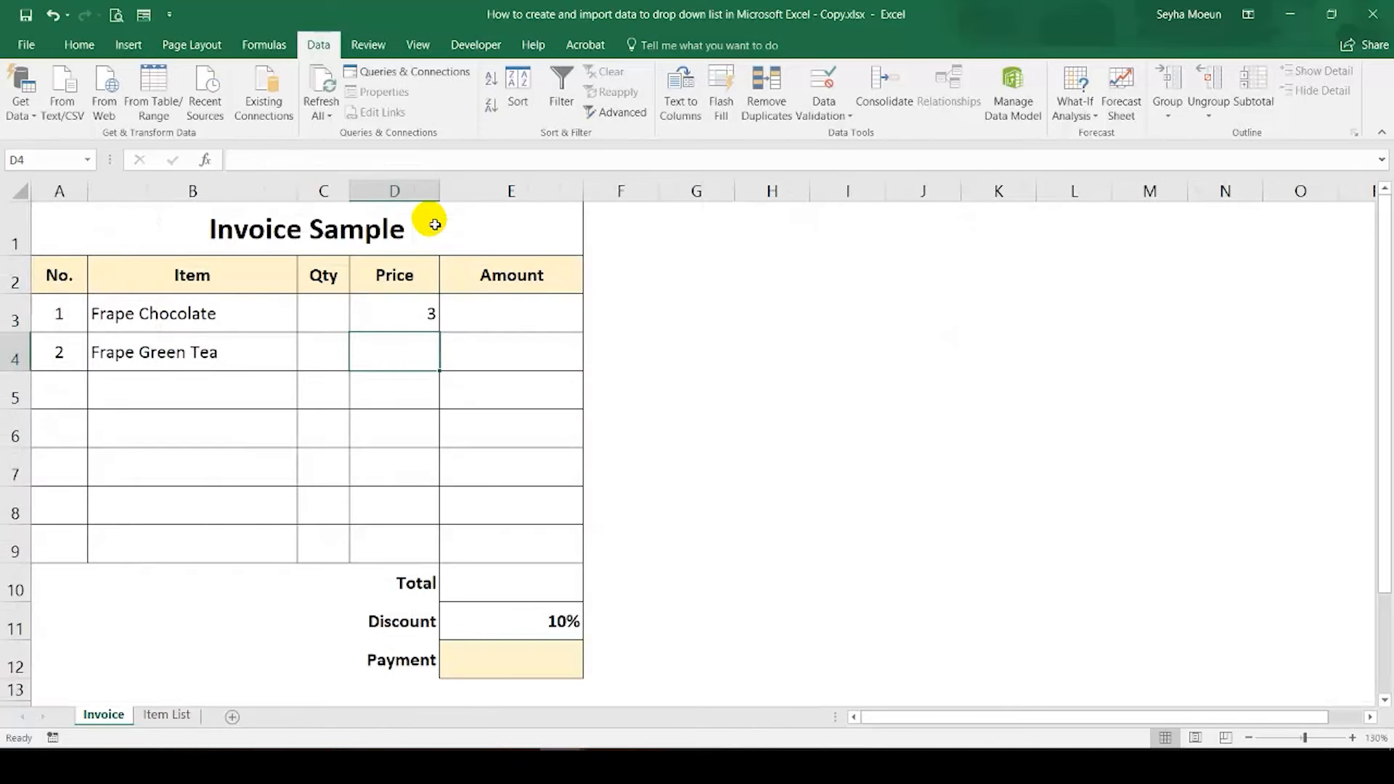
Step: Apply the dollar accounting number format to Price cells D3:D9
{"action": "left_click", "coordinate": [408, 313]}
{"action": "left_click_drag", "start_coordinate": [438, 332], "coordinate": [406, 546]}
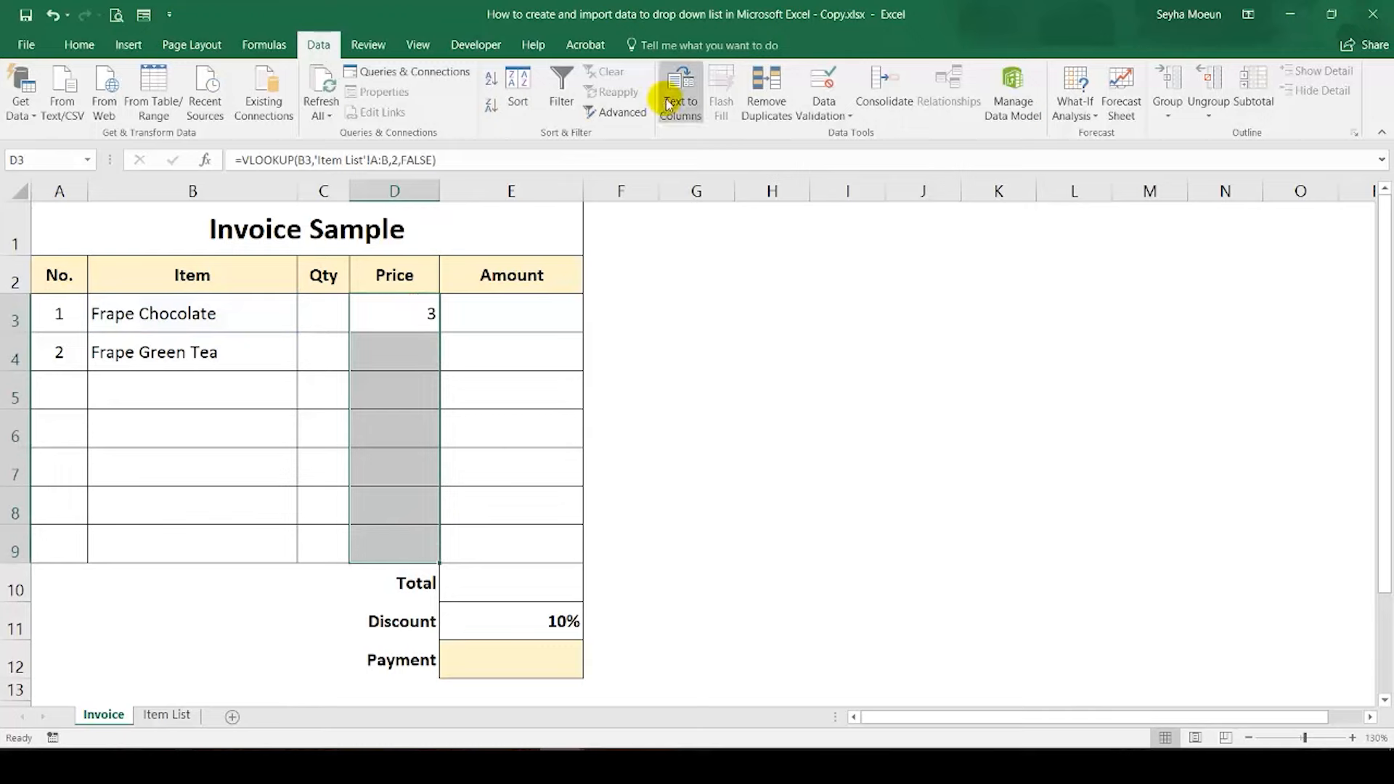
{"action": "left_click", "coordinate": [78, 45]}
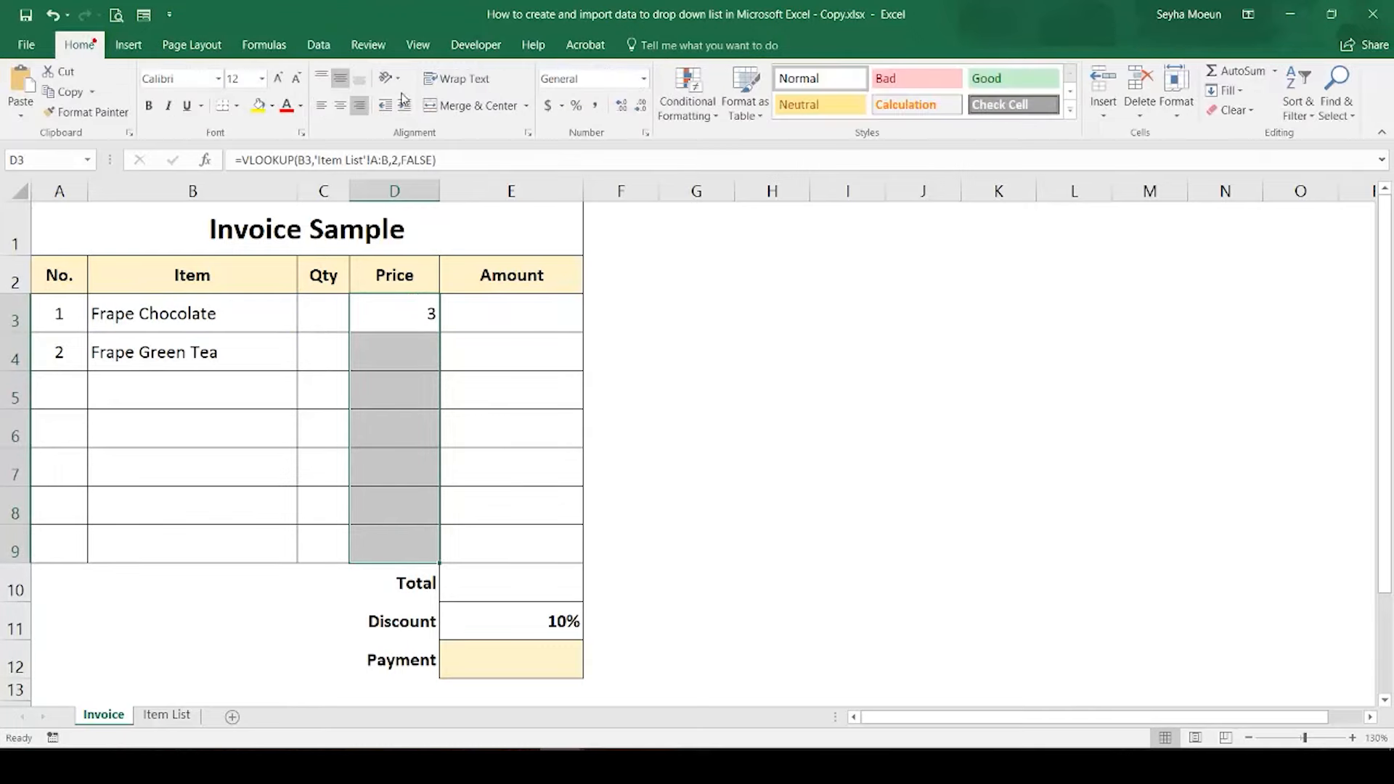
{"action": "left_click", "coordinate": [546, 106]}
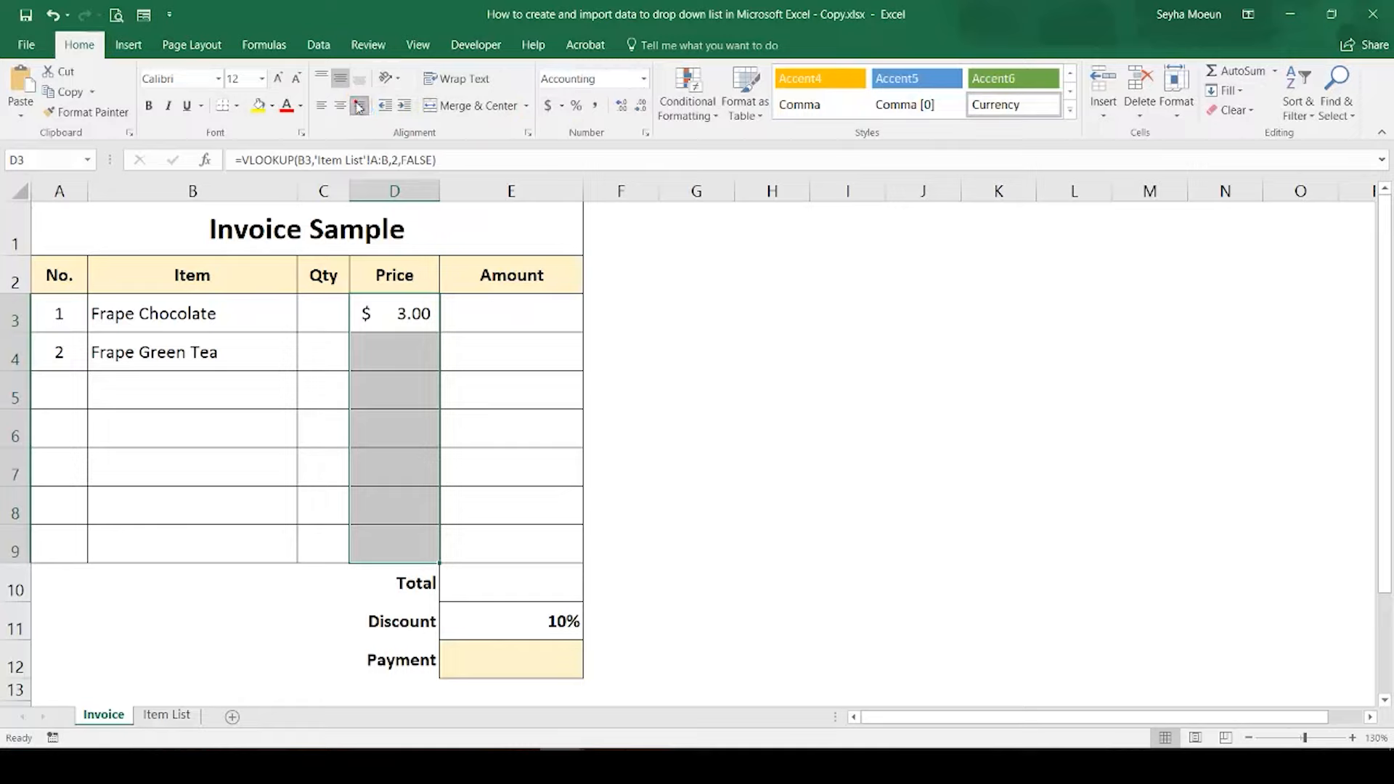
Step: Fill the VLOOKUP formula from D3 down through D9 and inspect the Price cells of the rows without an item
{"action": "left_click", "coordinate": [416, 360]}
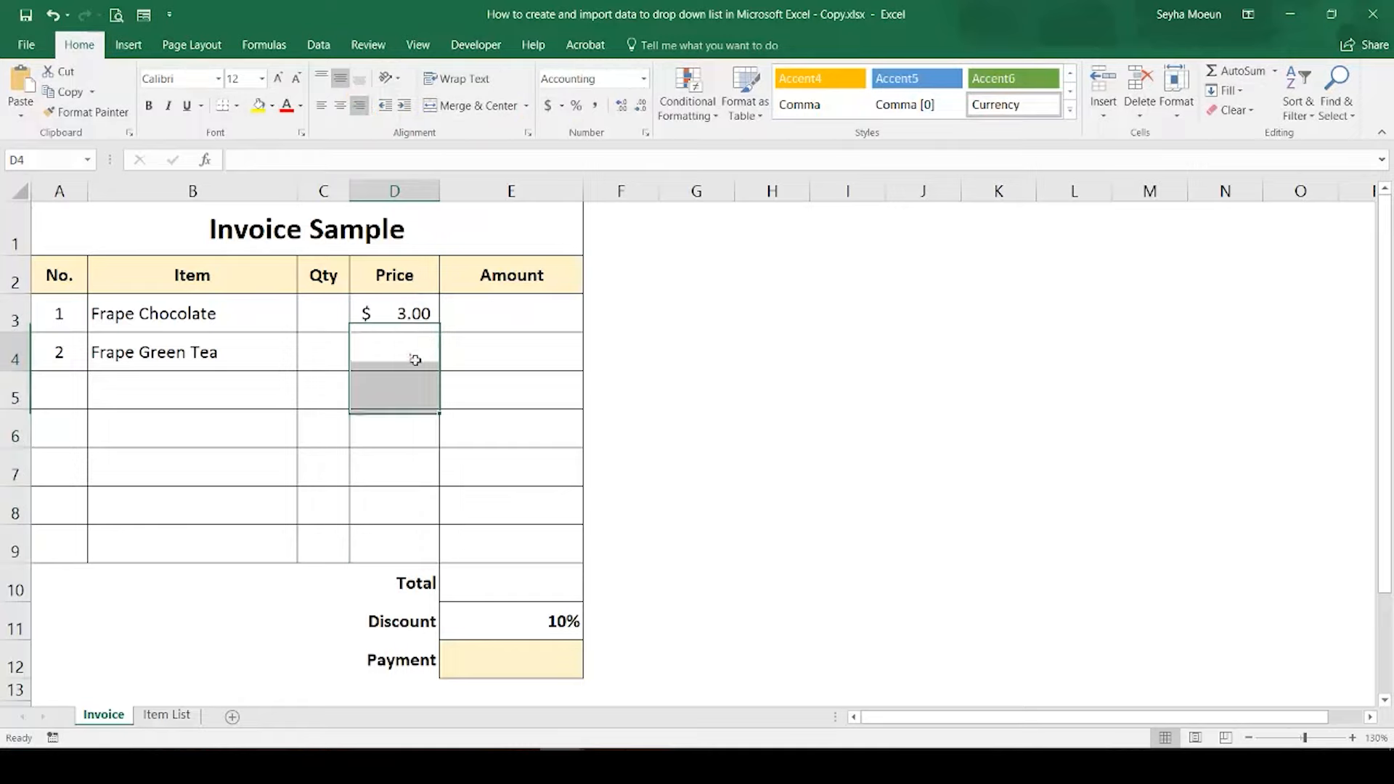
{"action": "left_click", "coordinate": [425, 316]}
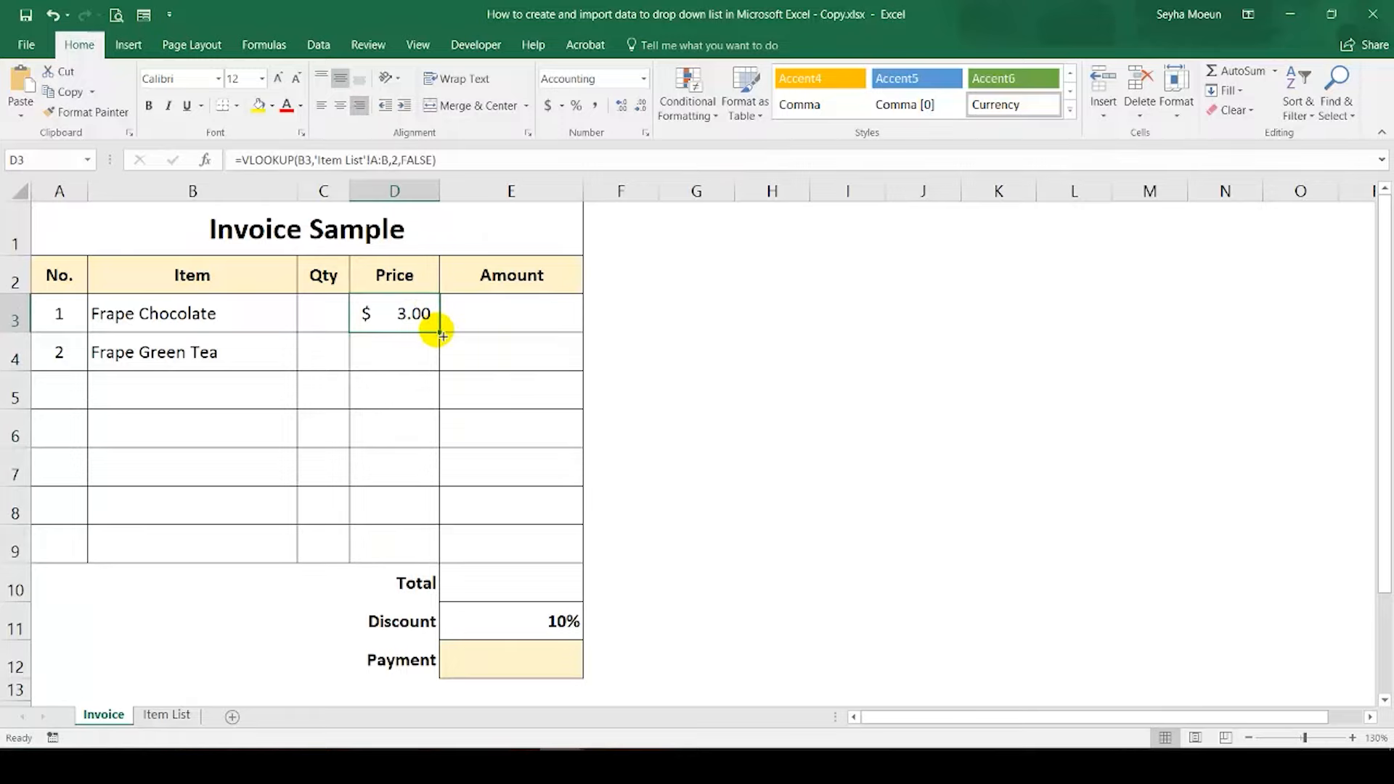
{"action": "left_click_drag", "start_coordinate": [442, 336], "coordinate": [447, 559]}
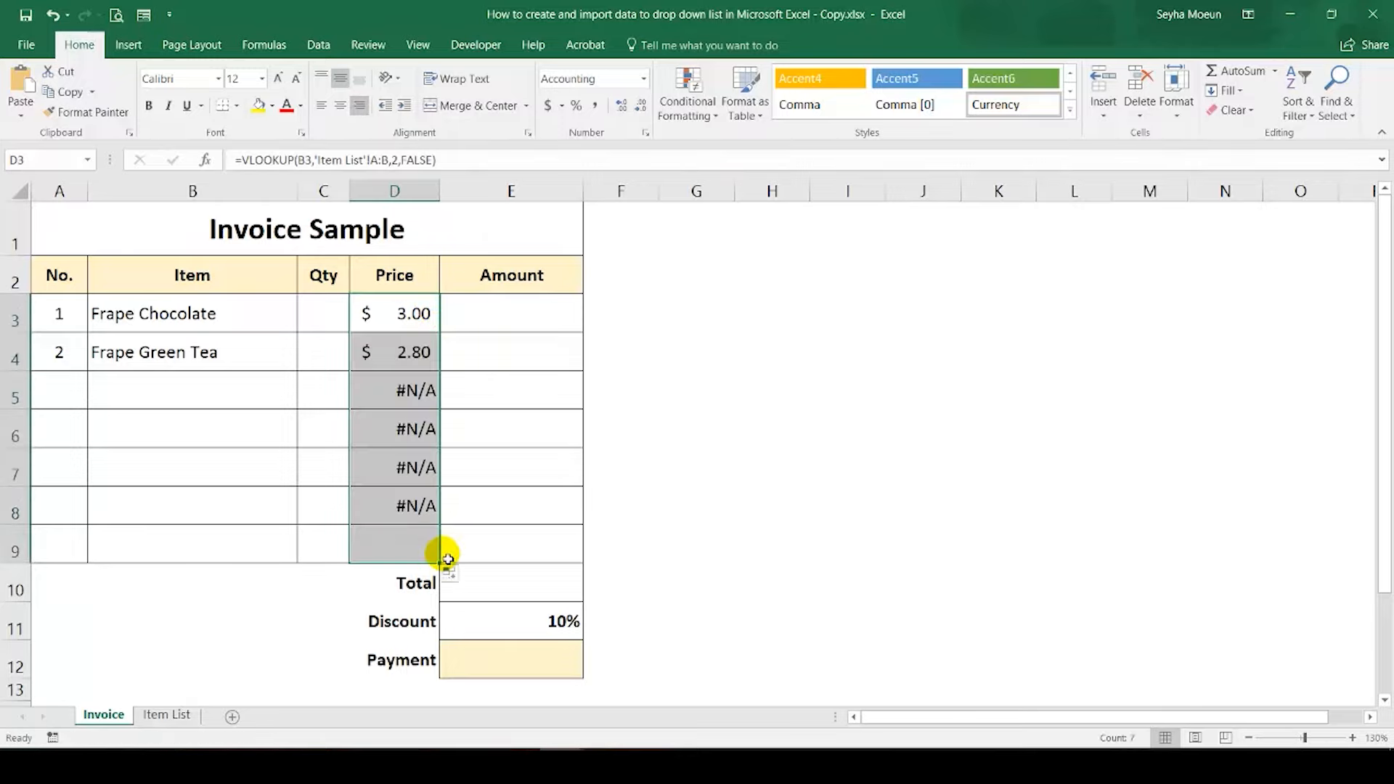
{"action": "left_click", "coordinate": [396, 505]}
{"action": "left_click", "coordinate": [404, 396]}
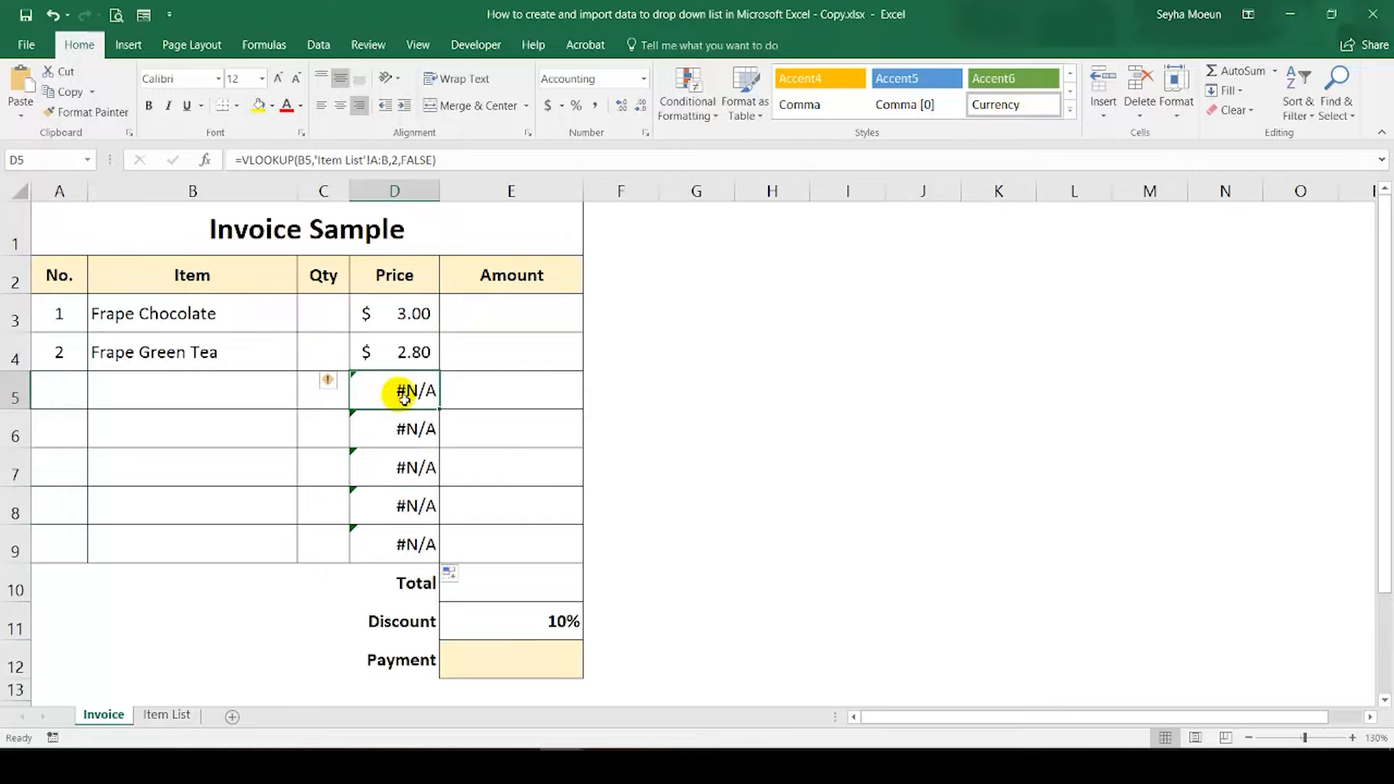
{"action": "left_click", "coordinate": [406, 428]}
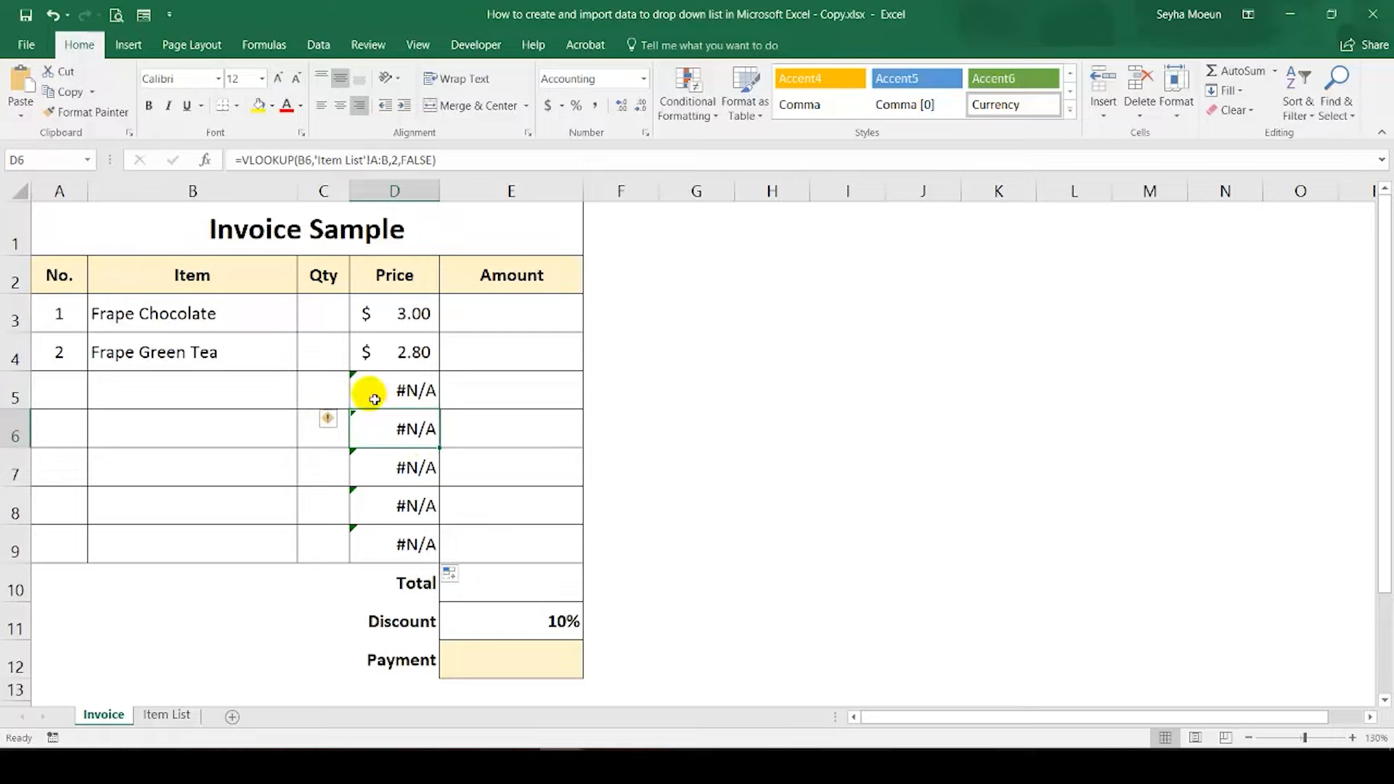
{"action": "left_click", "coordinate": [145, 389]}
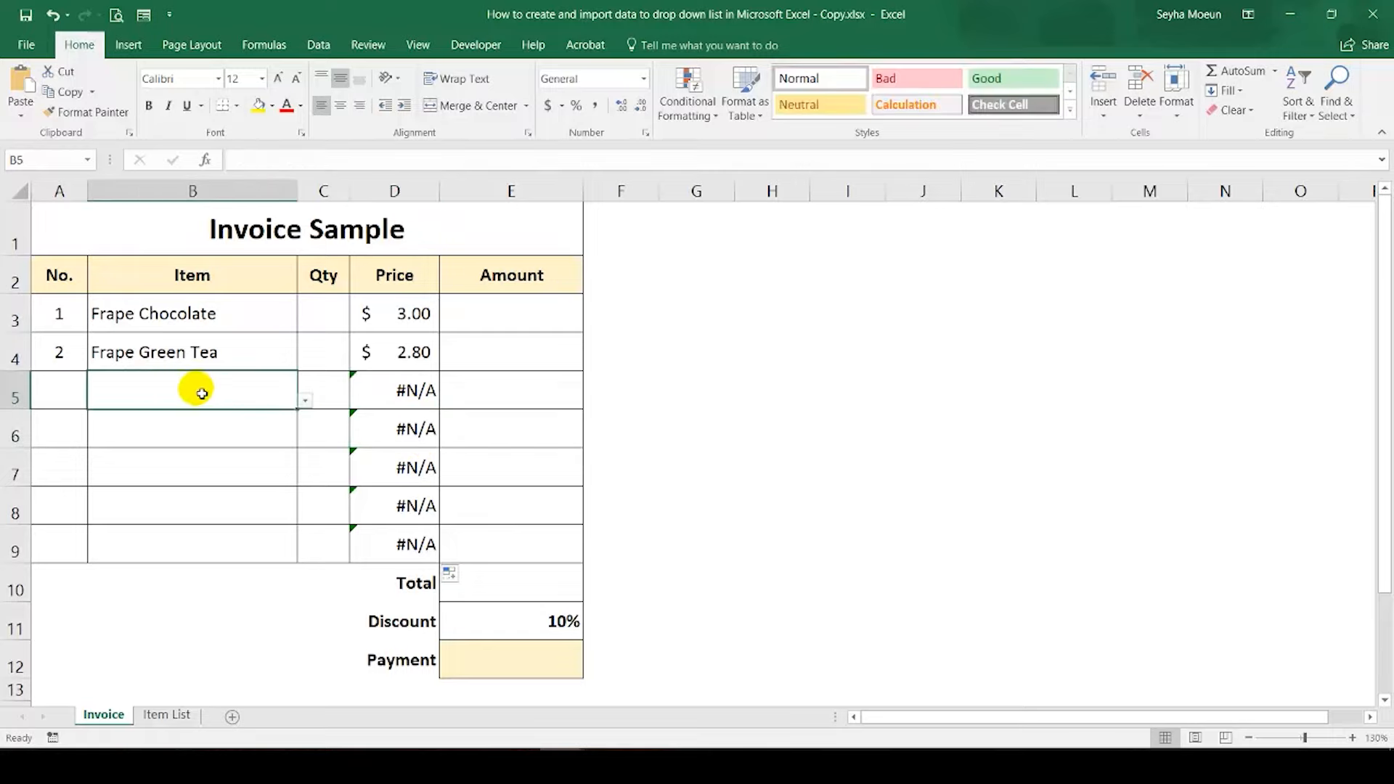
{"action": "left_click", "coordinate": [404, 393]}
Step: Wrap the VLOOKUP in D3 in IFNA with "" as the fallback value and fill the formula down through D9
{"action": "left_click", "coordinate": [401, 313]}
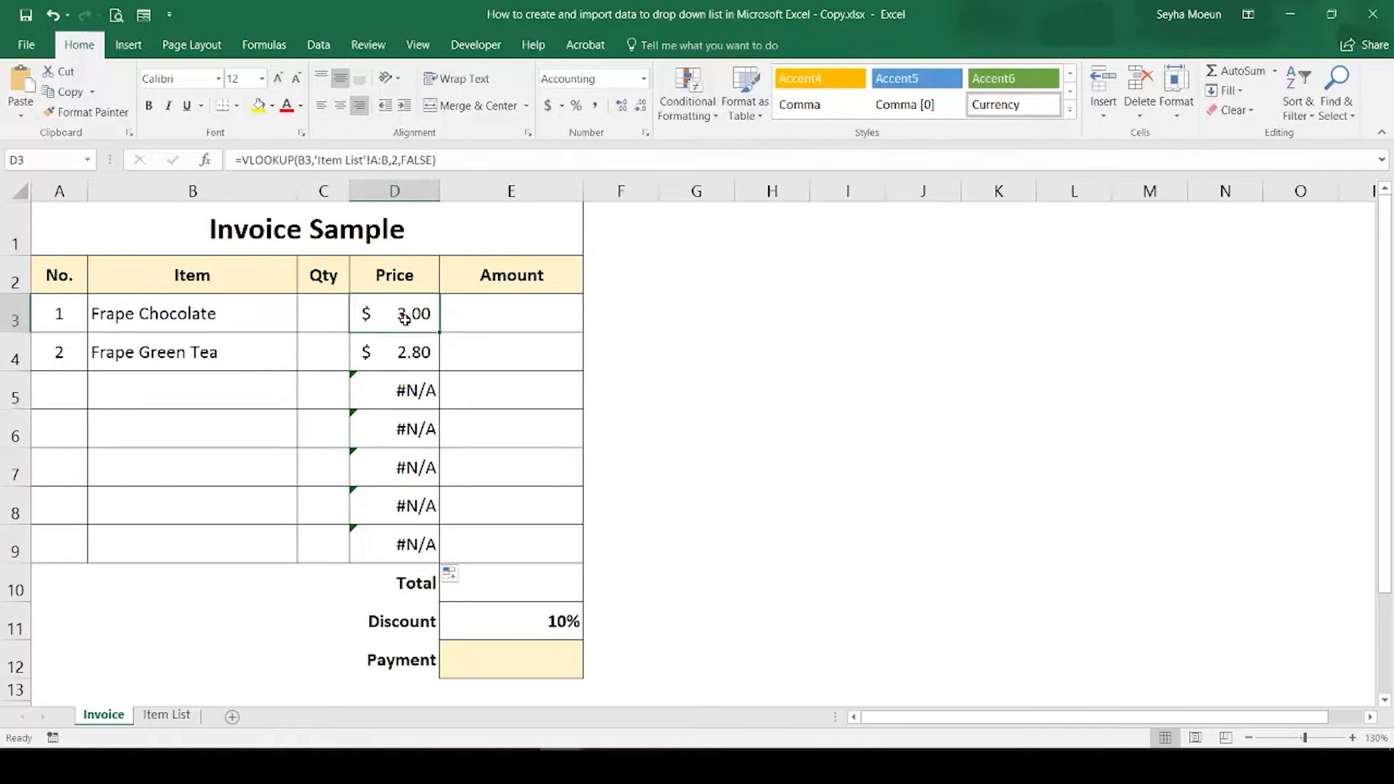
{"action": "left_click", "coordinate": [248, 161]}
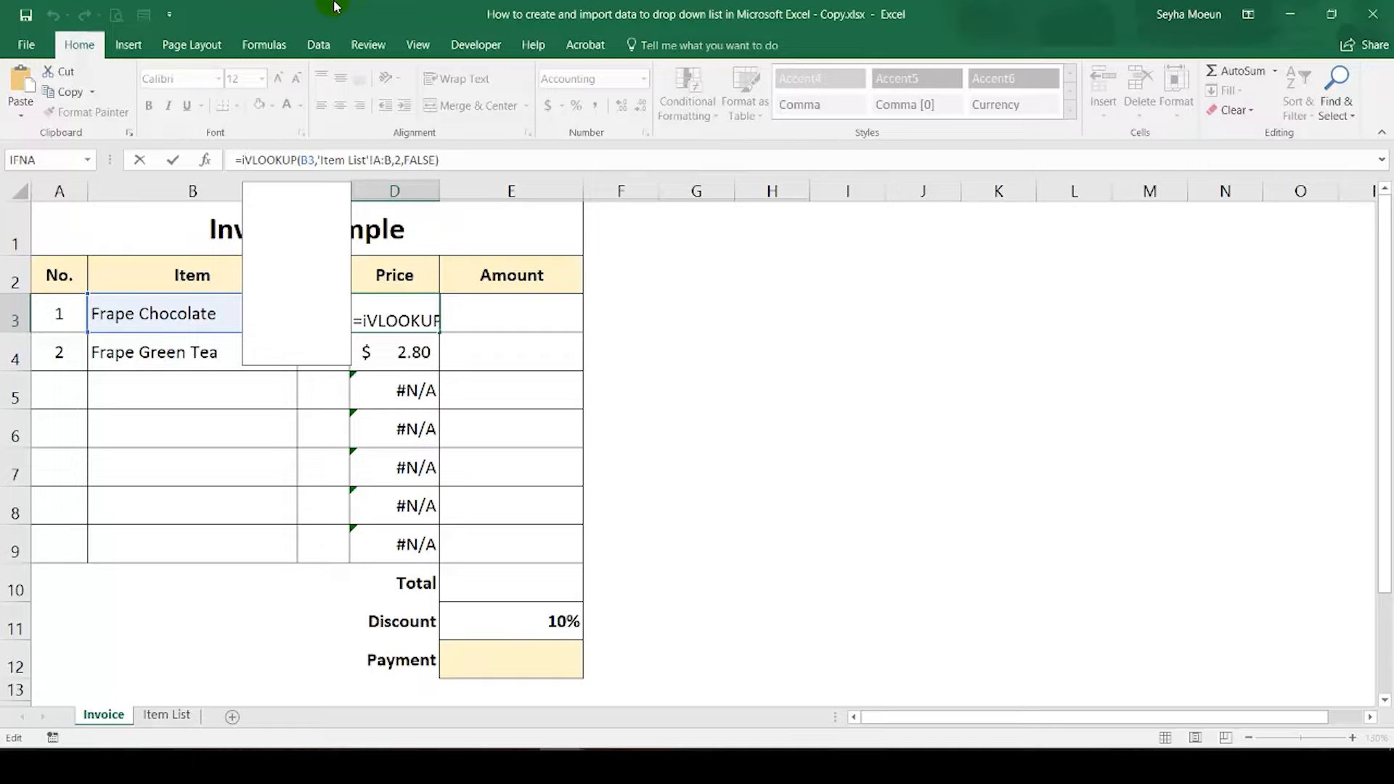
{"action": "type", "text": "ff"}
{"action": "key", "text": "BackSpace"}
{"action": "type", "text": "n"}
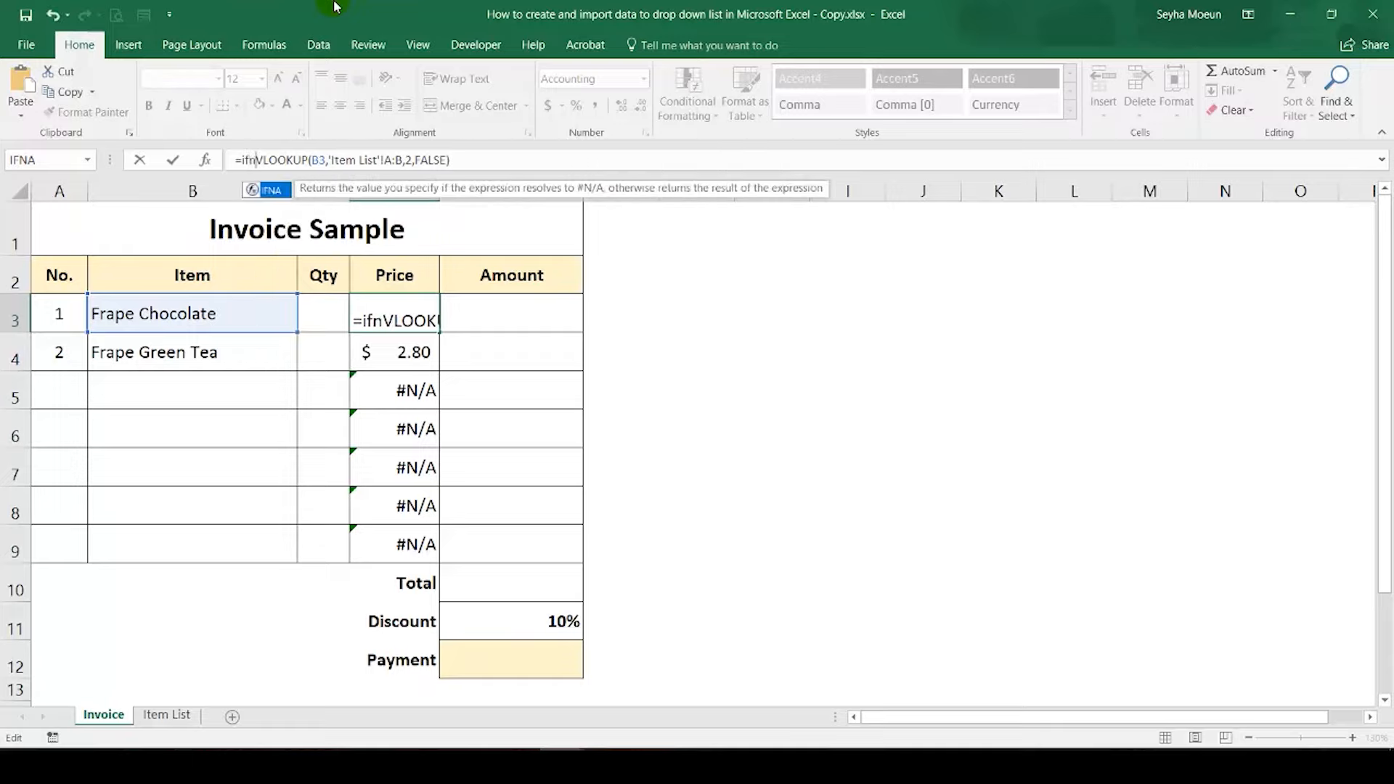
{"action": "key", "text": "Tab"}
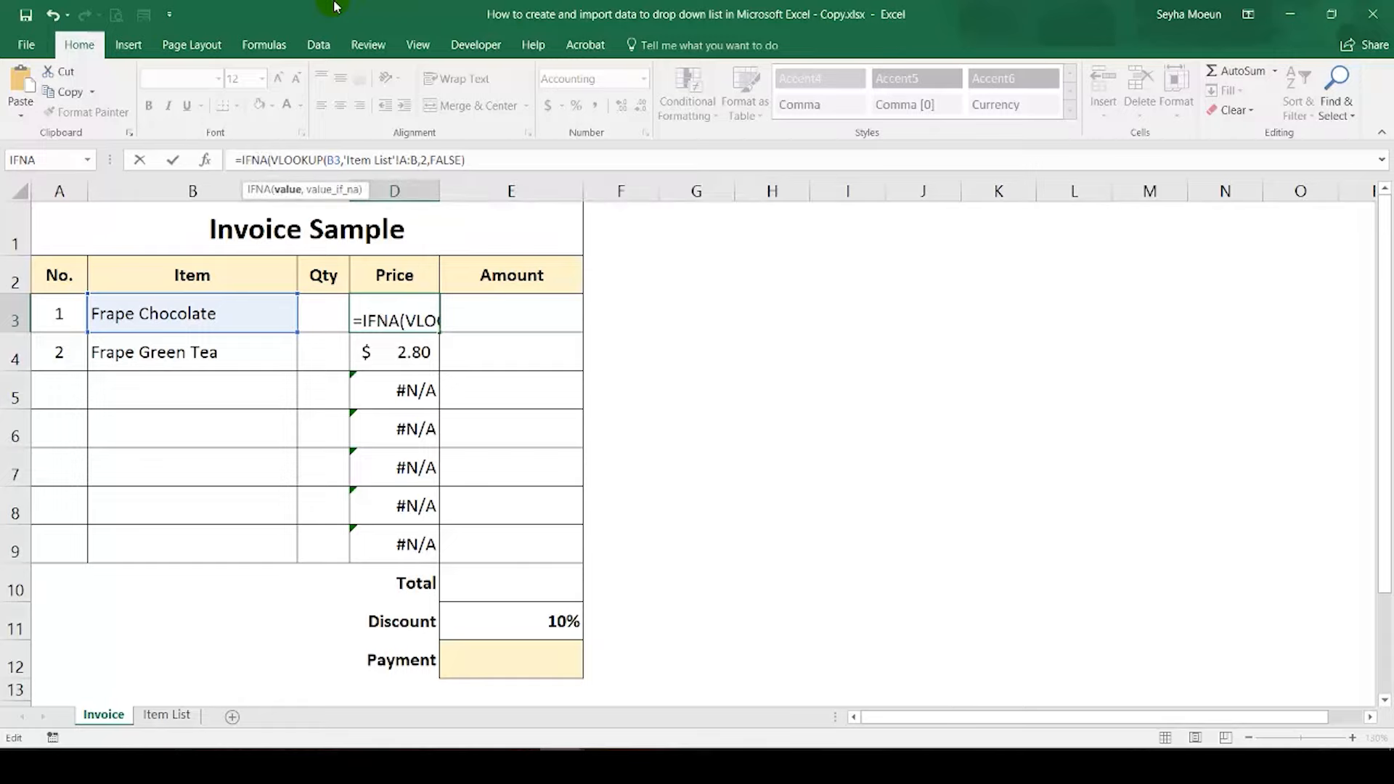
{"action": "left_click", "coordinate": [471, 161]}
{"action": "type", "text": ","}
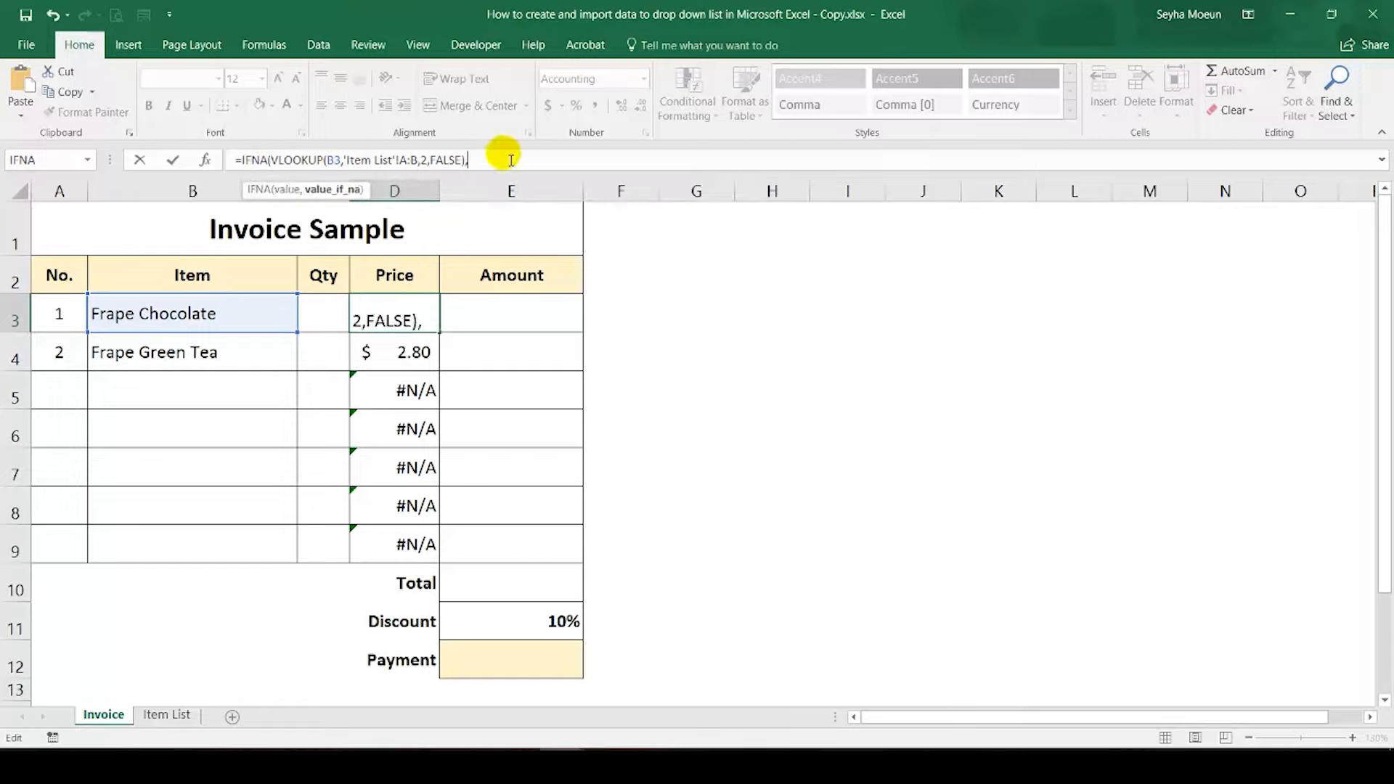
{"action": "type", "text": "\"\")"}
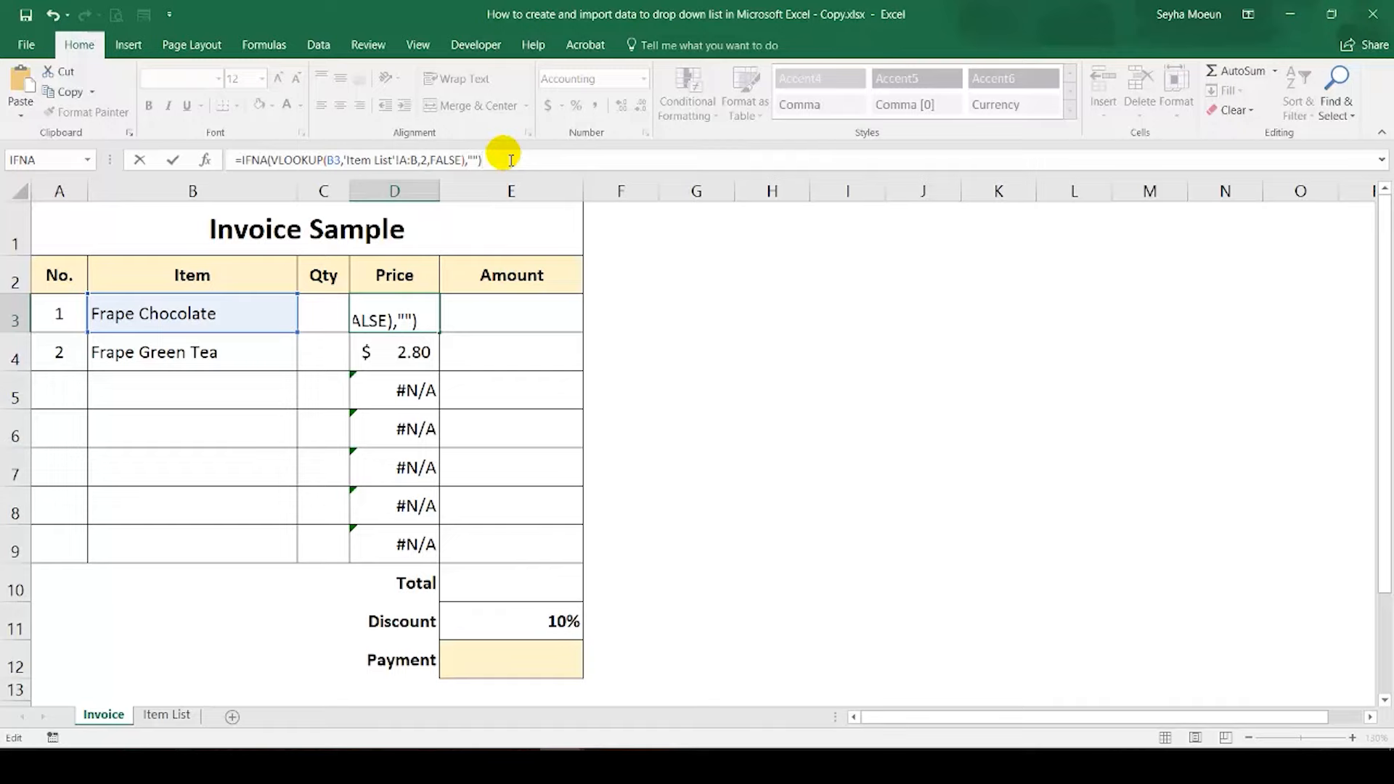
{"action": "key", "text": "Return"}
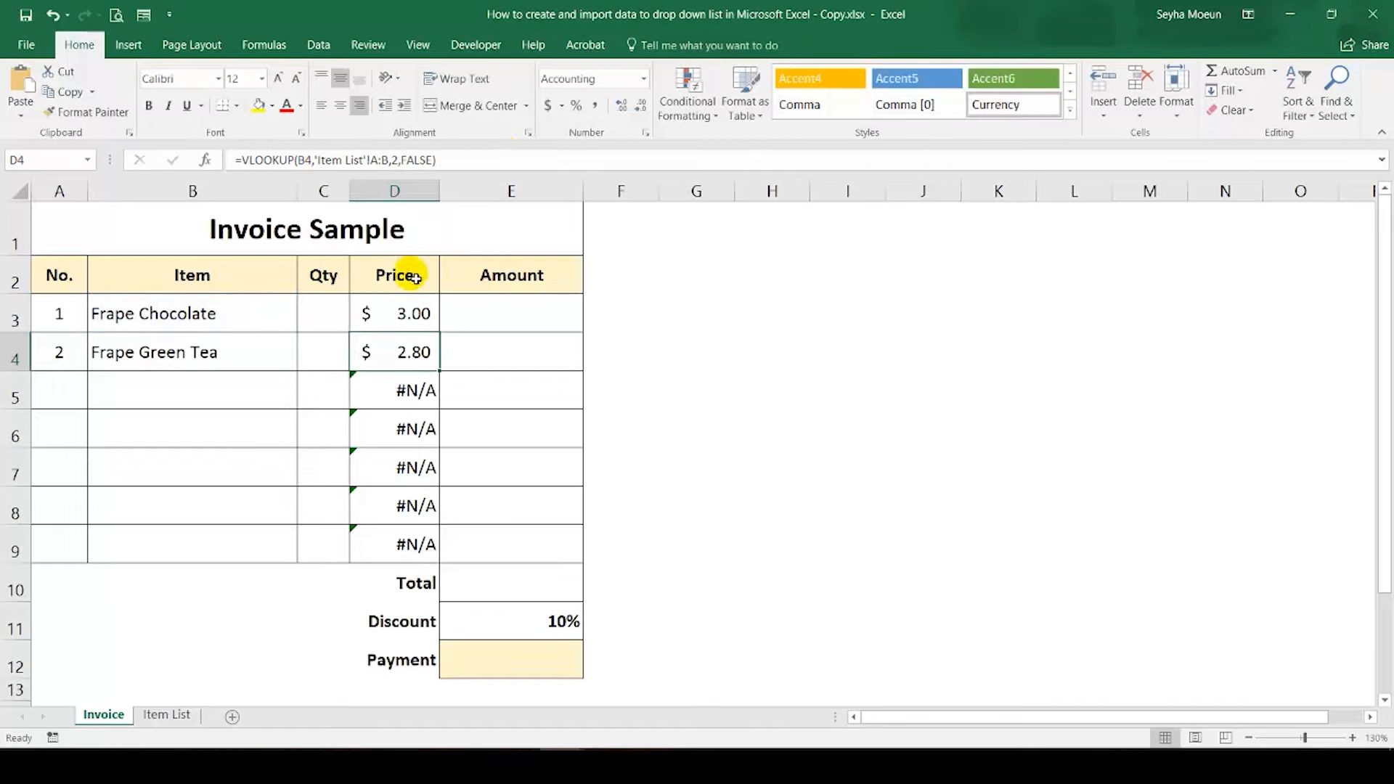
{"action": "left_click", "coordinate": [414, 311]}
{"action": "left_click_drag", "start_coordinate": [445, 337], "coordinate": [405, 561]}
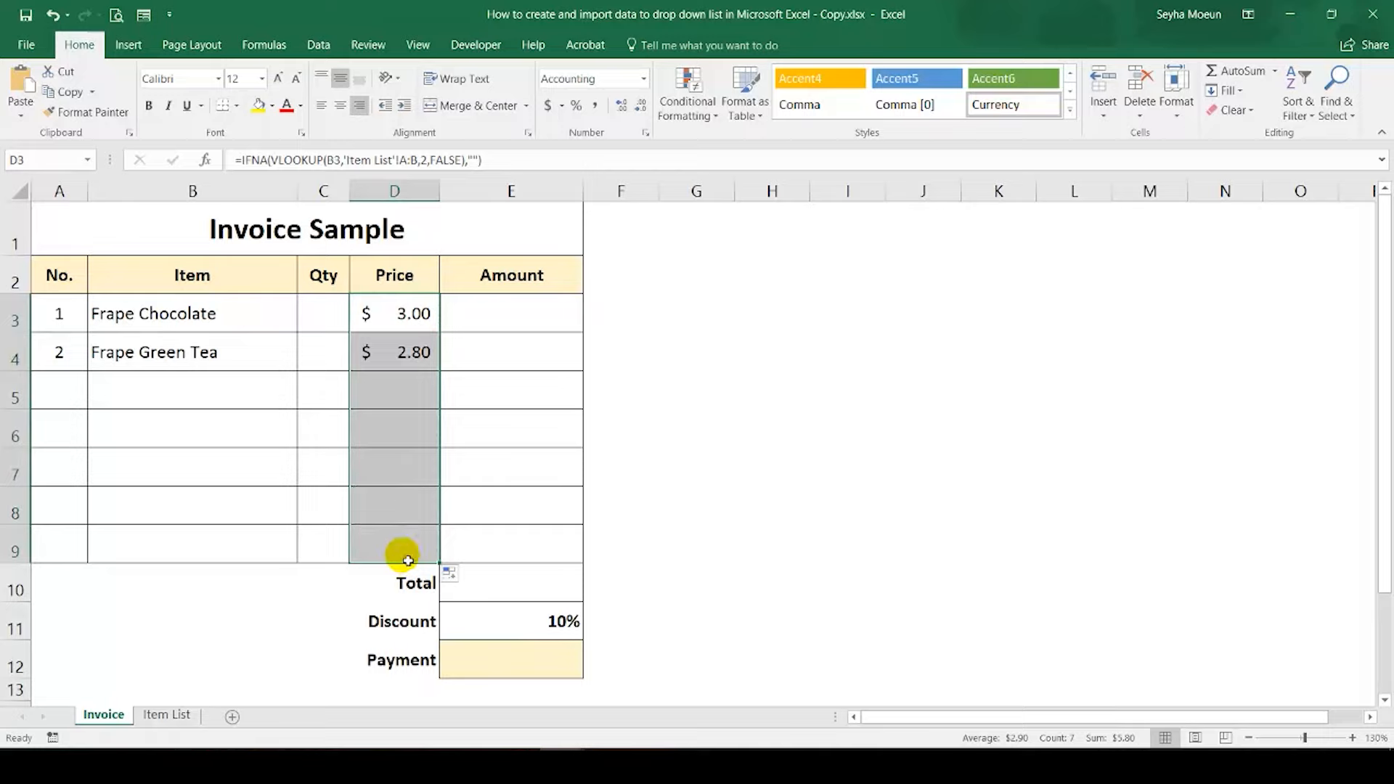
Step: Enter the formula =D3*C3 in Amount cell E3 to multiply price by quantity
{"action": "left_click", "coordinate": [476, 313]}
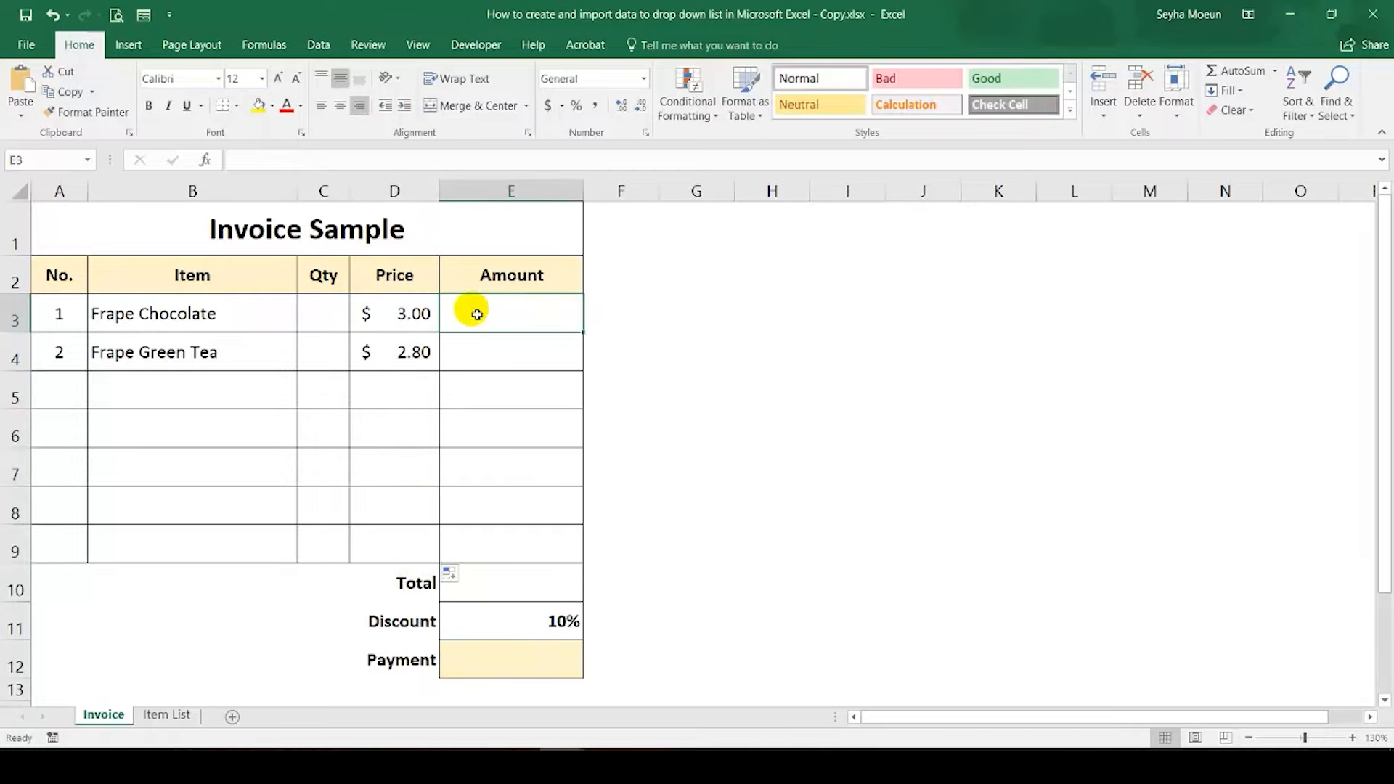
{"action": "type", "text": "="}
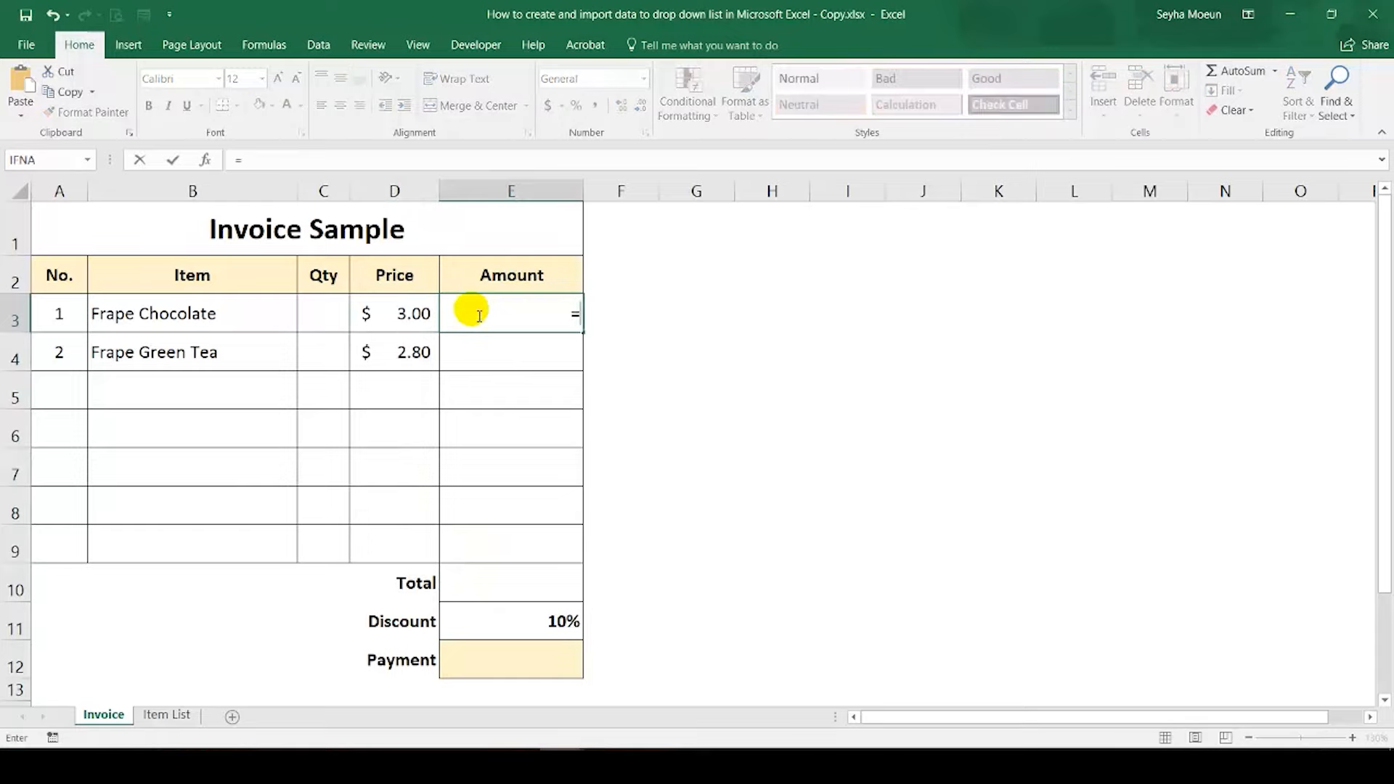
{"action": "left_click", "coordinate": [336, 160]}
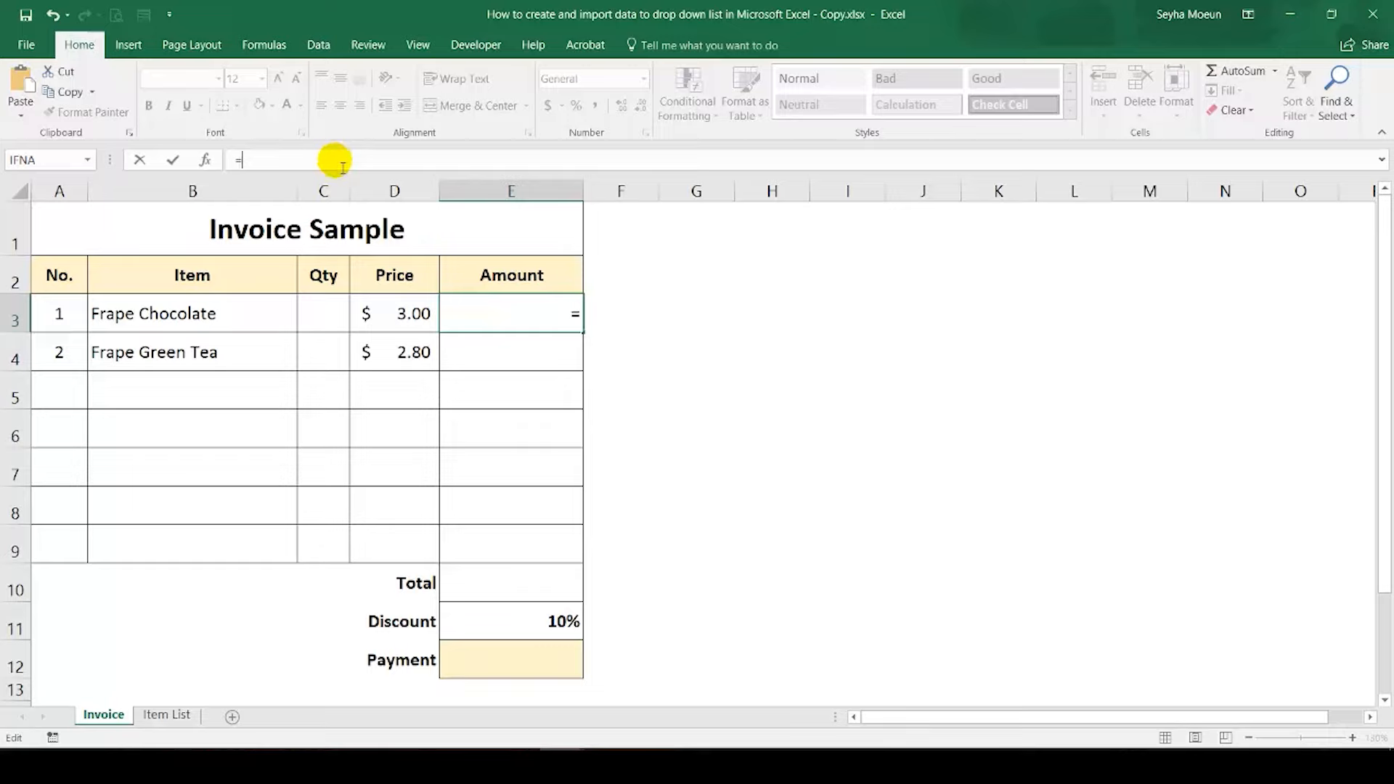
{"action": "left_click", "coordinate": [381, 325]}
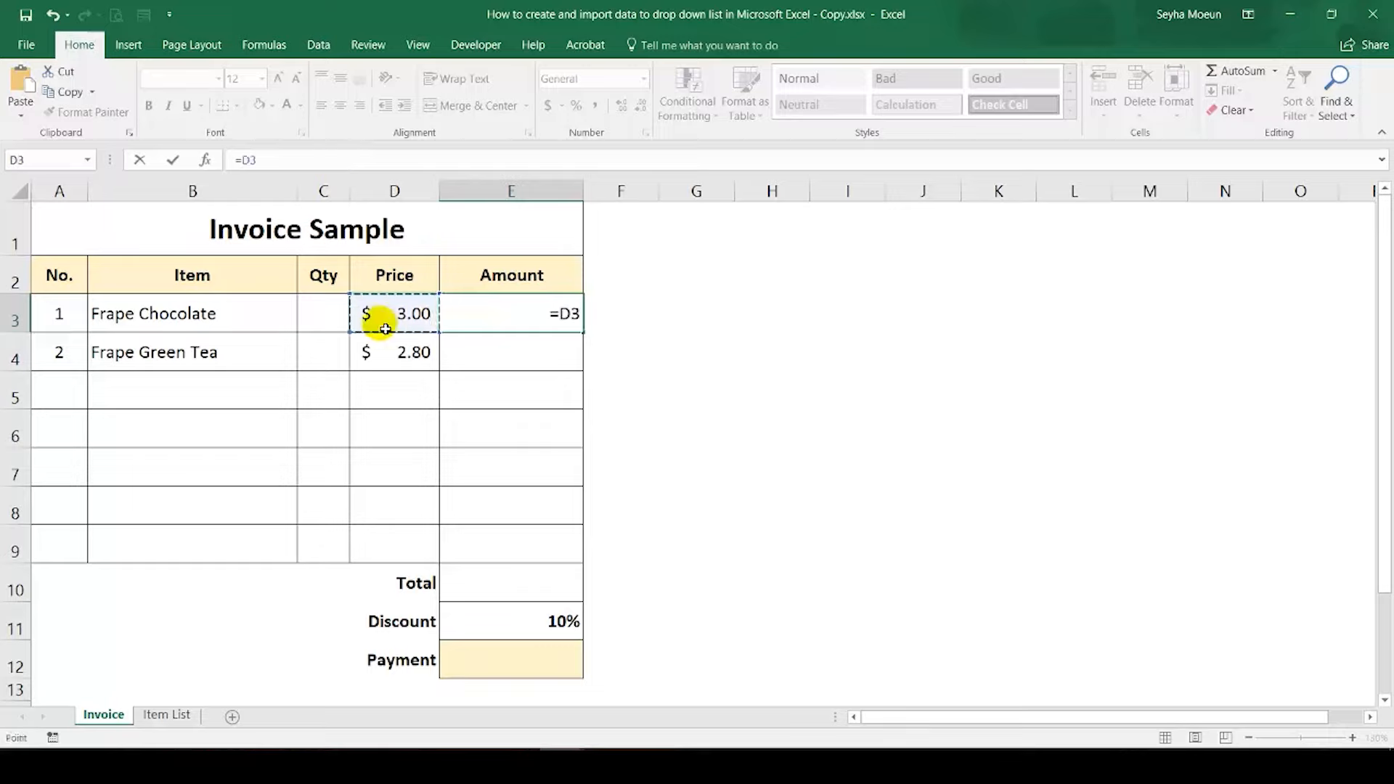
{"action": "type", "text": "*"}
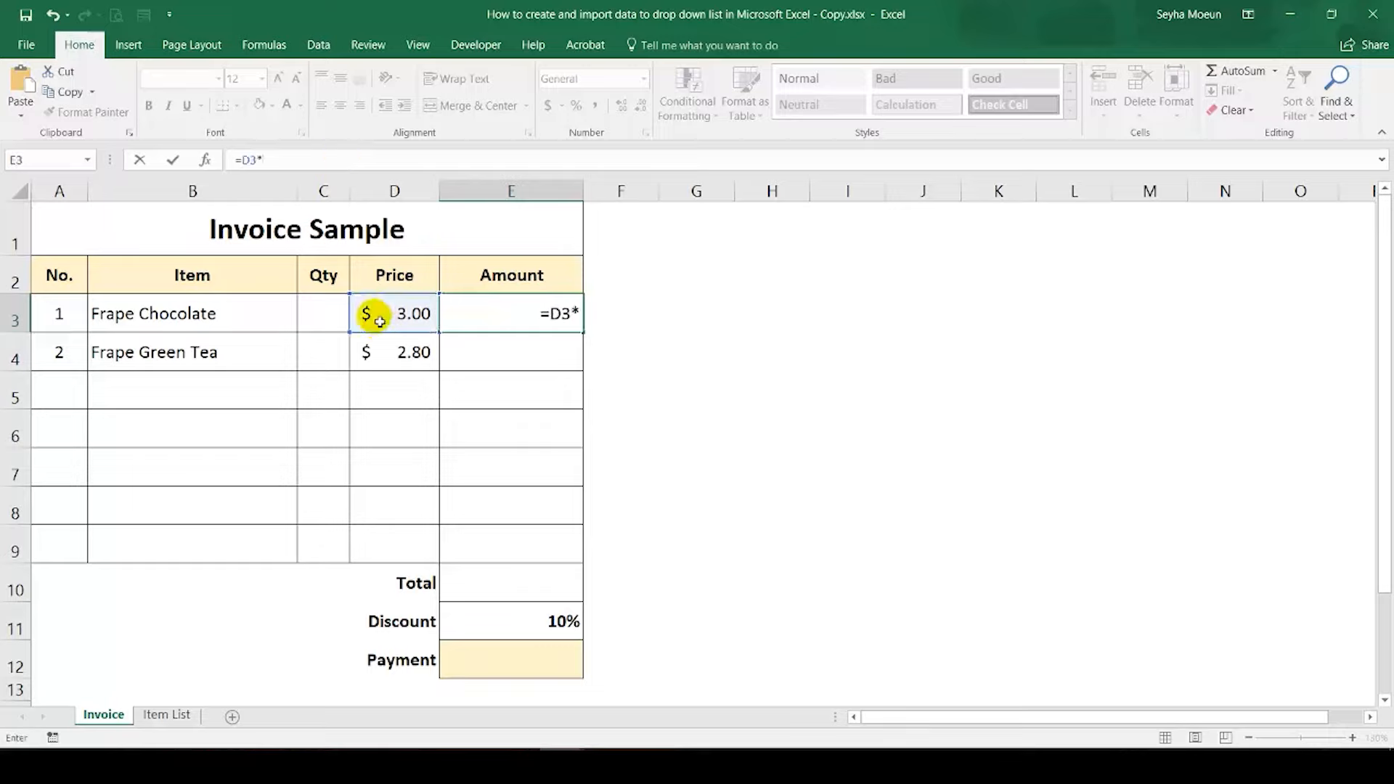
{"action": "left_click", "coordinate": [319, 317]}
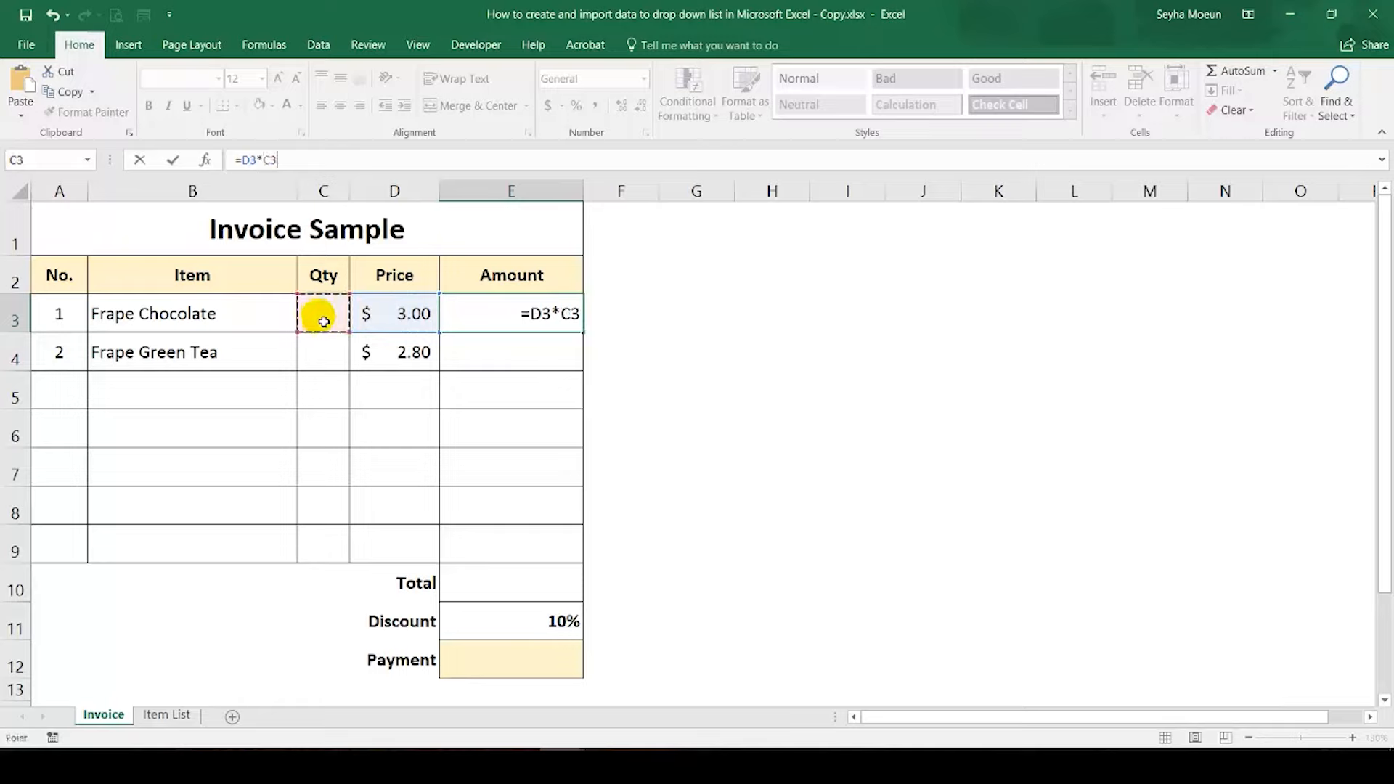
{"action": "key", "text": "Return"}
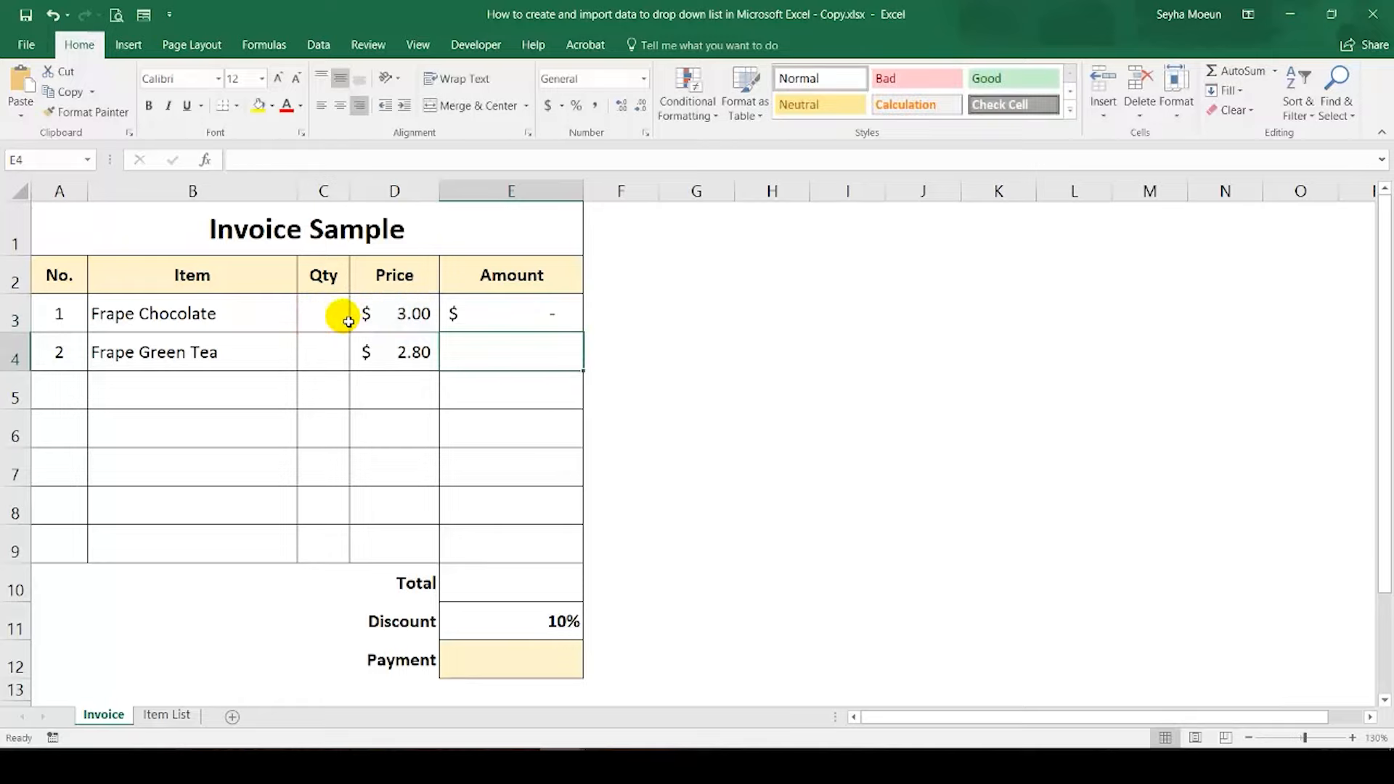
Step: Enter the quantities 2 in C3 and 3 in C4
{"action": "left_click", "coordinate": [330, 325]}
{"action": "type", "text": "2"}
{"action": "key", "text": "Return"}
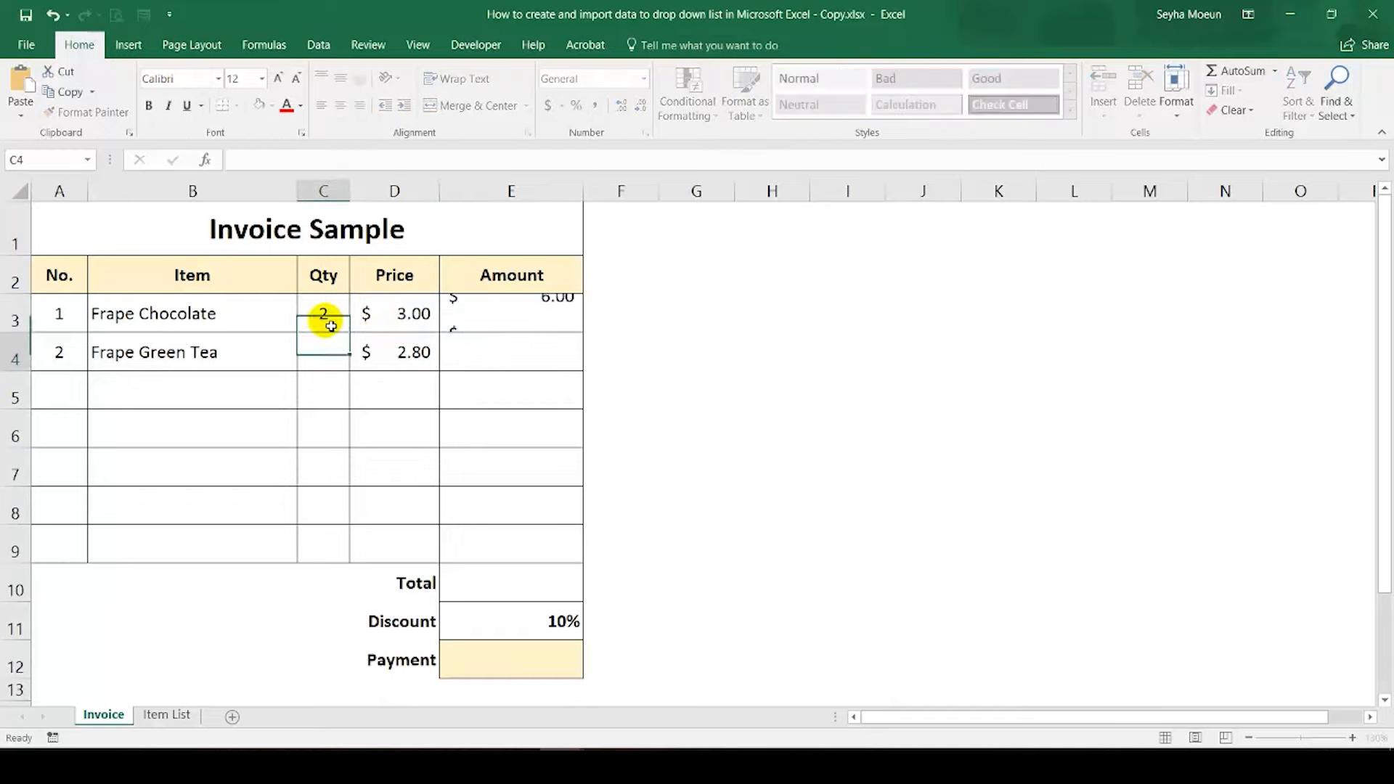
{"action": "type", "text": "3"}
{"action": "key", "text": "Return"}
Step: Fill the Amount formula from E3 down through E9 and check a cell in a row without an item
{"action": "left_click", "coordinate": [465, 319]}
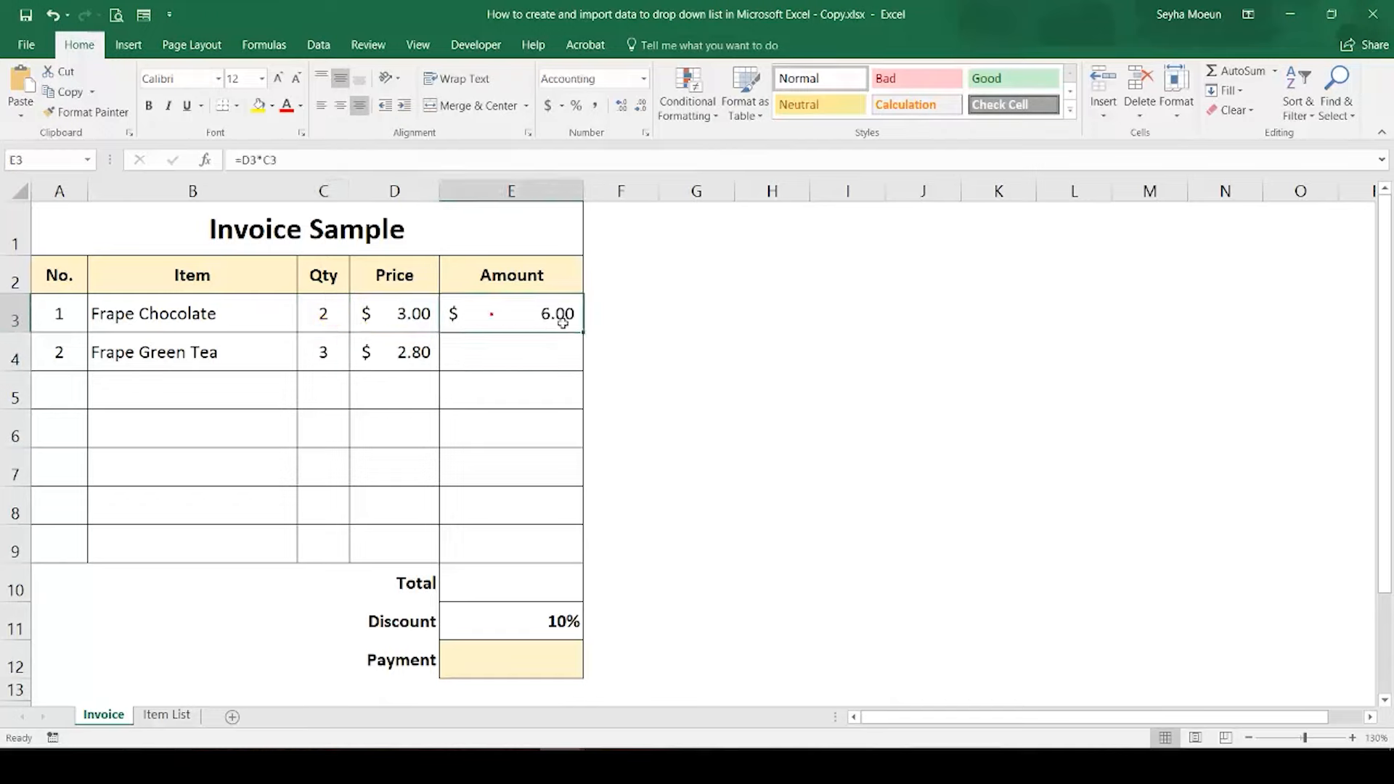
{"action": "left_click_drag", "start_coordinate": [582, 331], "coordinate": [560, 562]}
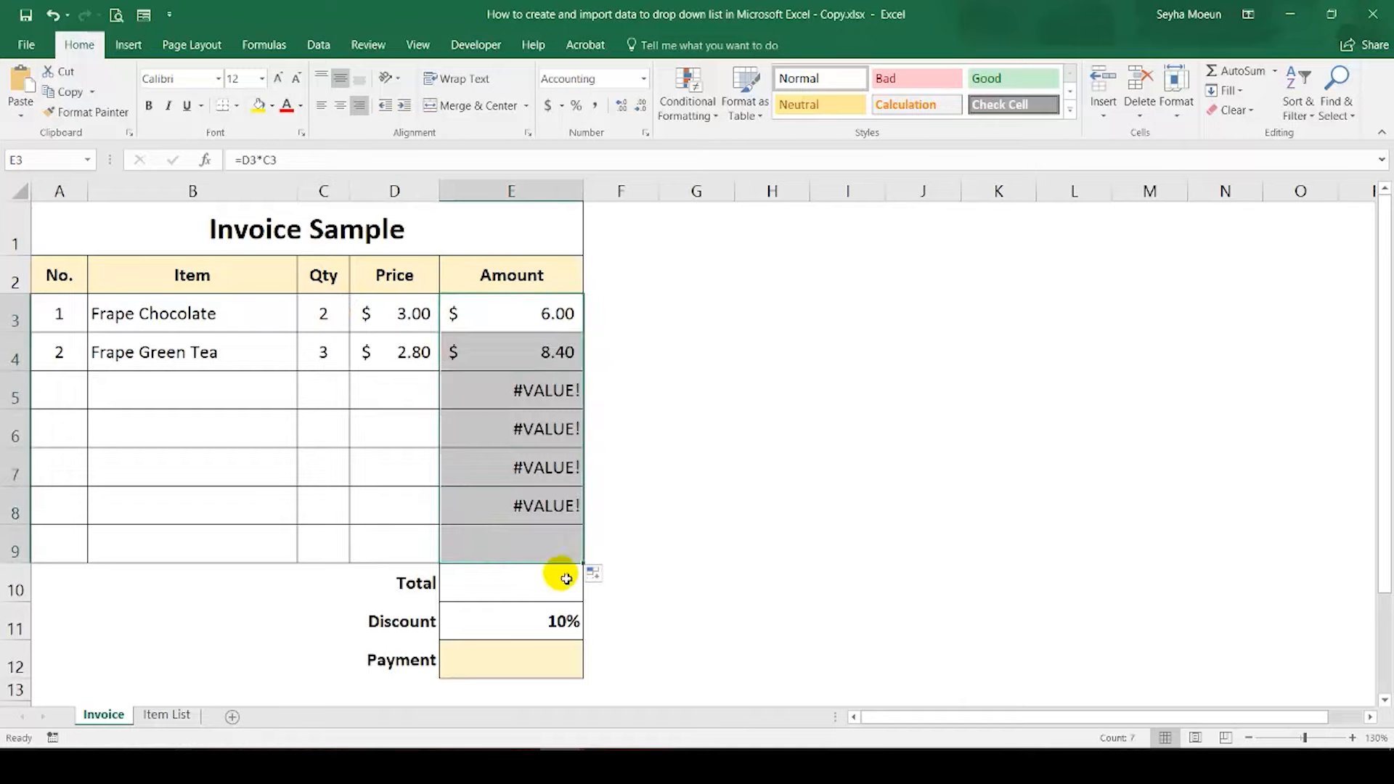
{"action": "left_click", "coordinate": [524, 473]}
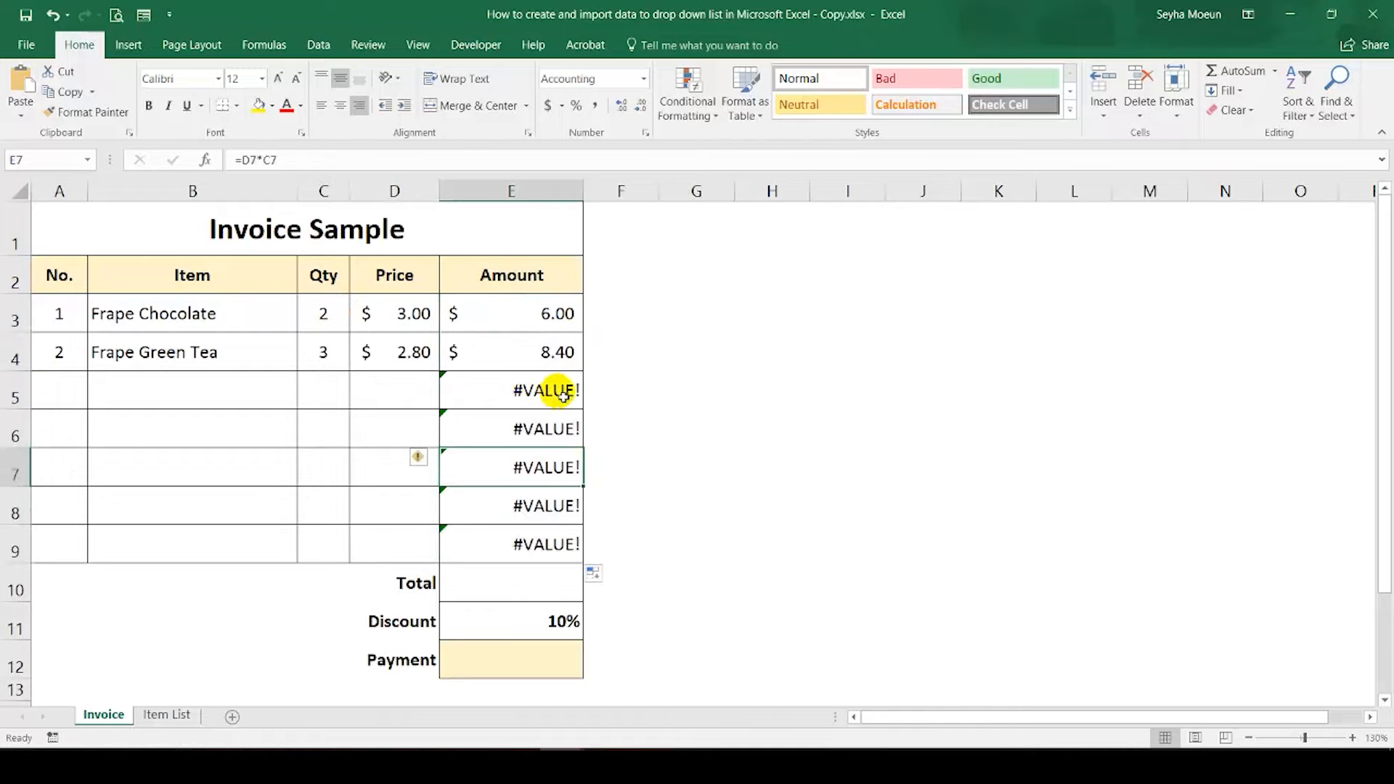
Step: Wrap the D3*C3 formula in Amount cell E3 in IFERROR with "" as the fallback value
{"action": "left_click", "coordinate": [537, 393]}
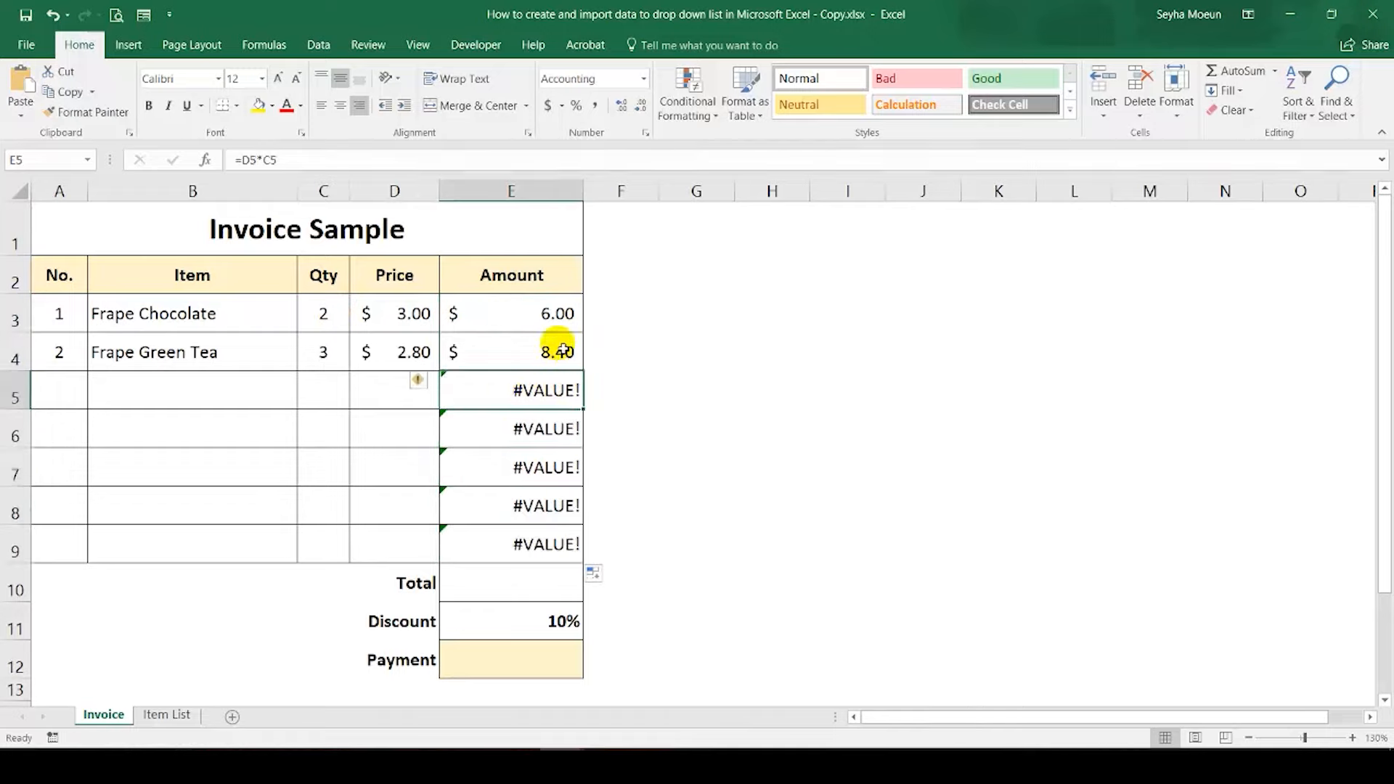
{"action": "left_click", "coordinate": [562, 313]}
{"action": "left_click", "coordinate": [294, 160]}
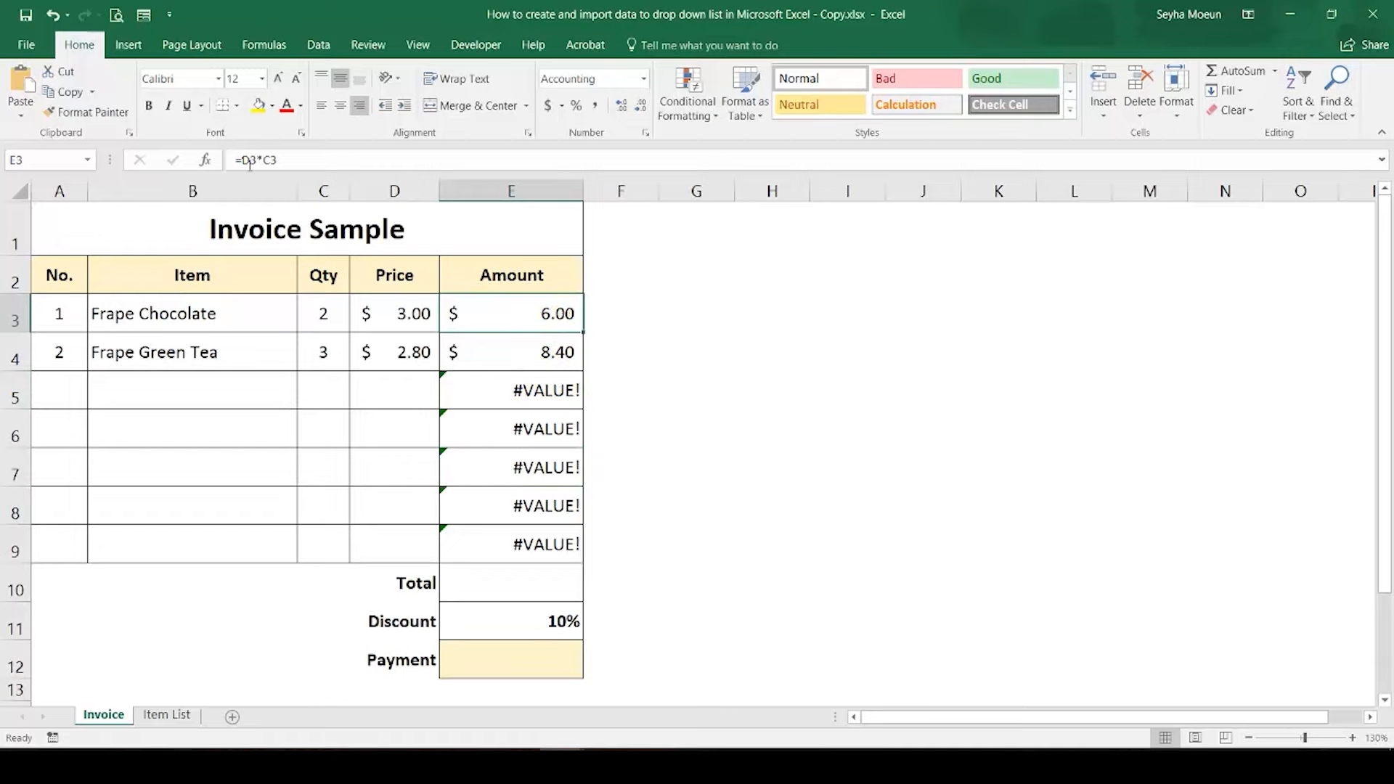
{"action": "type", "text": "if"}
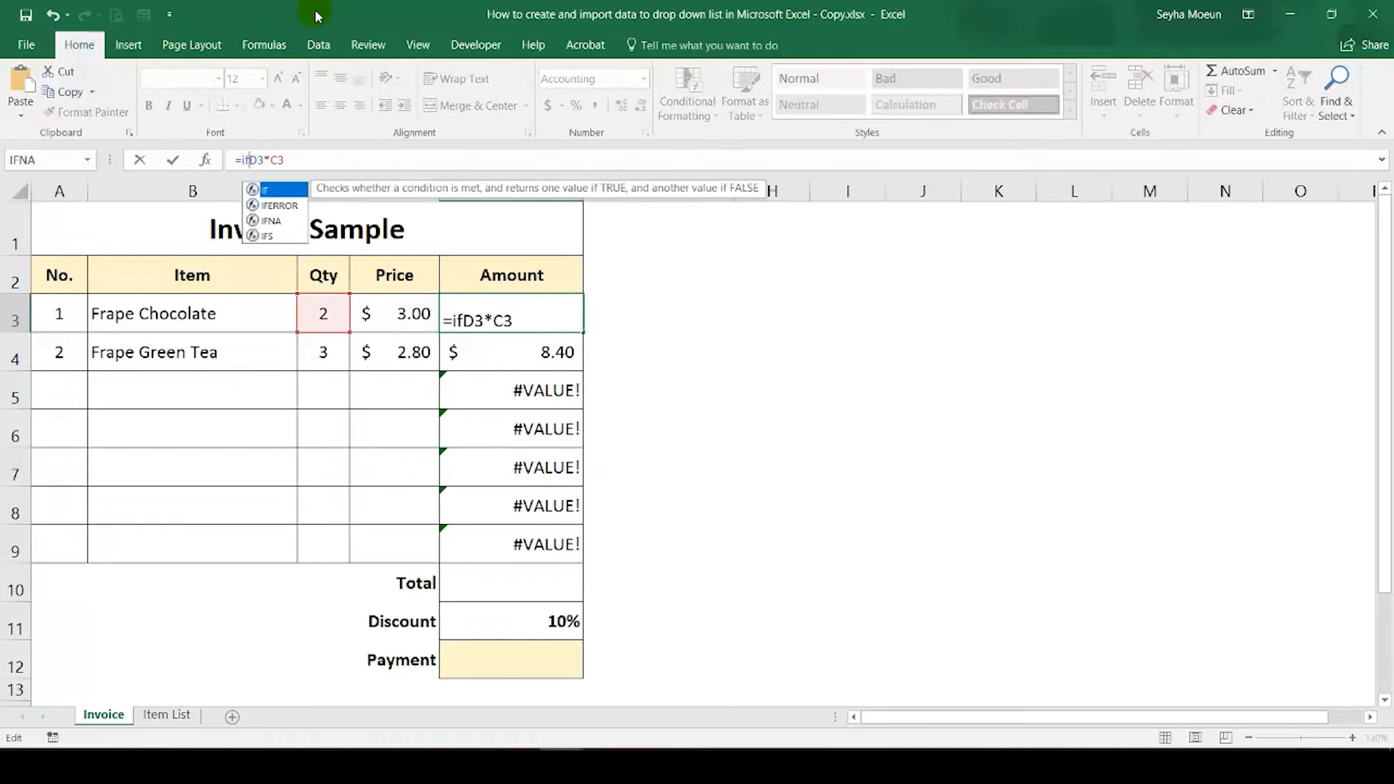
{"action": "key", "text": "Down"}
{"action": "key", "text": "Tab"}
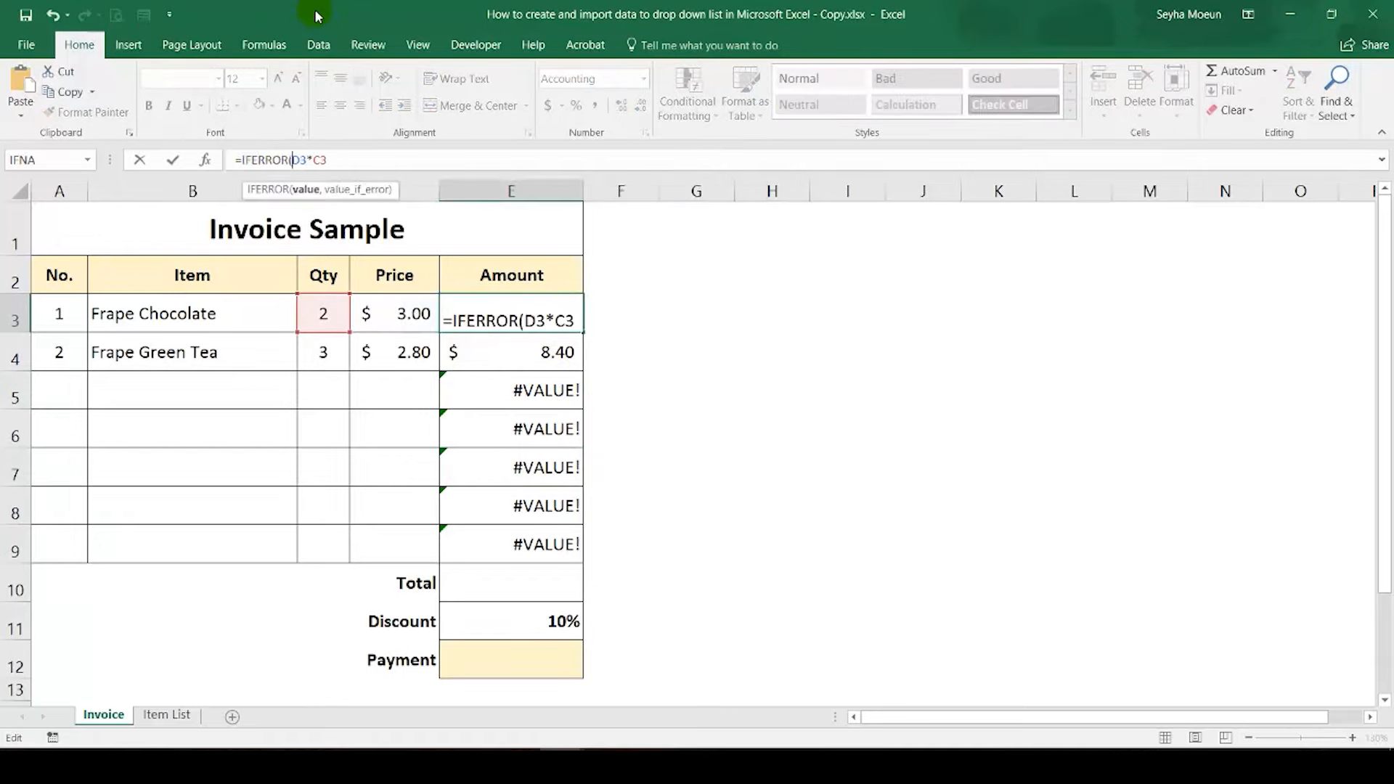
{"action": "left_click", "coordinate": [329, 160]}
{"action": "type", "text": ")"}
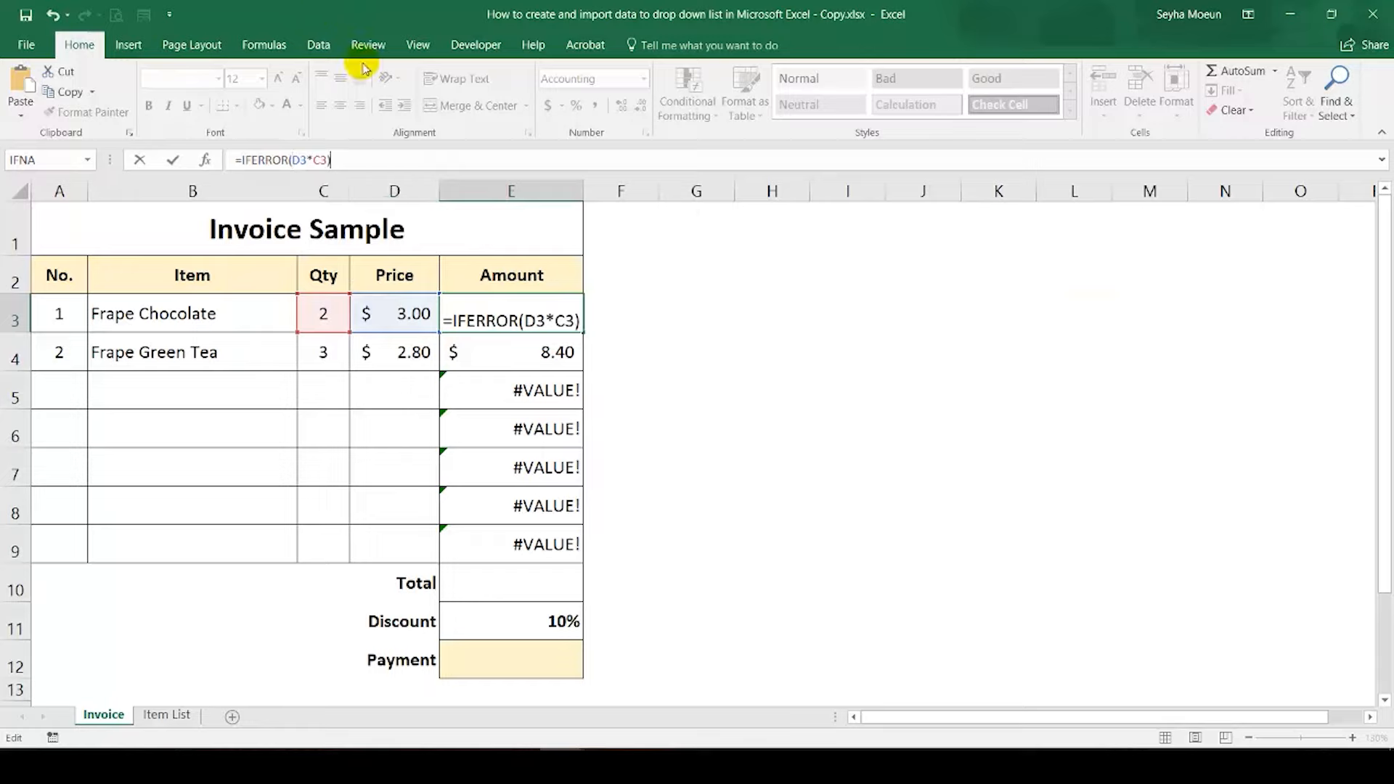
{"action": "type", "text": ","}
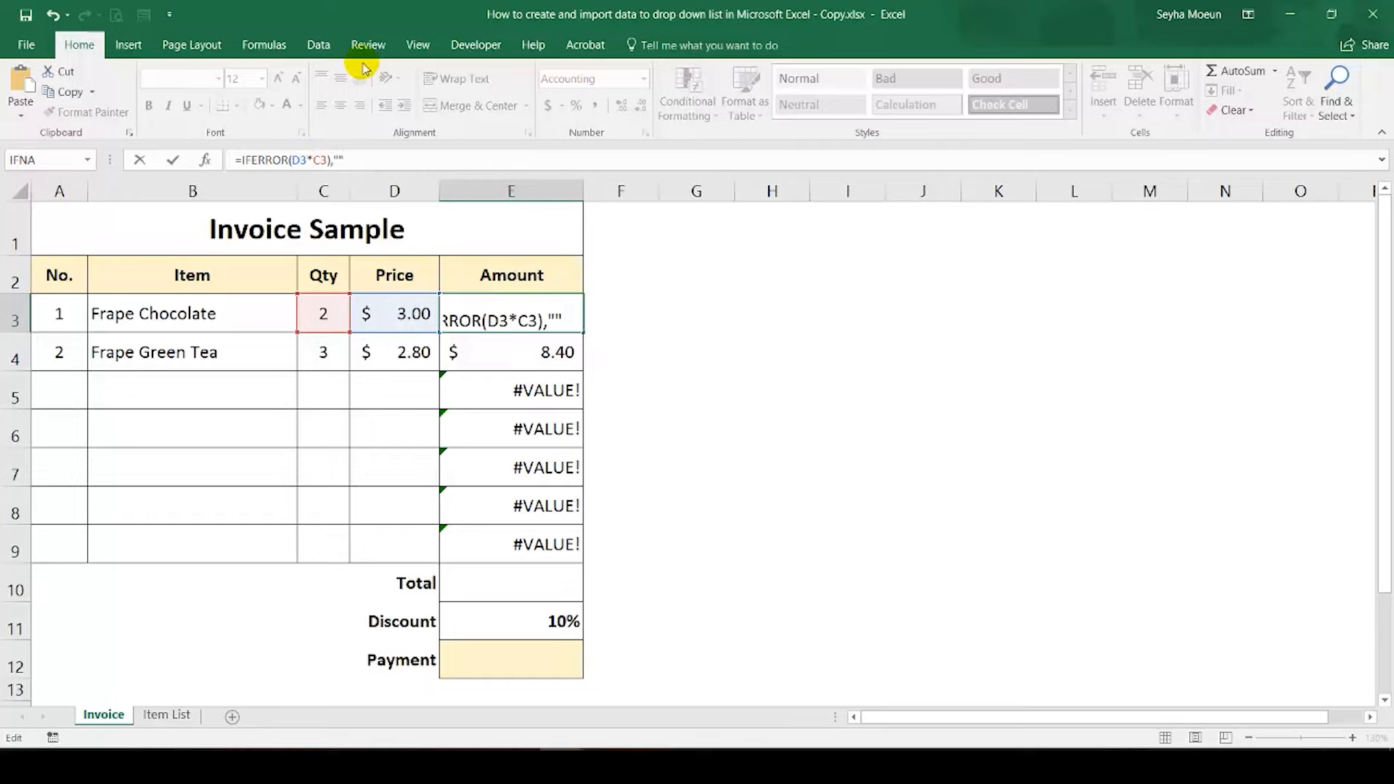